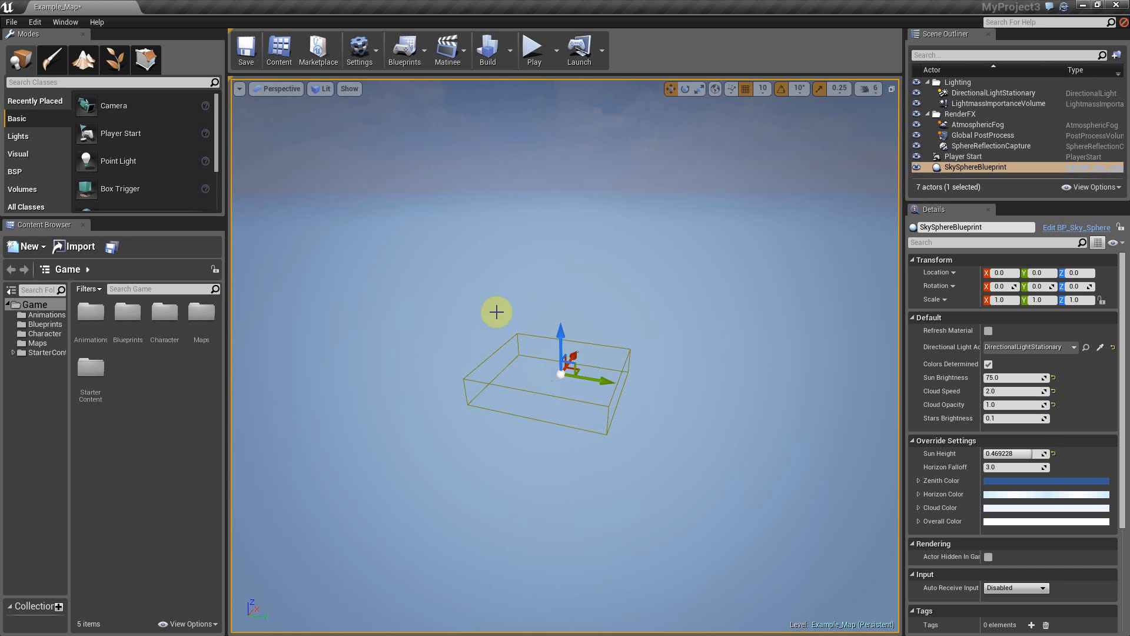
{"action": "right_click_drag", "start_coordinate": [648, 478], "coordinate": [674, 478]}
{"action": "key", "text": "w"}
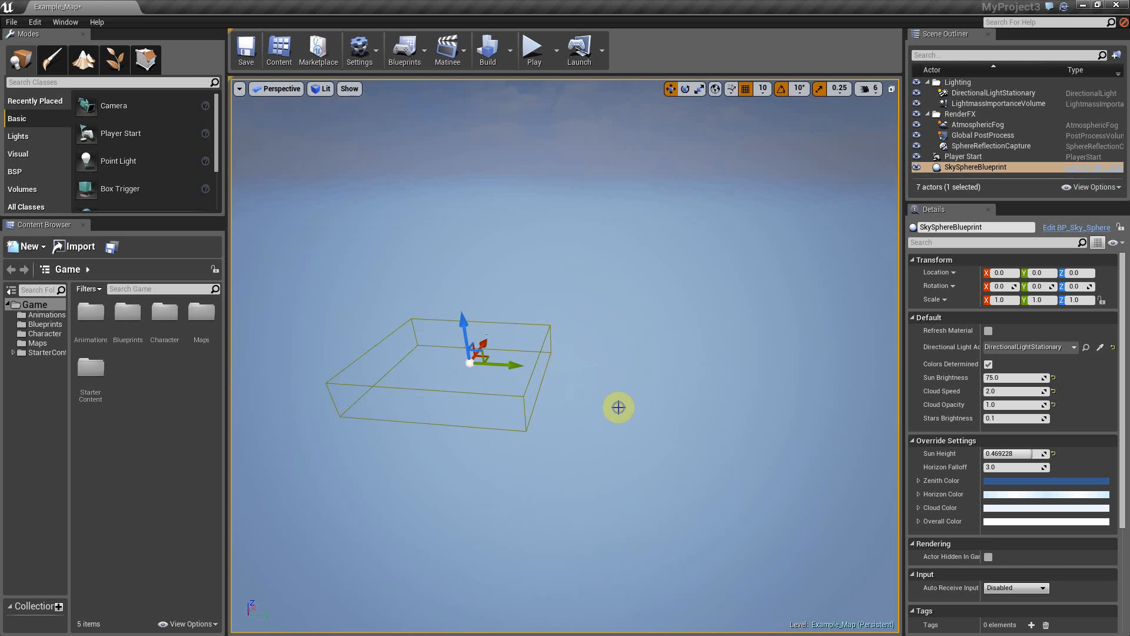
{"action": "mouse_move", "coordinate": [619, 407]}
{"action": "right_mouse_down"}
{"action": "mouse_move", "coordinate": [589, 453]}
{"action": "mouse_move", "coordinate": [619, 408]}
{"action": "right_mouse_up"}
{"action": "key", "text": "w"}
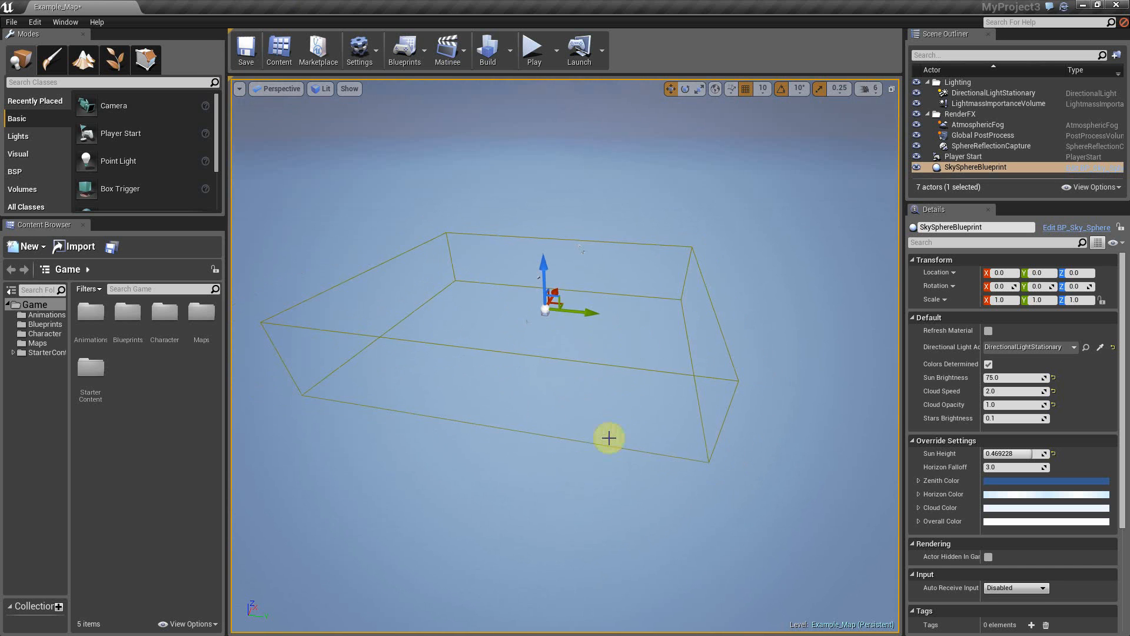
{"action": "key", "text": "s"}
{"action": "mouse_move", "coordinate": [710, 470]}
{"action": "right_mouse_down"}
{"action": "mouse_move", "coordinate": [654, 495]}
{"action": "mouse_move", "coordinate": [709, 470]}
{"action": "right_mouse_up"}
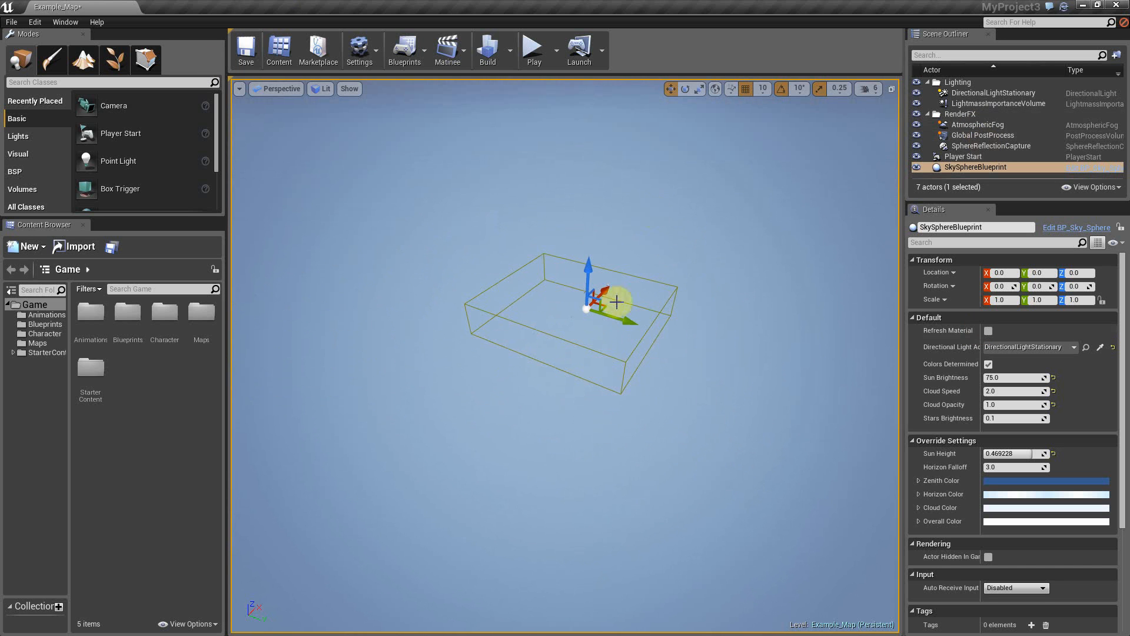
{"action": "right_click_drag", "start_coordinate": [587, 510], "coordinate": [612, 506]}
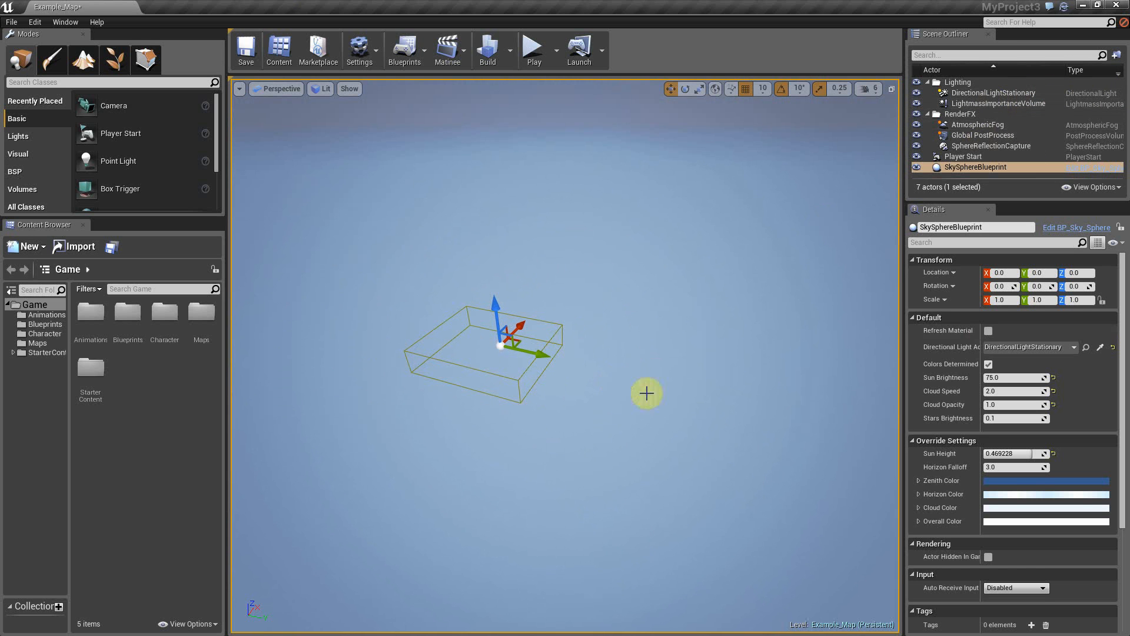
{"action": "right_click_drag", "start_coordinate": [646, 394], "coordinate": [660, 423]}
{"action": "key", "text": "w"}
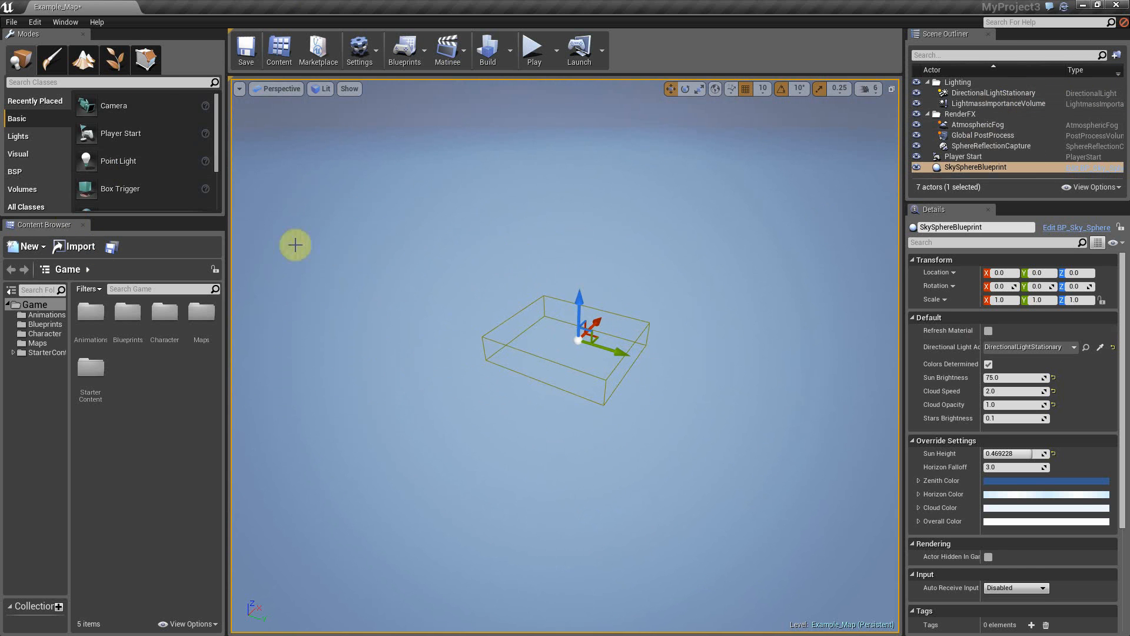
Step: Switch to Landscape mode, clear the current heightmap file and load the Terrain RAW file as the new landscape's heightmap
{"action": "left_click", "coordinate": [83, 59]}
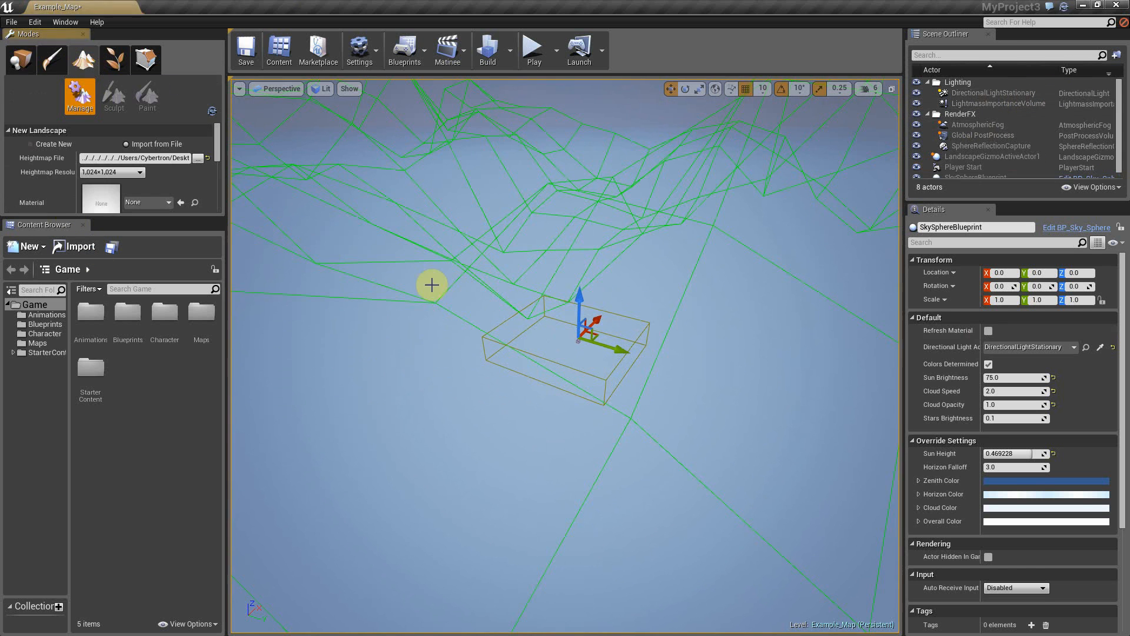
{"action": "left_click", "coordinate": [207, 158]}
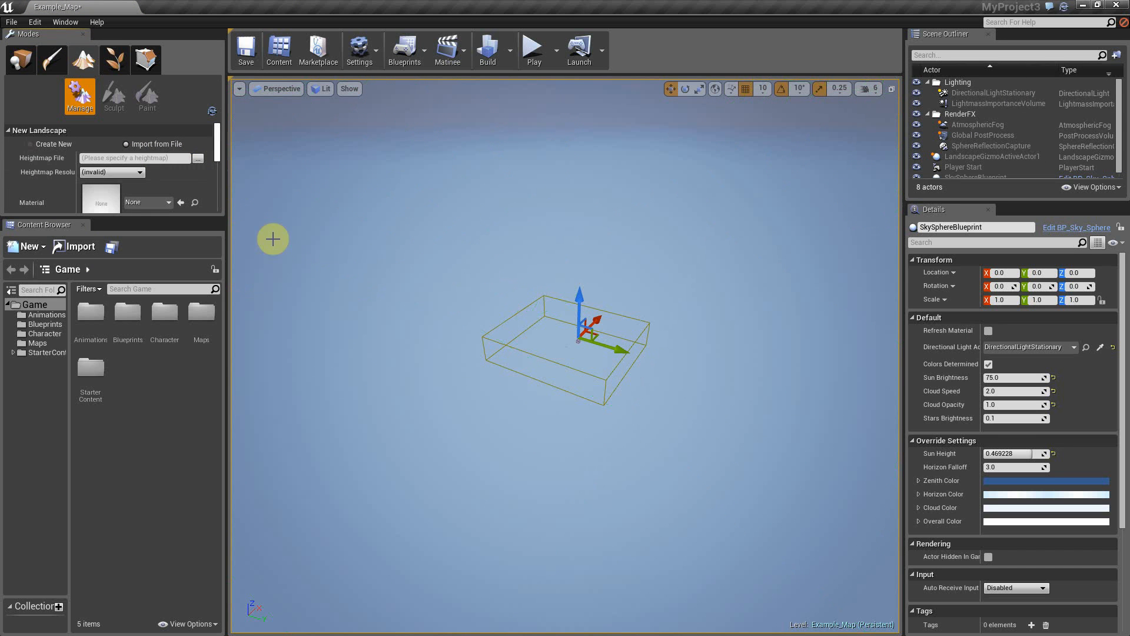
{"action": "left_click", "coordinate": [200, 157]}
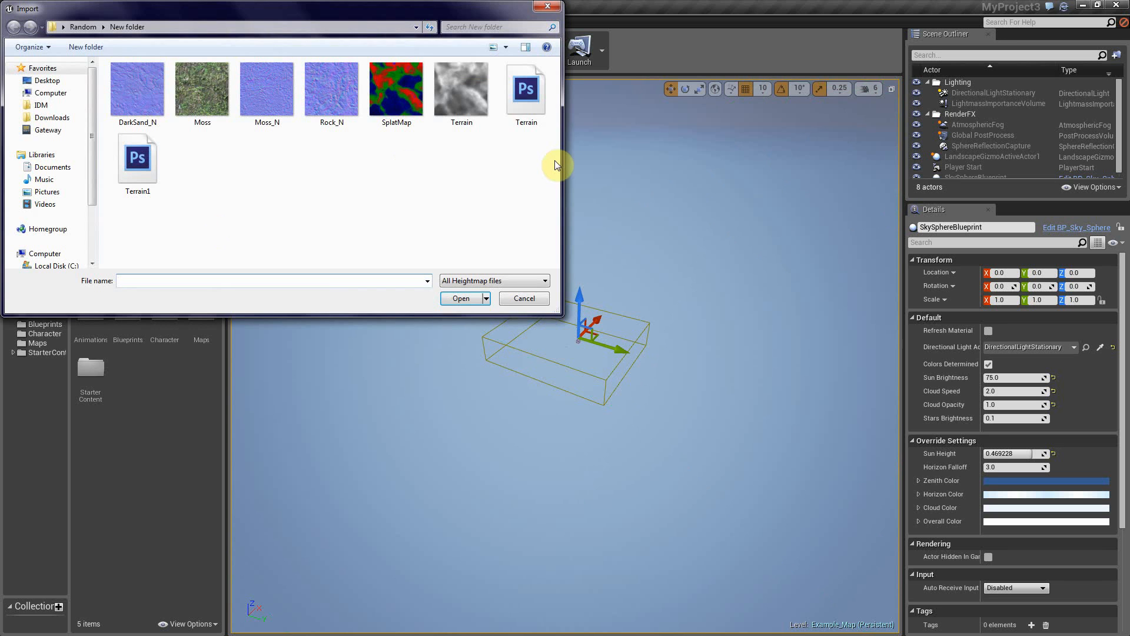
{"action": "double_click", "coordinate": [518, 103]}
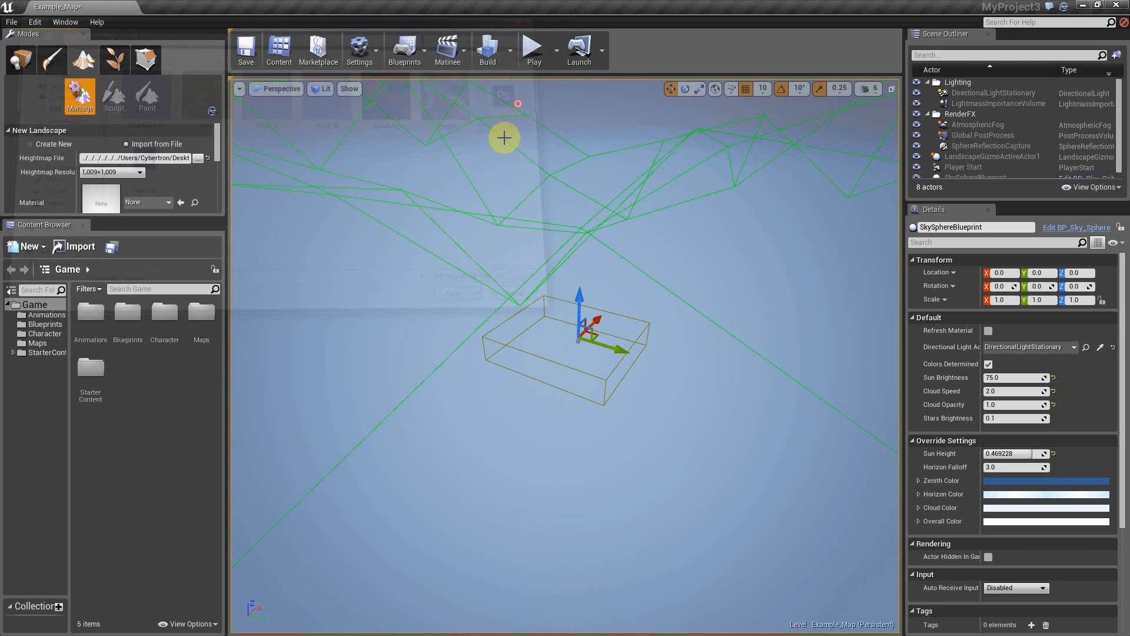
{"action": "right_click_drag", "start_coordinate": [474, 247], "coordinate": [497, 280]}
{"action": "scroll", "coordinate": [469, 245], "scroll_direction": "down", "scroll_amount": 2}
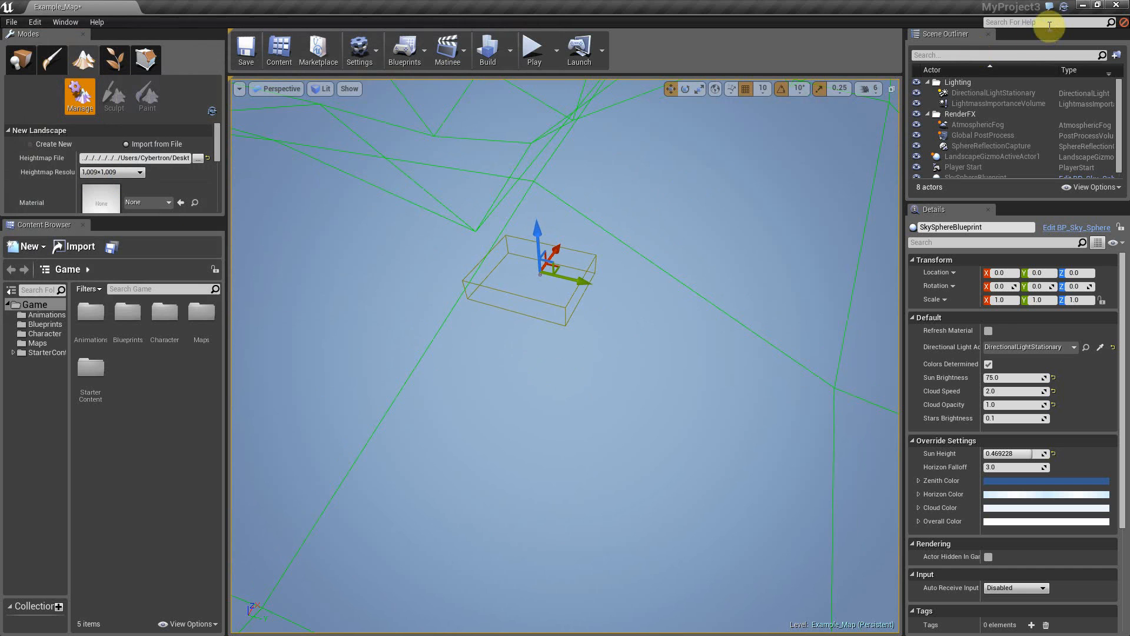
Step: Open the UE4 Landscape Sizes image from the desktop's Random folder, examine the recommended sizes and return to the Unreal Editor
{"action": "left_click", "coordinate": [1080, 7]}
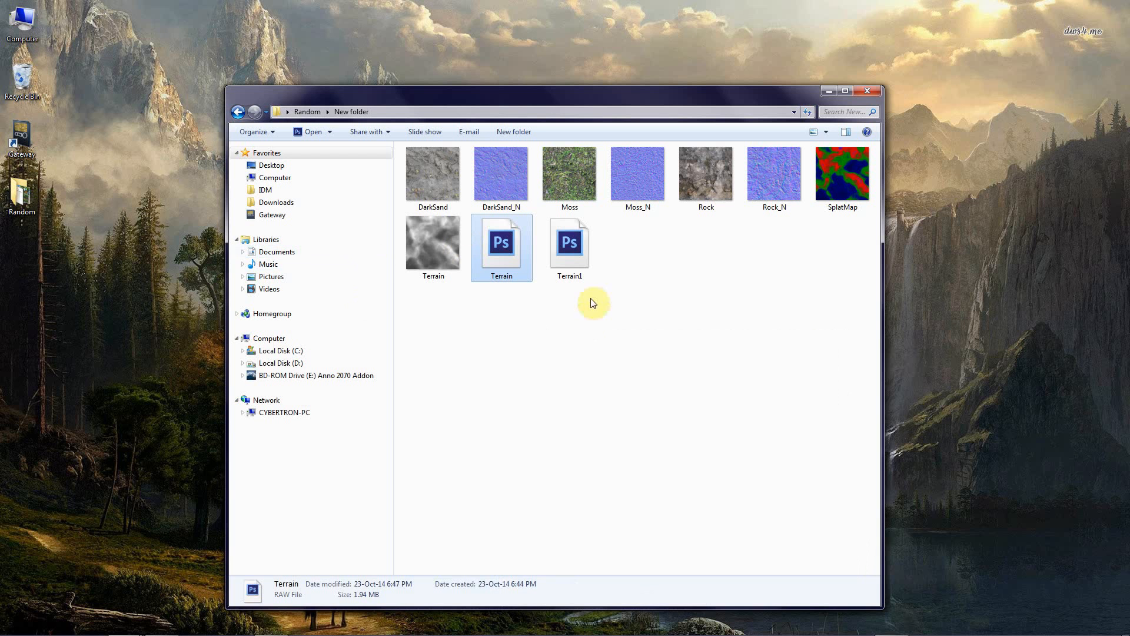
{"action": "double_click", "coordinate": [21, 193]}
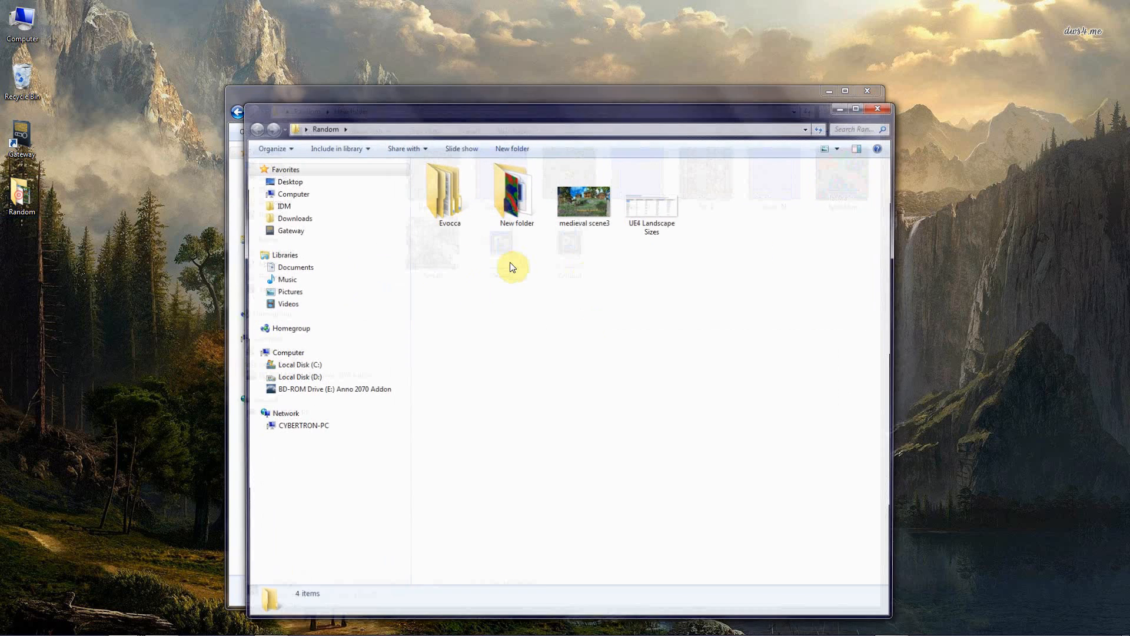
{"action": "double_click", "coordinate": [658, 204]}
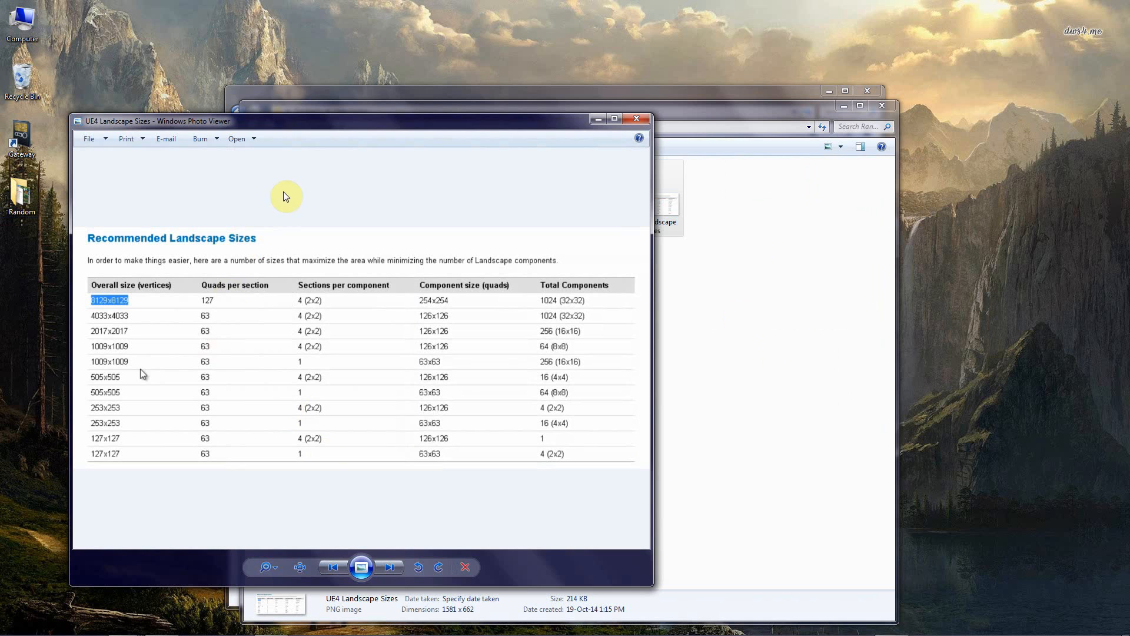
{"action": "left_click_drag", "start_coordinate": [309, 125], "coordinate": [408, 89]}
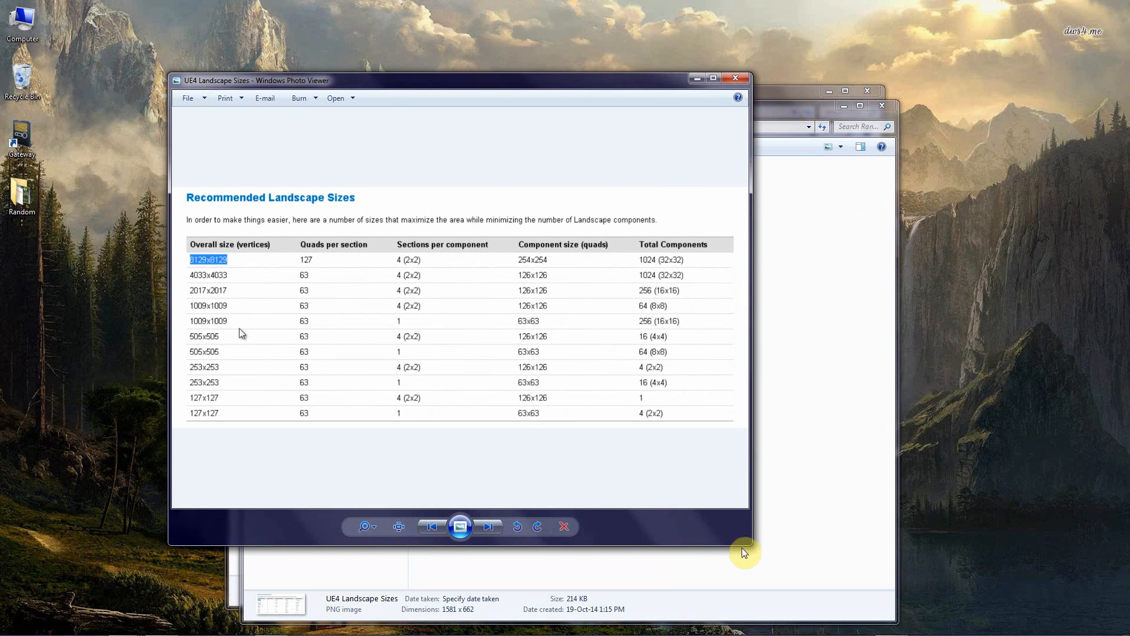
{"action": "left_click_drag", "start_coordinate": [749, 546], "coordinate": [986, 623]}
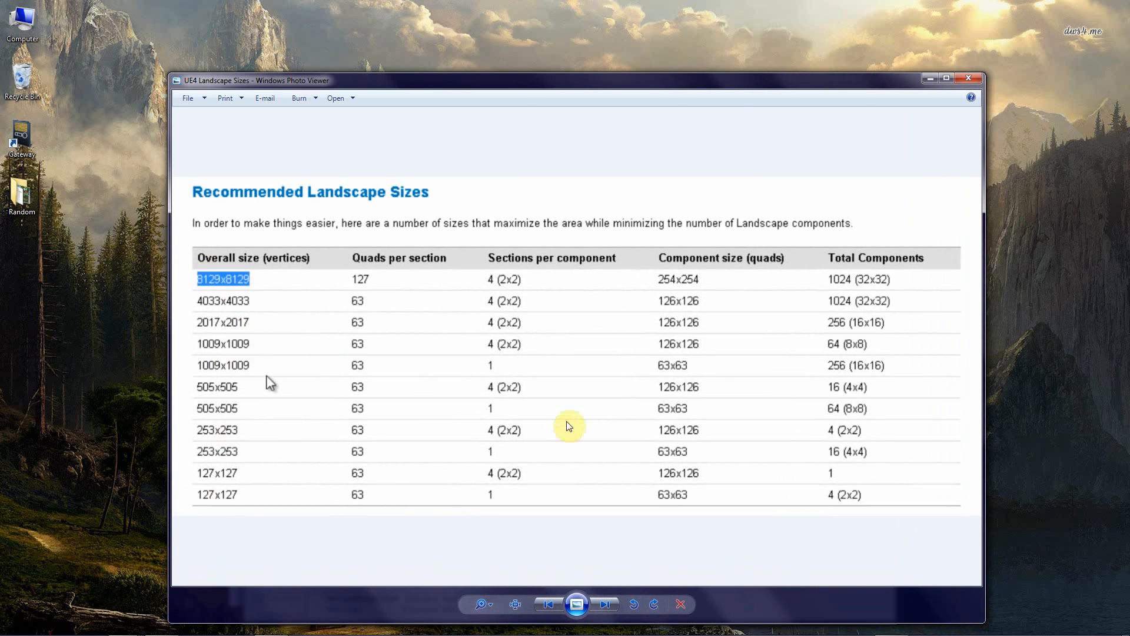
{"action": "left_click", "coordinate": [929, 81]}
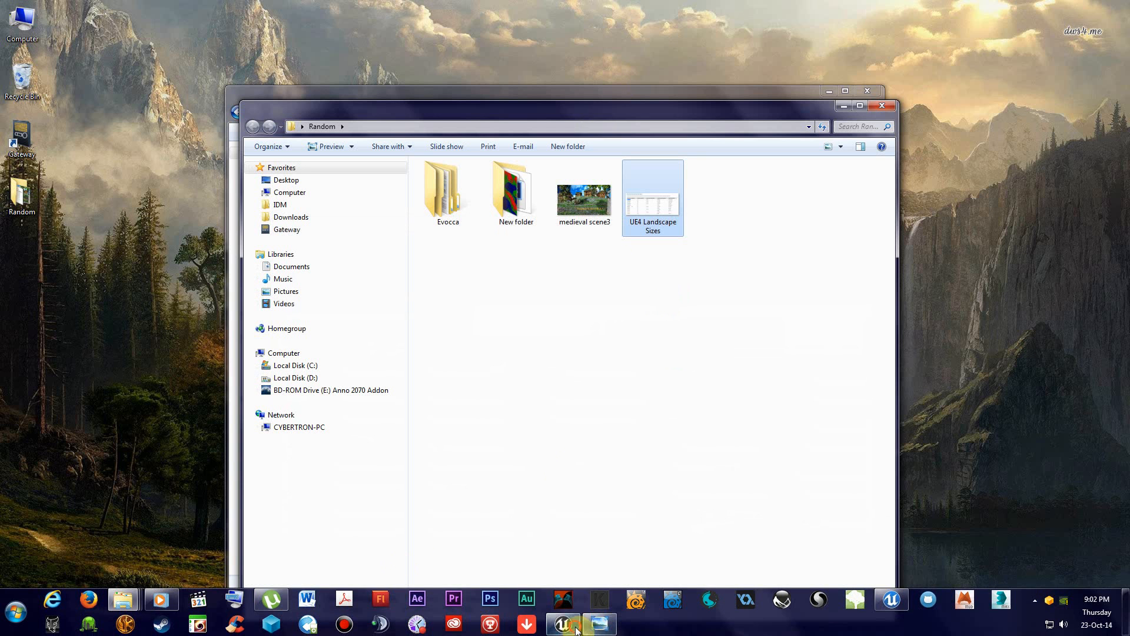
{"action": "left_click", "coordinate": [563, 625]}
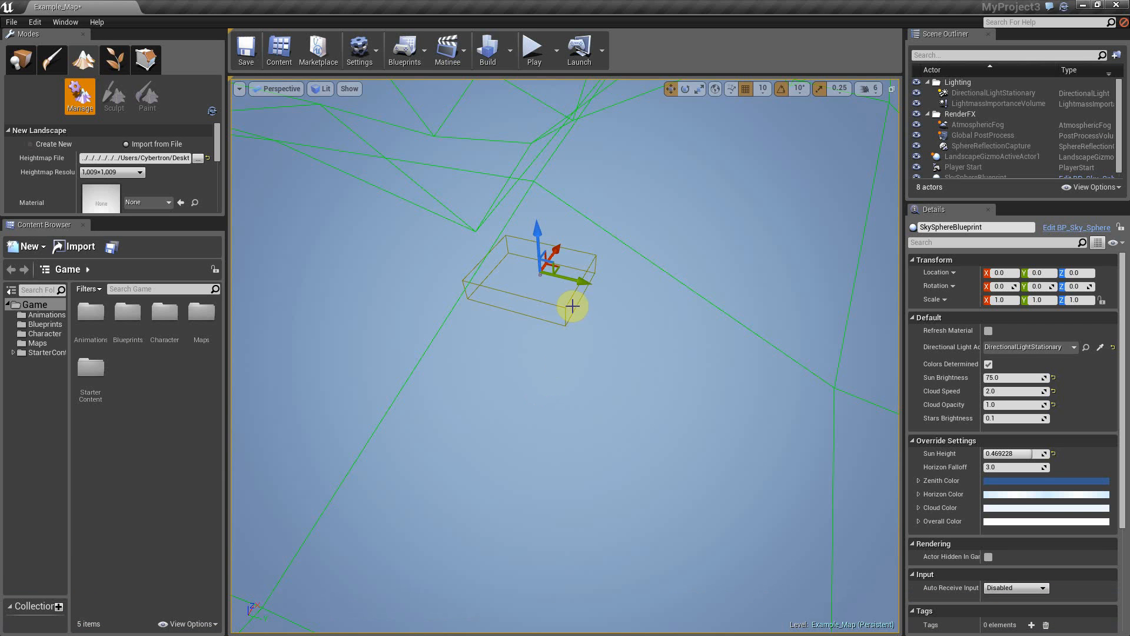
Step: Import the landscape from the Terrain heightmap with 63x63 quads, 2x2 sections and 1009 x 1009 overall resolution
{"action": "right_click_drag", "start_coordinate": [666, 421], "coordinate": [479, 236]}
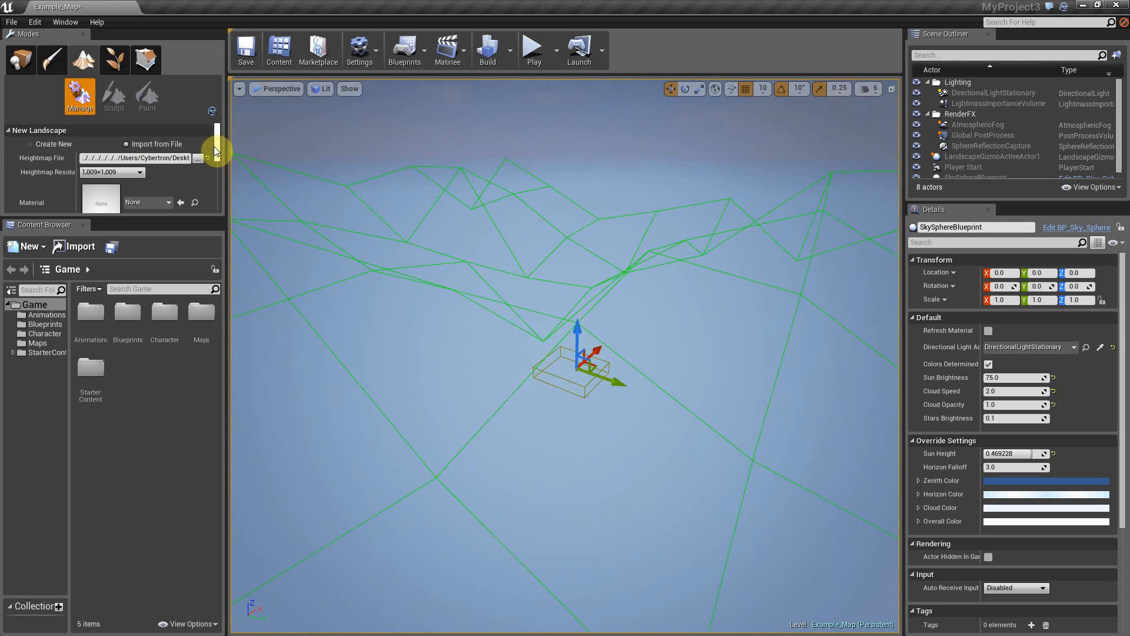
{"action": "left_click_drag", "start_coordinate": [216, 146], "coordinate": [218, 172]}
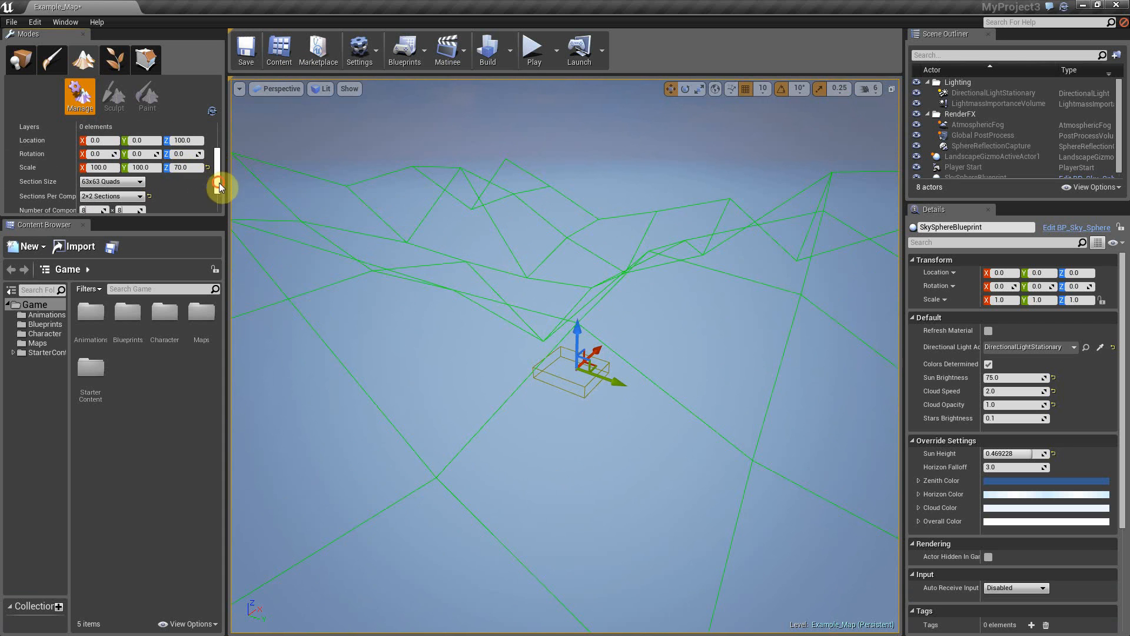
{"action": "left_click_drag", "start_coordinate": [219, 182], "coordinate": [215, 202]}
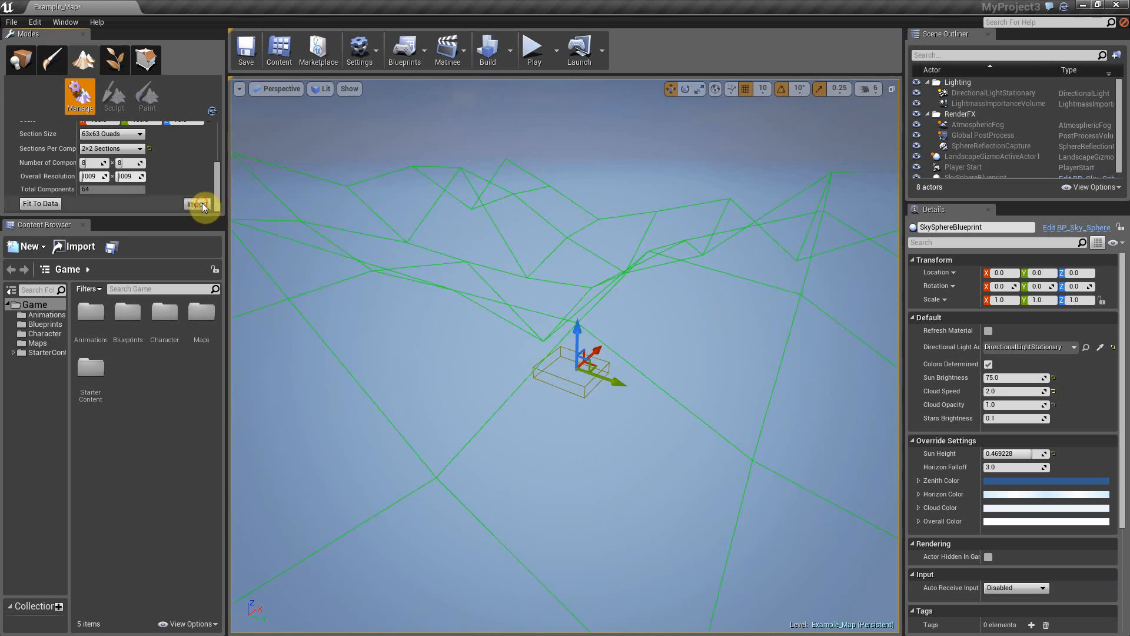
{"action": "left_click", "coordinate": [201, 202]}
{"action": "mouse_move", "coordinate": [653, 446]}
{"action": "right_mouse_down"}
{"action": "mouse_move", "coordinate": [830, 554]}
{"action": "mouse_move", "coordinate": [807, 448]}
{"action": "mouse_move", "coordinate": [688, 424]}
{"action": "mouse_move", "coordinate": [583, 447]}
{"action": "mouse_move", "coordinate": [518, 442]}
{"action": "mouse_move", "coordinate": [665, 447]}
{"action": "mouse_move", "coordinate": [654, 495]}
{"action": "mouse_move", "coordinate": [618, 524]}
{"action": "mouse_move", "coordinate": [589, 430]}
{"action": "mouse_move", "coordinate": [654, 444]}
{"action": "right_mouse_up"}
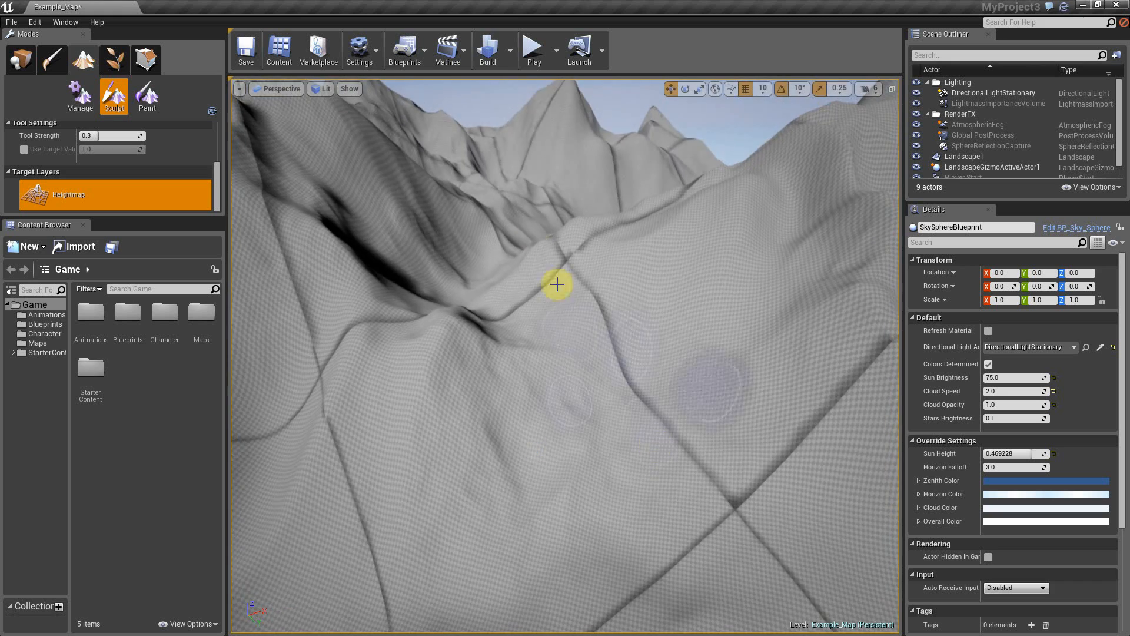
{"action": "mouse_move", "coordinate": [749, 479]}
{"action": "right_mouse_down"}
{"action": "mouse_move", "coordinate": [730, 495]}
{"action": "mouse_move", "coordinate": [718, 459]}
{"action": "mouse_move", "coordinate": [721, 495]}
{"action": "mouse_move", "coordinate": [742, 471]}
{"action": "mouse_move", "coordinate": [739, 486]}
{"action": "mouse_move", "coordinate": [742, 456]}
{"action": "mouse_move", "coordinate": [740, 484]}
{"action": "right_mouse_up"}
{"action": "right_click_drag", "start_coordinate": [671, 512], "coordinate": [706, 484]}
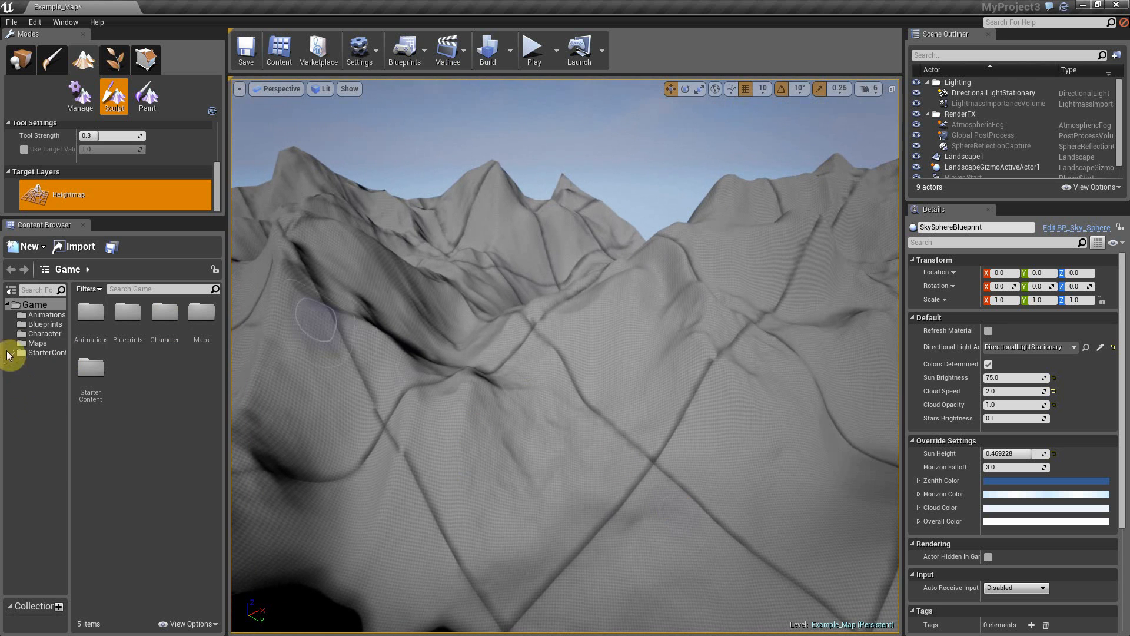
Step: Create a folder named Textures in the project's Game folder
{"action": "left_click", "coordinate": [27, 247]}
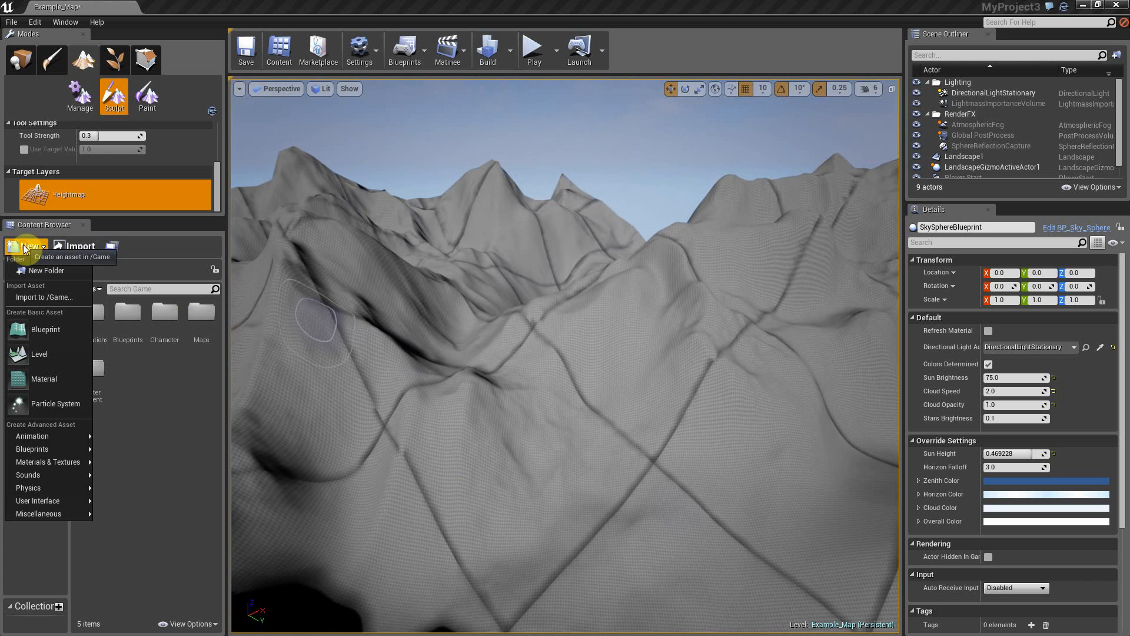
{"action": "left_click", "coordinate": [47, 272]}
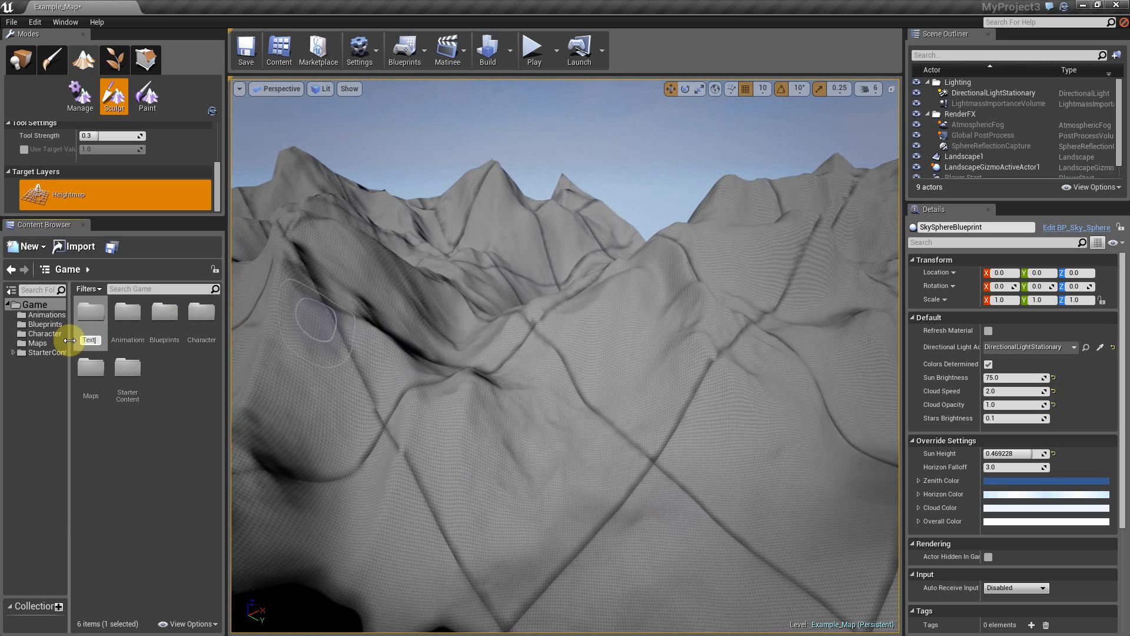
{"action": "type", "text": "Textures"}
{"action": "key", "text": "Return"}
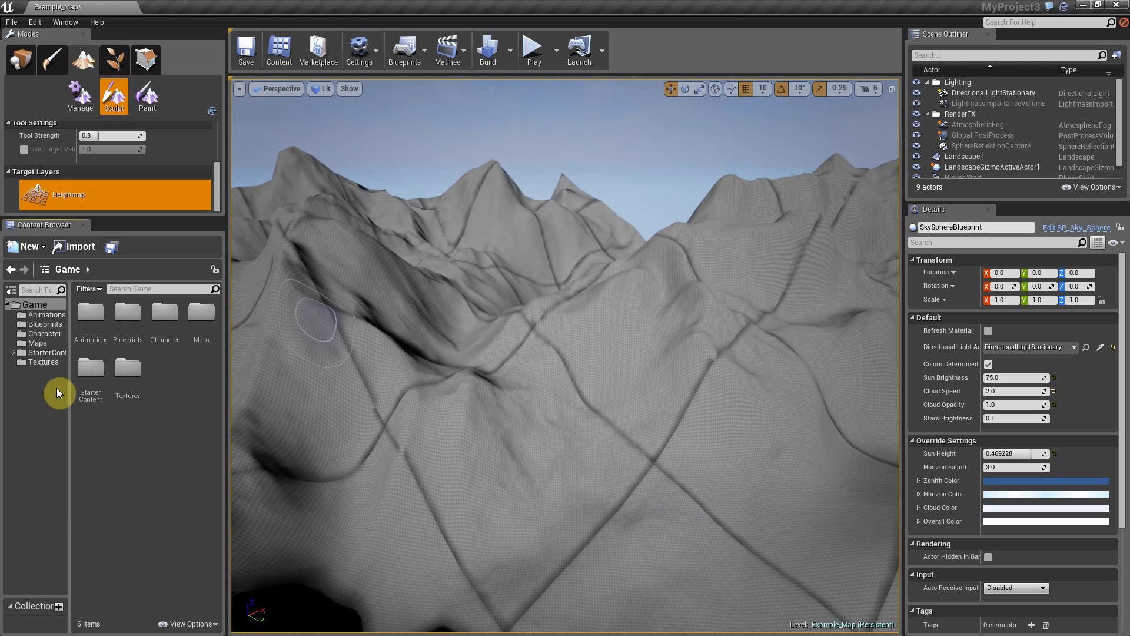
Step: Create a subfolder named Materials inside the Textures folder
{"action": "left_click", "coordinate": [34, 363]}
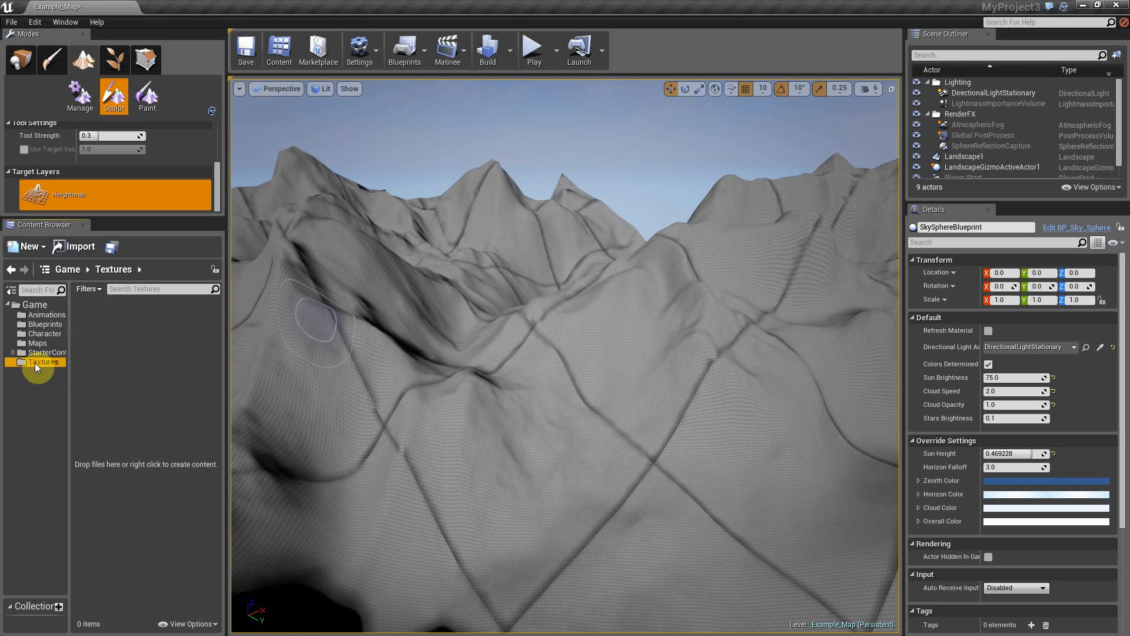
{"action": "left_click", "coordinate": [23, 250]}
{"action": "left_click", "coordinate": [26, 271]}
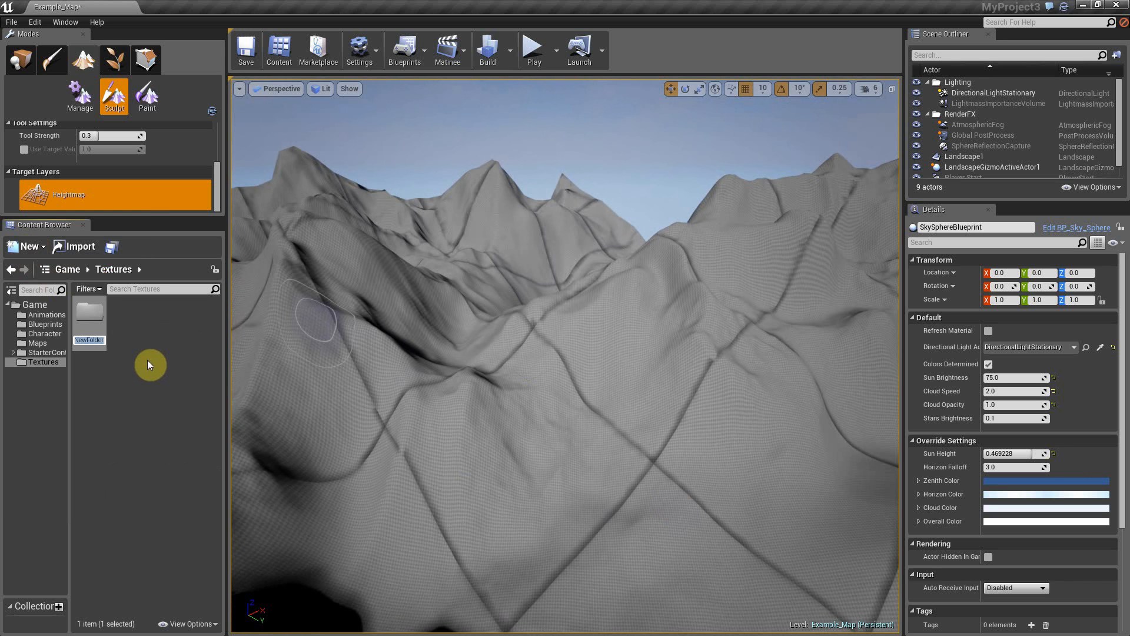
{"action": "type", "text": "Materials"}
{"action": "left_click", "coordinate": [147, 365]}
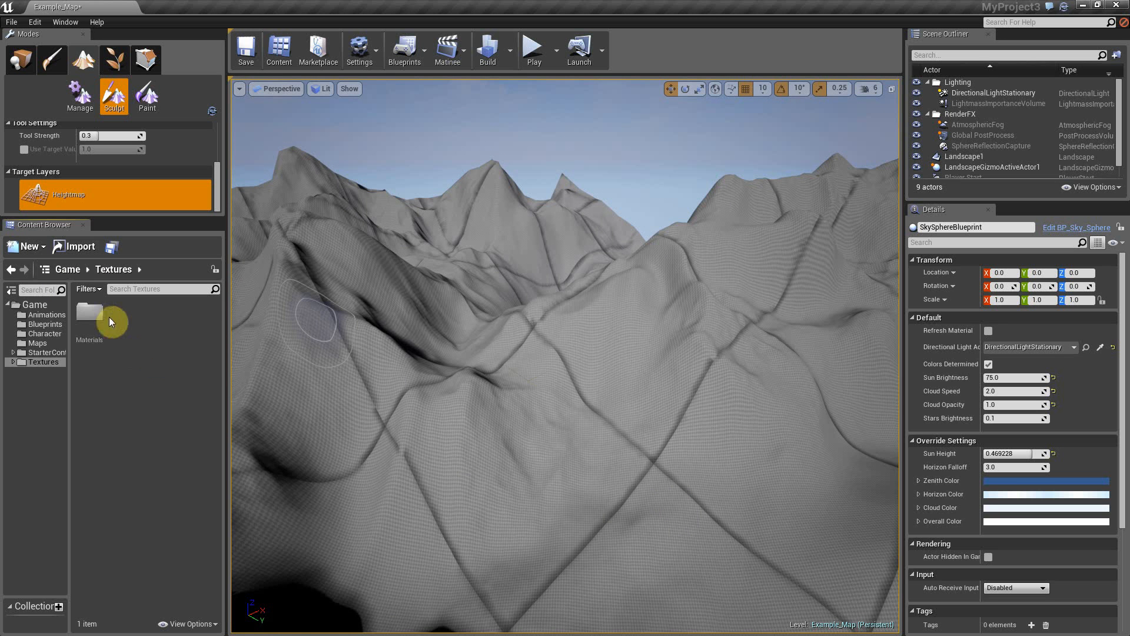
Step: Create a new material named Landscape in the Materials folder
{"action": "double_click", "coordinate": [100, 326]}
{"action": "right_click", "coordinate": [127, 344]}
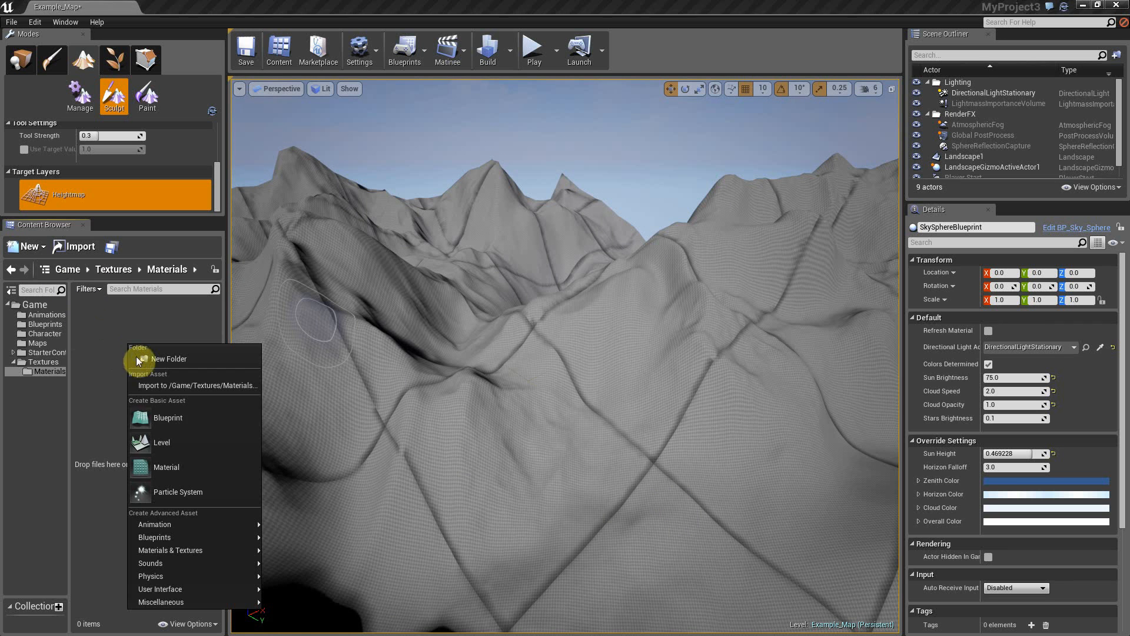
{"action": "left_click", "coordinate": [176, 463]}
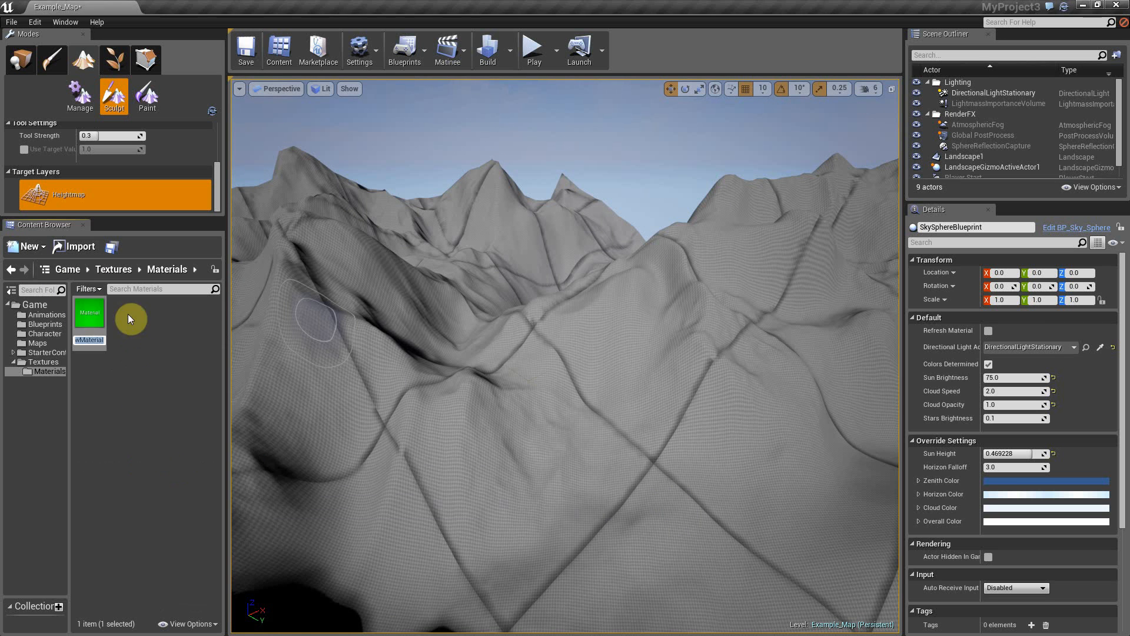
{"action": "type", "text": "Lans"}
{"action": "type", "text": "dscape"}
{"action": "key", "text": "Return"}
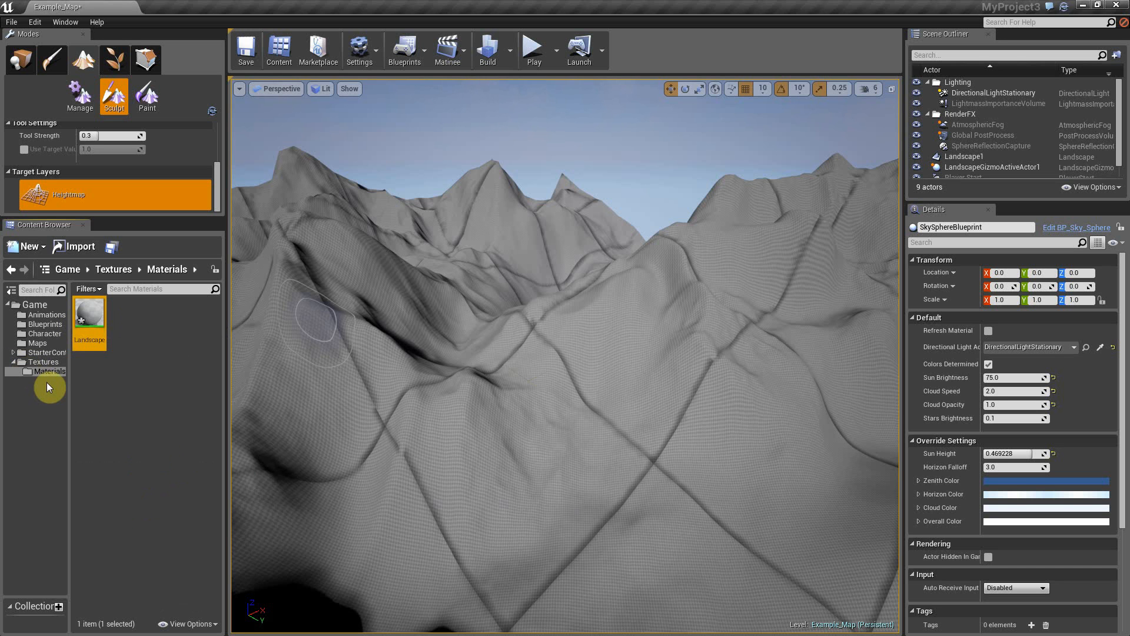
Step: Import the DarkSand, DarkSand_N, Moss, Moss_N, Rock, Rock_N and SplatMap images from the New folder on disk into the project's Textures folder
{"action": "left_click", "coordinate": [41, 362]}
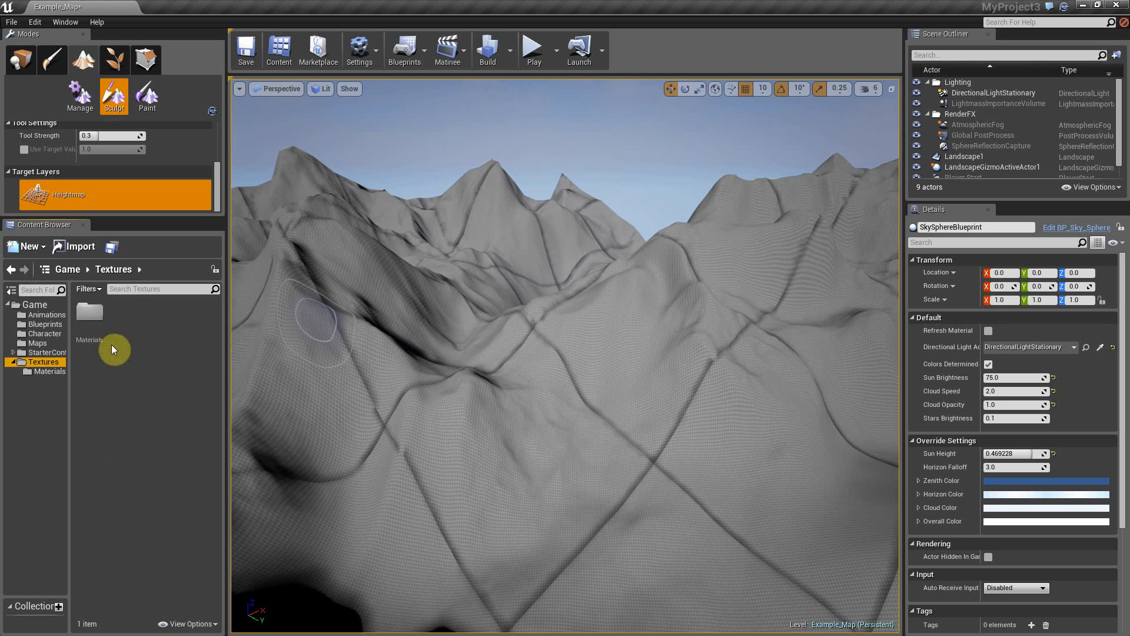
{"action": "key", "text": "super"}
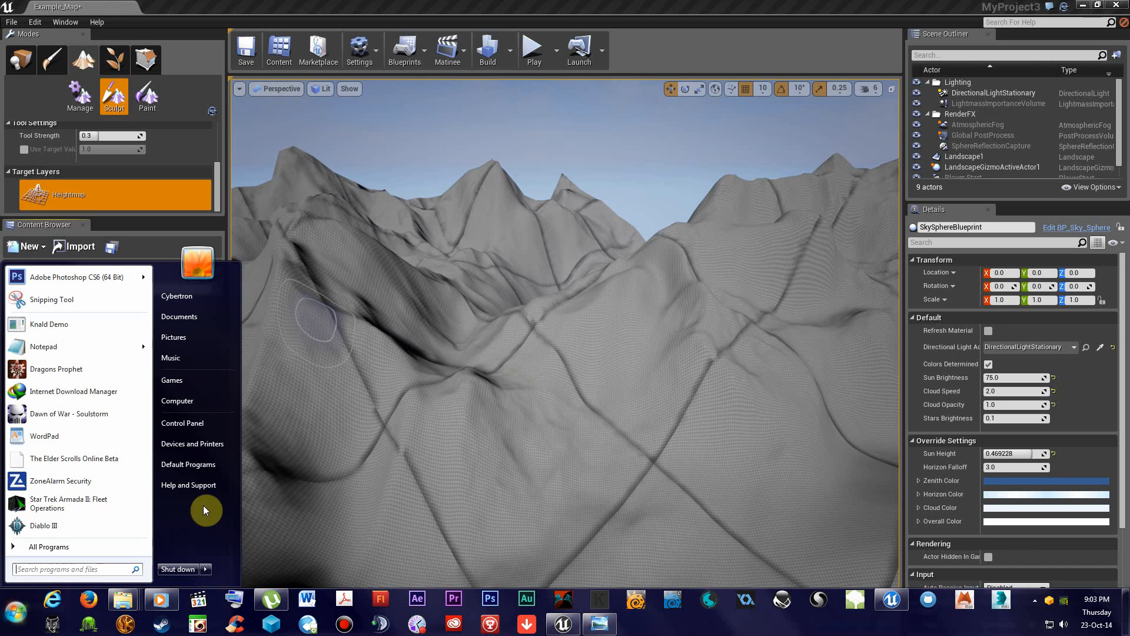
{"action": "left_click", "coordinate": [123, 599]}
{"action": "left_click", "coordinate": [242, 559]}
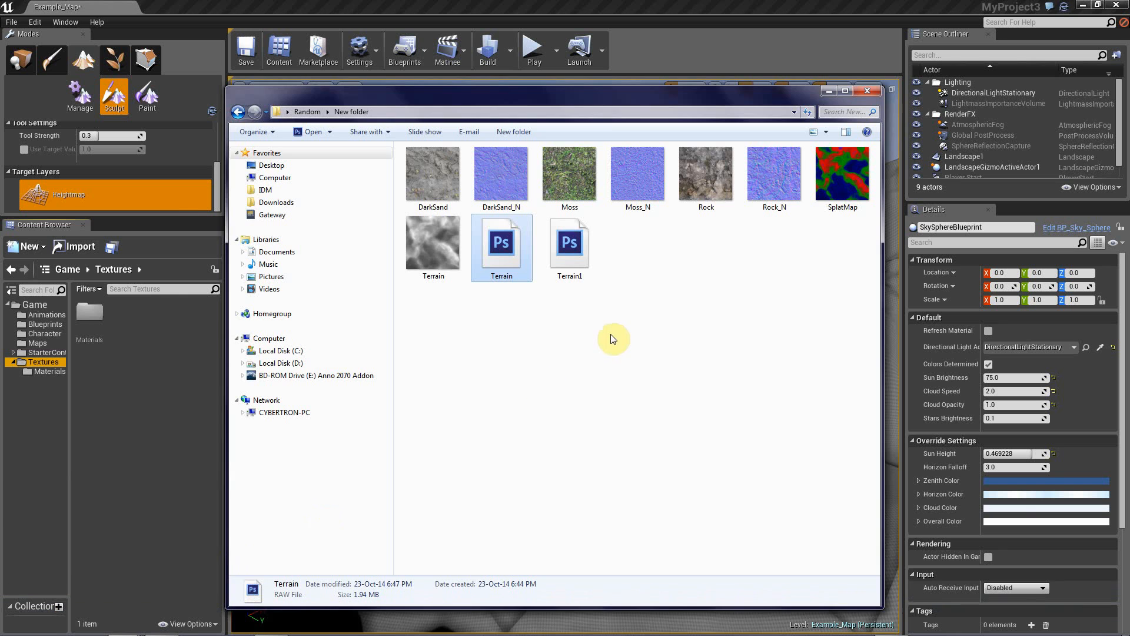
{"action": "left_click_drag", "start_coordinate": [514, 102], "coordinate": [648, 122]}
{"action": "left_click", "coordinate": [569, 202]}
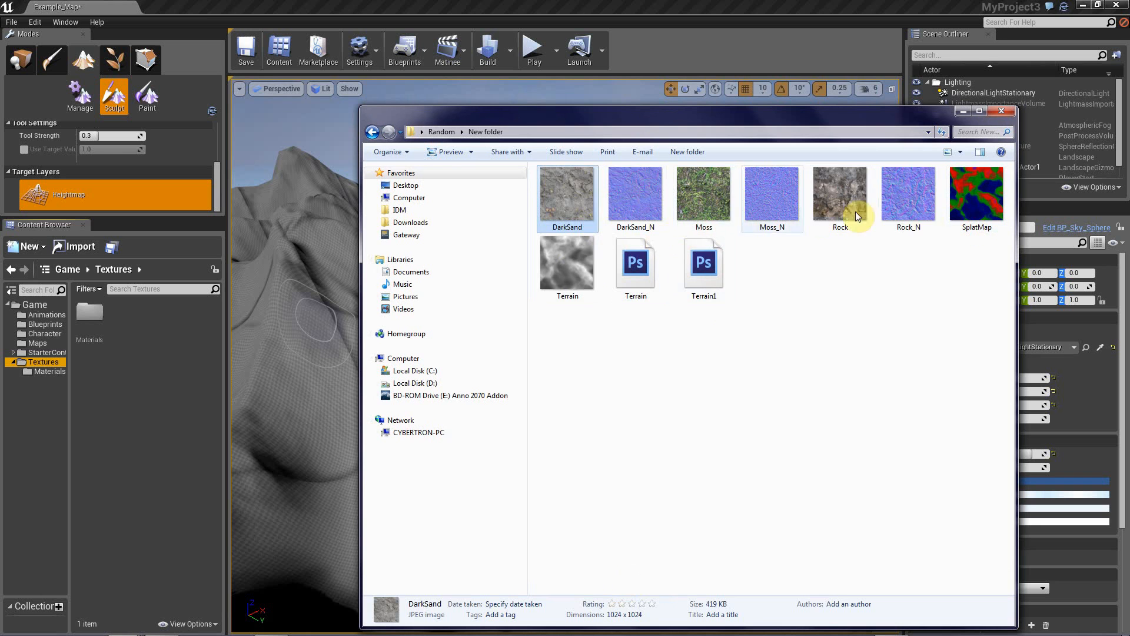
{"action": "left_click", "coordinate": [912, 228], "text": "shift"}
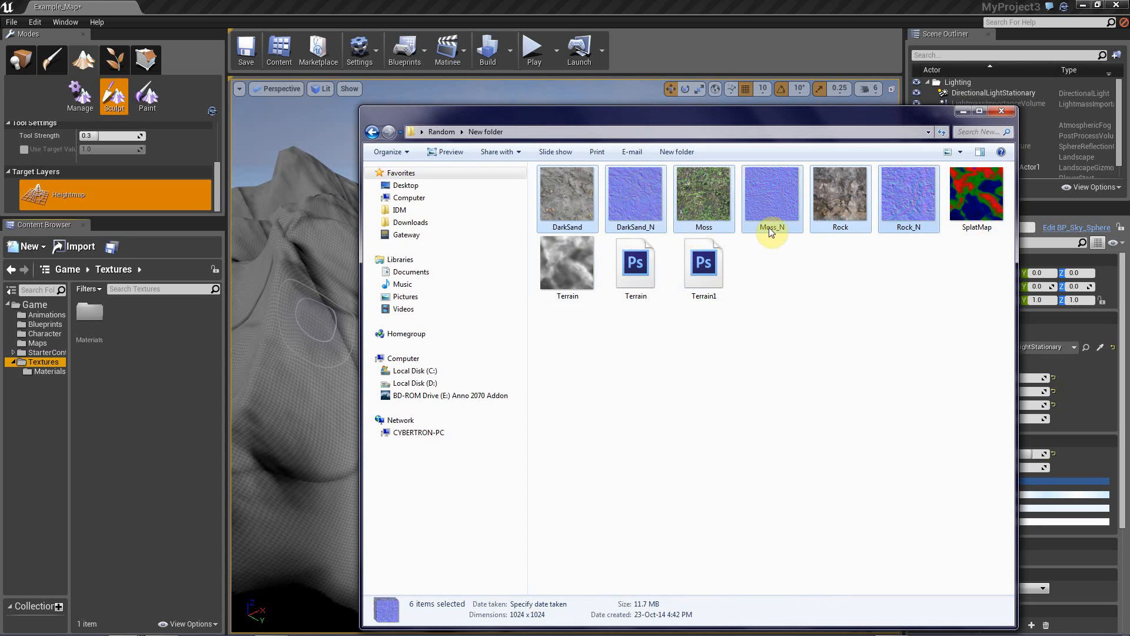
{"action": "left_click", "coordinate": [986, 215], "text": "ctrl"}
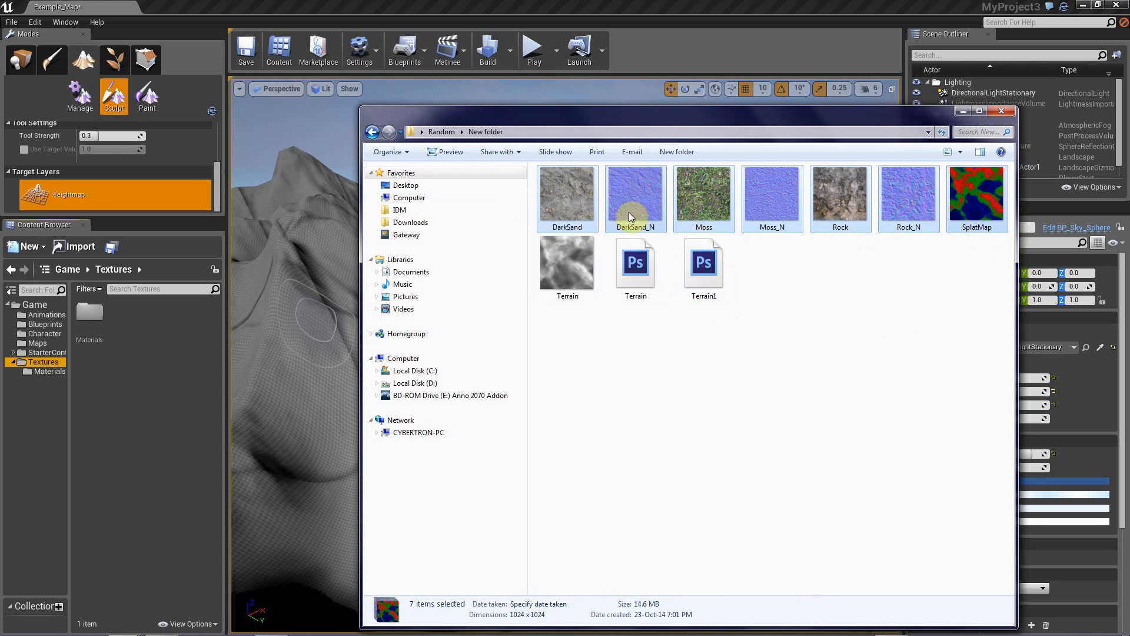
{"action": "left_click_drag", "start_coordinate": [629, 217], "coordinate": [137, 463]}
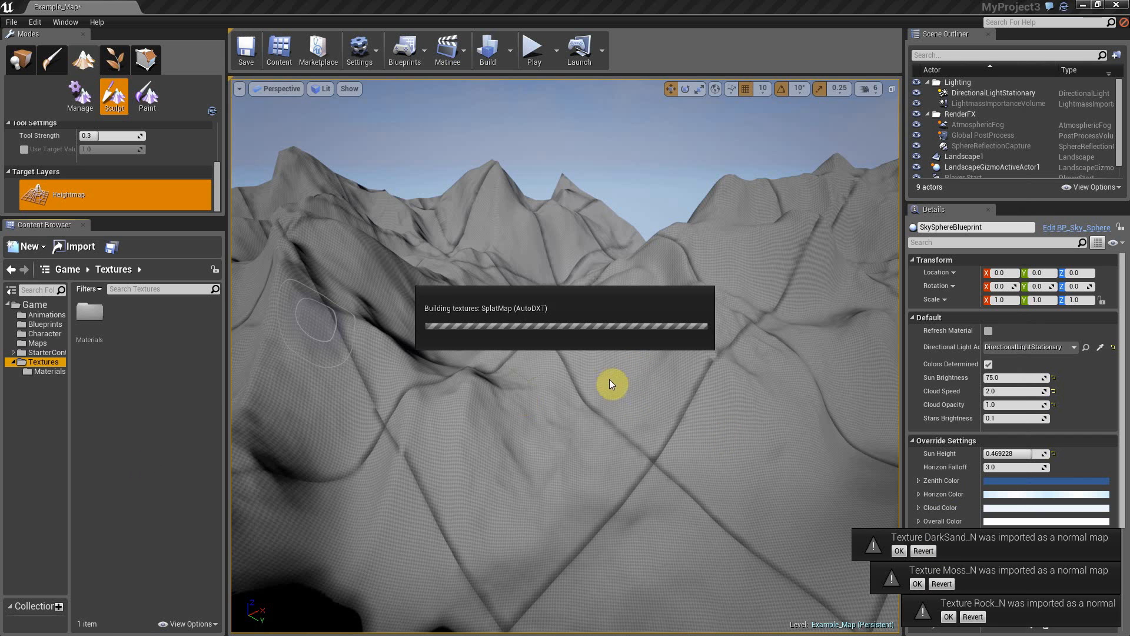
{"action": "left_click", "coordinate": [167, 443]}
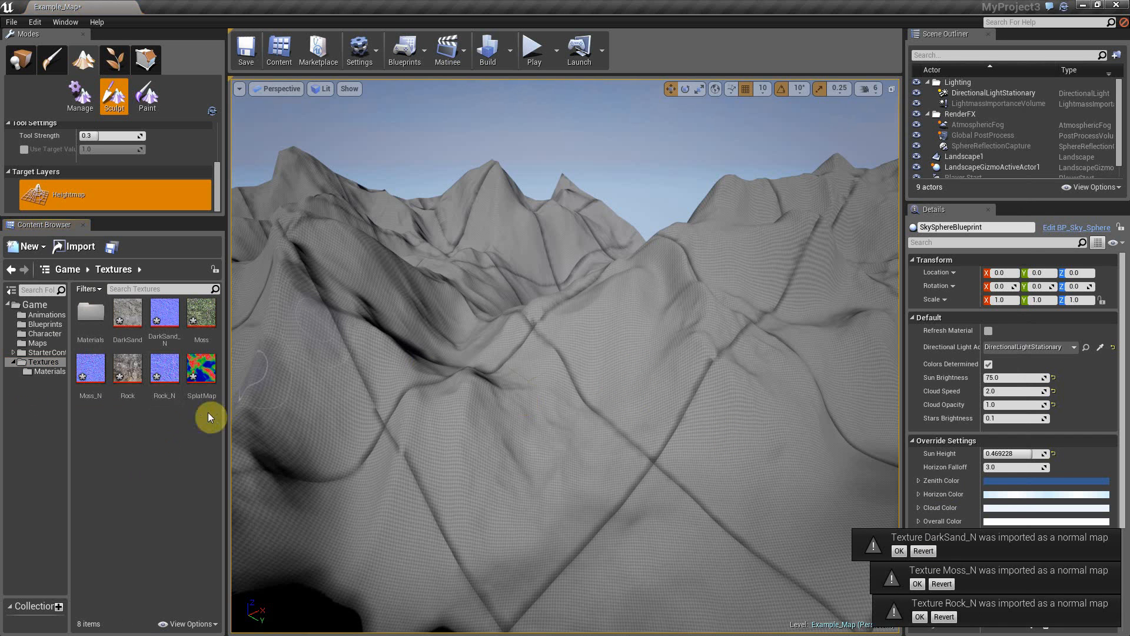
Step: Open the Landscape material from the Materials folder and place its editor window beside the Content Browser
{"action": "double_click", "coordinate": [87, 318]}
{"action": "left_click", "coordinate": [98, 308]}
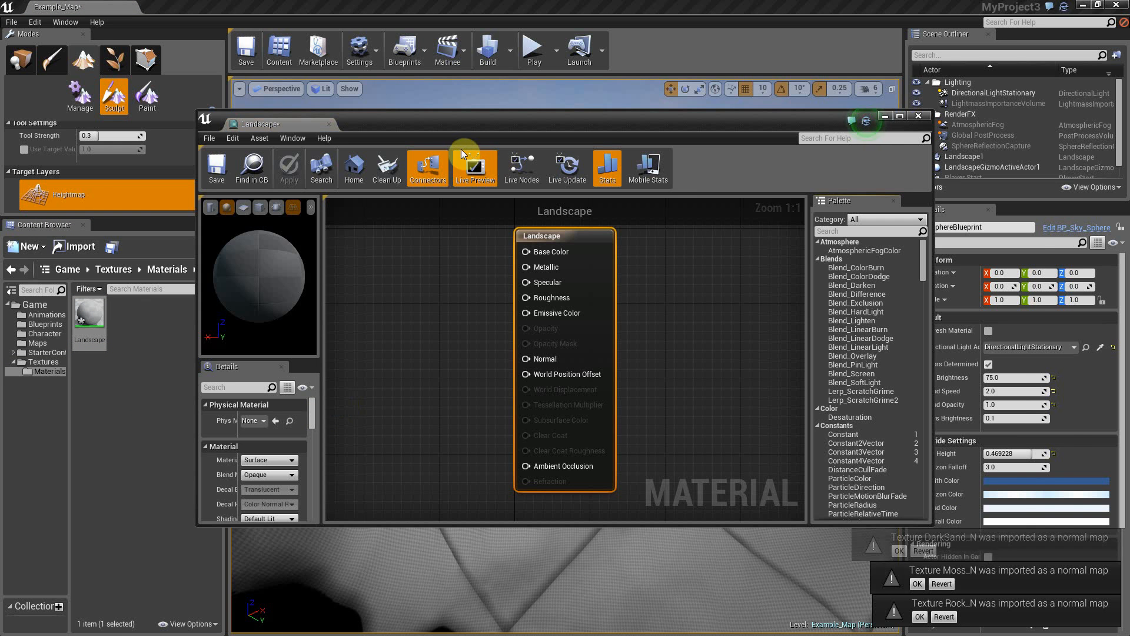
{"action": "left_click_drag", "start_coordinate": [444, 123], "coordinate": [574, 164]}
{"action": "scroll", "coordinate": [564, 391], "scroll_direction": "down", "scroll_amount": 5}
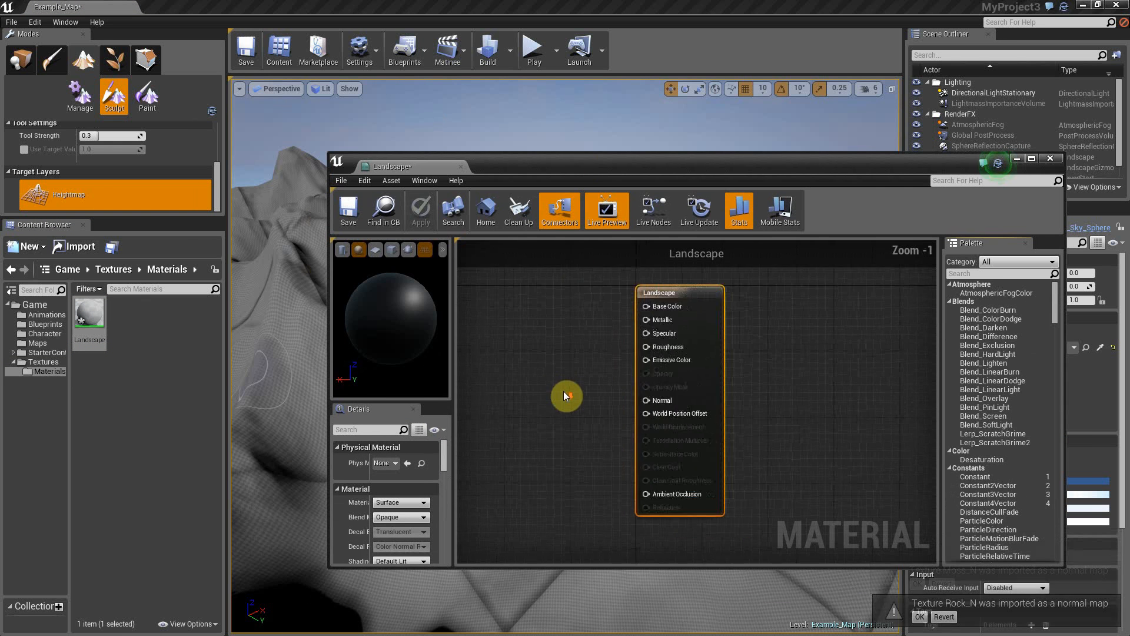
{"action": "right_click_drag", "start_coordinate": [514, 384], "coordinate": [779, 412]}
{"action": "scroll", "coordinate": [783, 390], "scroll_direction": "up", "scroll_amount": 1}
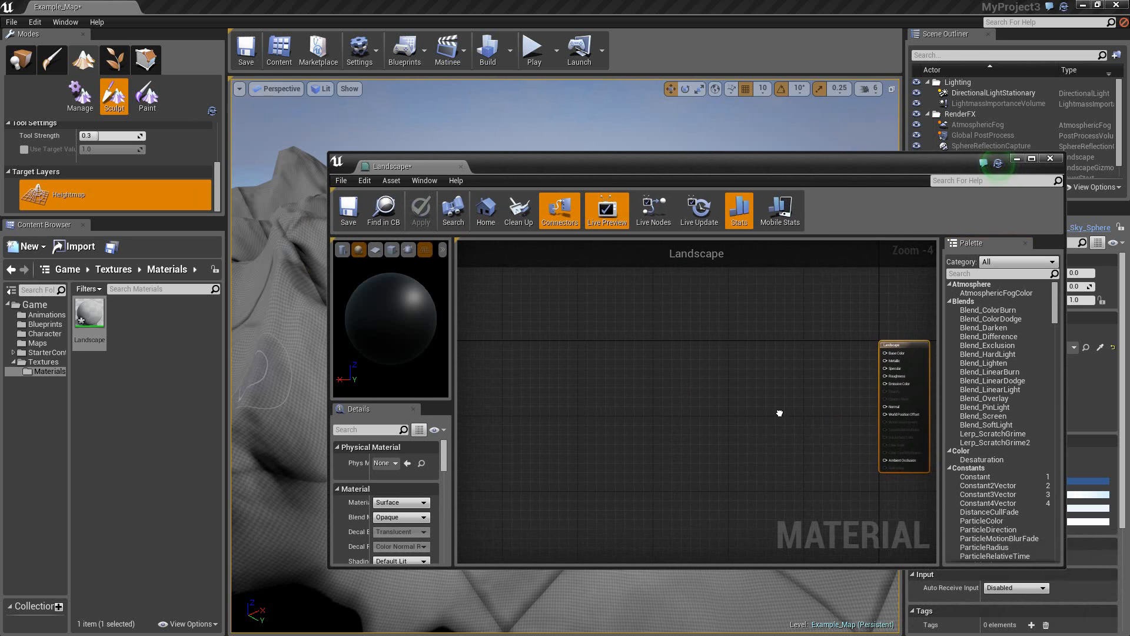
{"action": "left_click_drag", "start_coordinate": [690, 168], "coordinate": [1124, 218]}
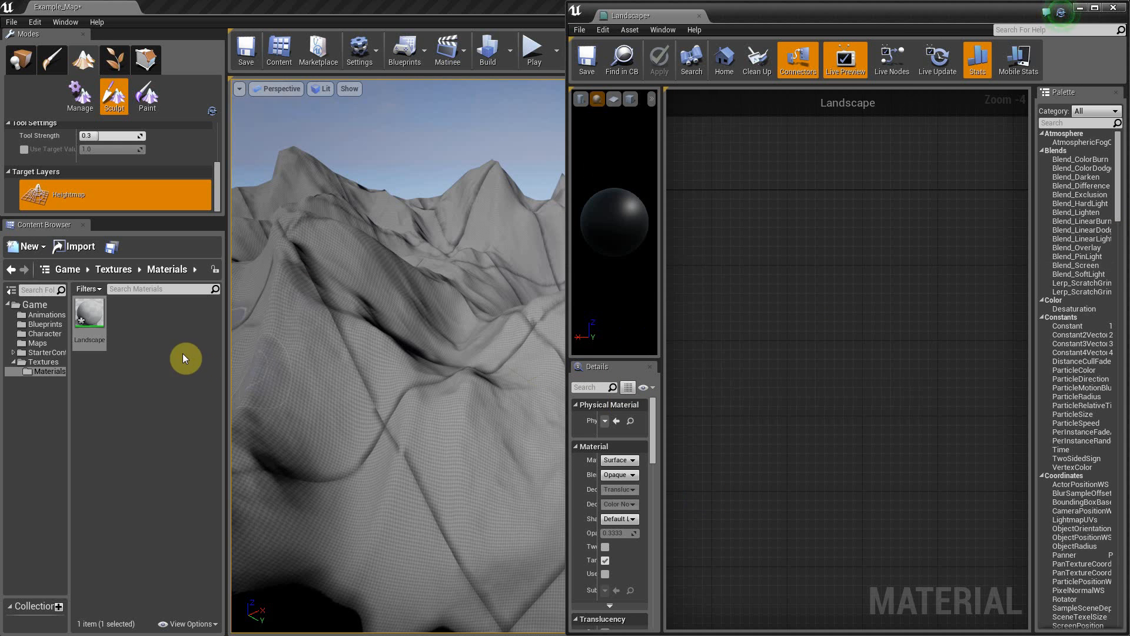
Step: Add the Rock and Rock_N textures from the Textures folder to the material graph as texture samples, with the normal map below
{"action": "left_click", "coordinate": [46, 362]}
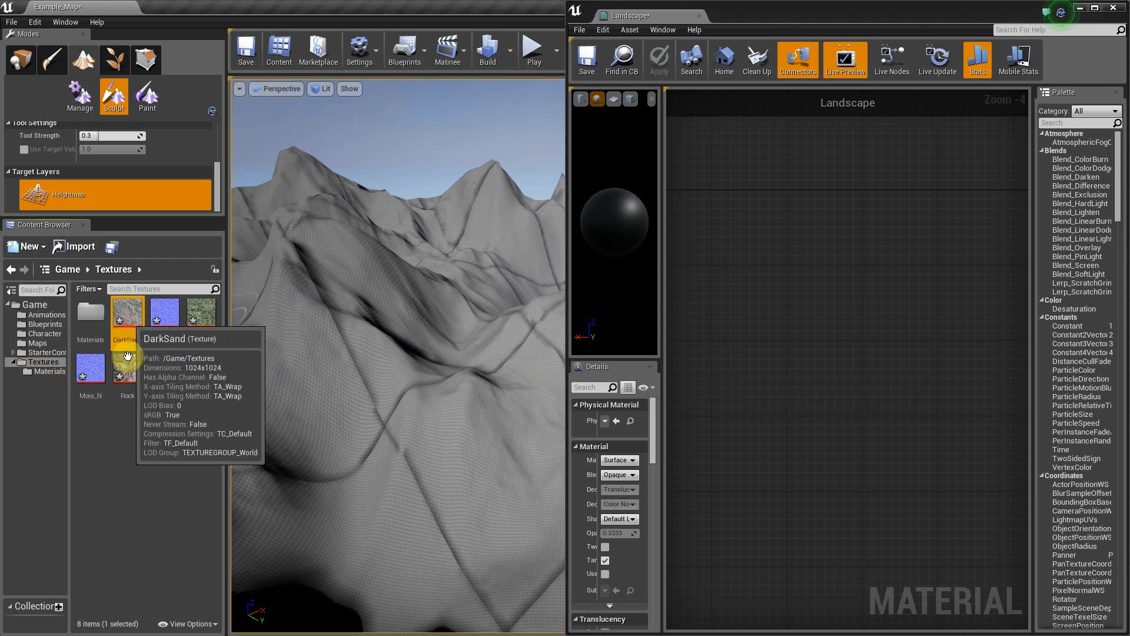
{"action": "left_click", "coordinate": [135, 340]}
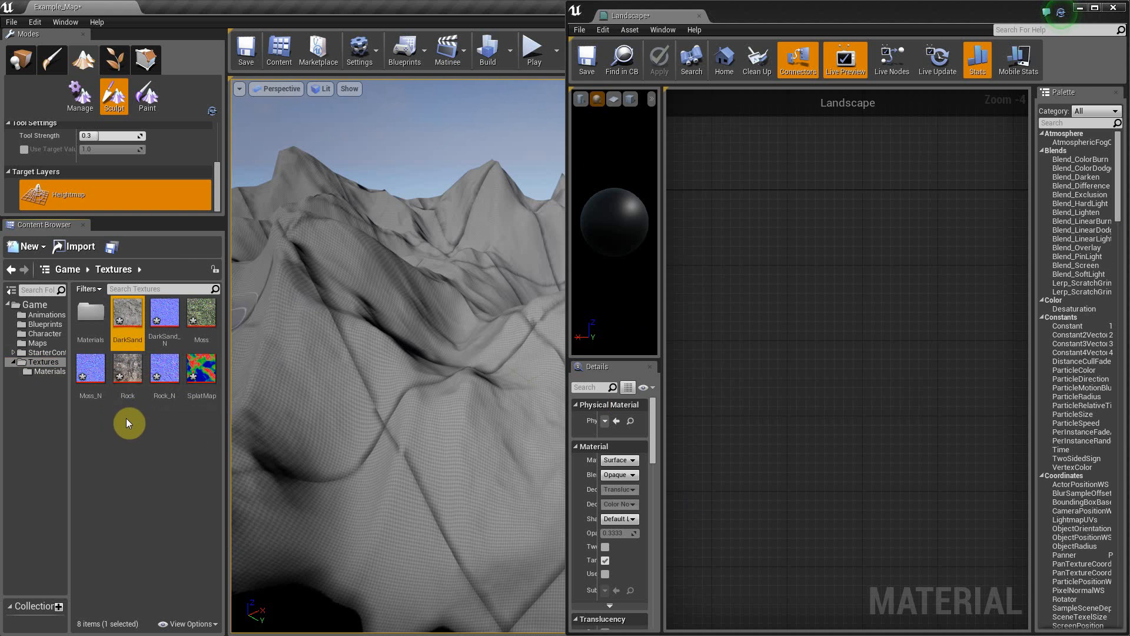
{"action": "left_click", "coordinate": [128, 391]}
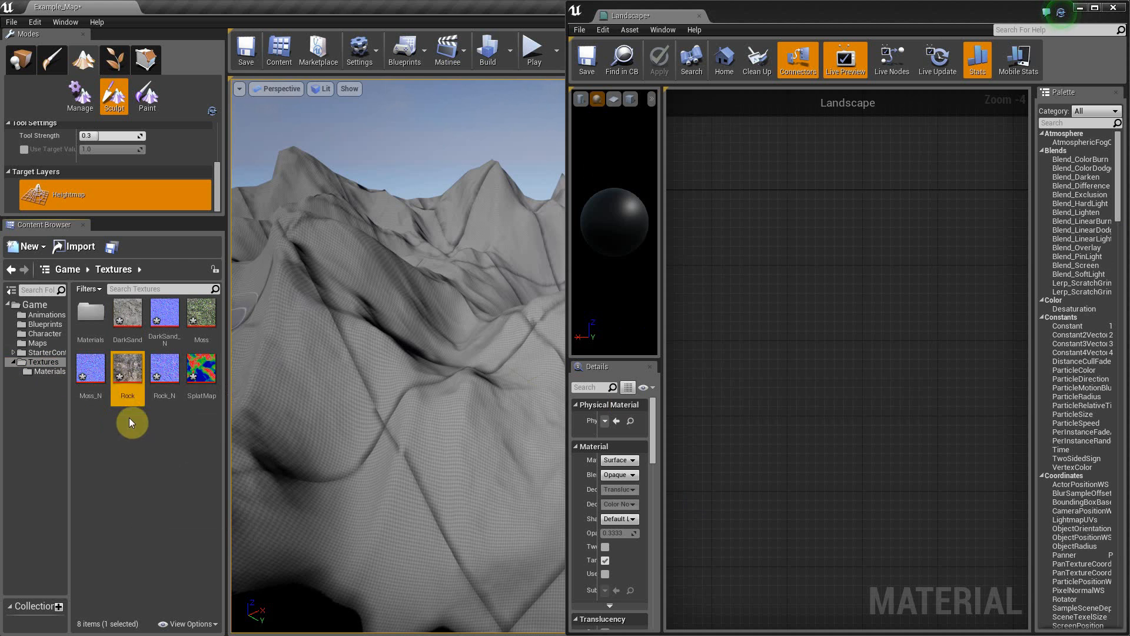
{"action": "left_click_drag", "start_coordinate": [128, 391], "coordinate": [849, 178]}
{"action": "right_click_drag", "start_coordinate": [890, 295], "coordinate": [778, 320]}
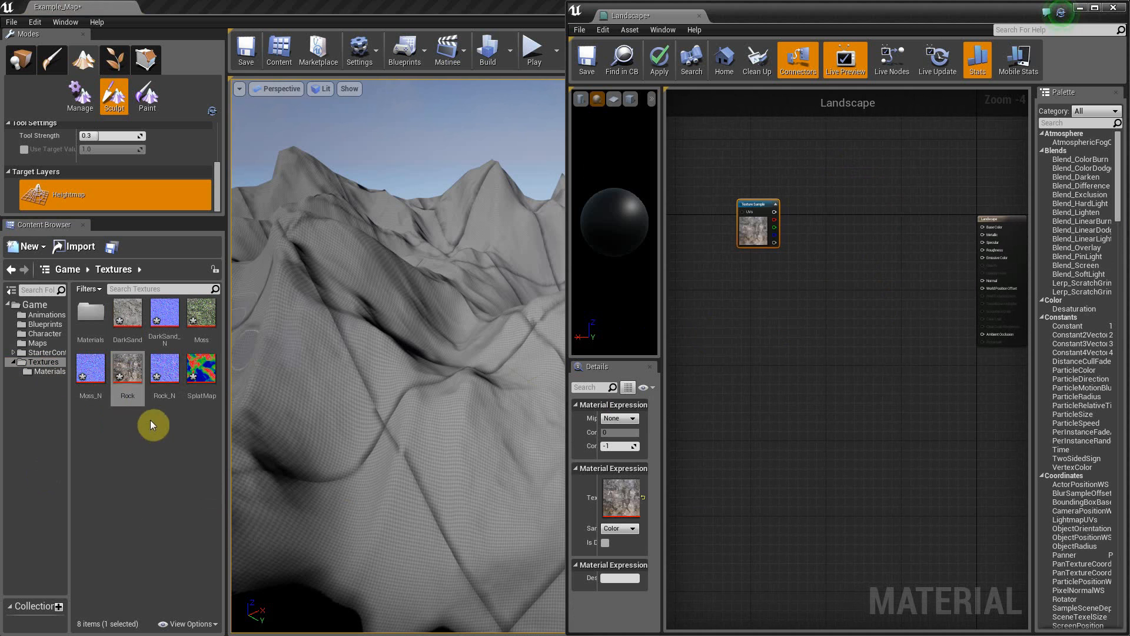
{"action": "left_click_drag", "start_coordinate": [169, 381], "coordinate": [727, 300]}
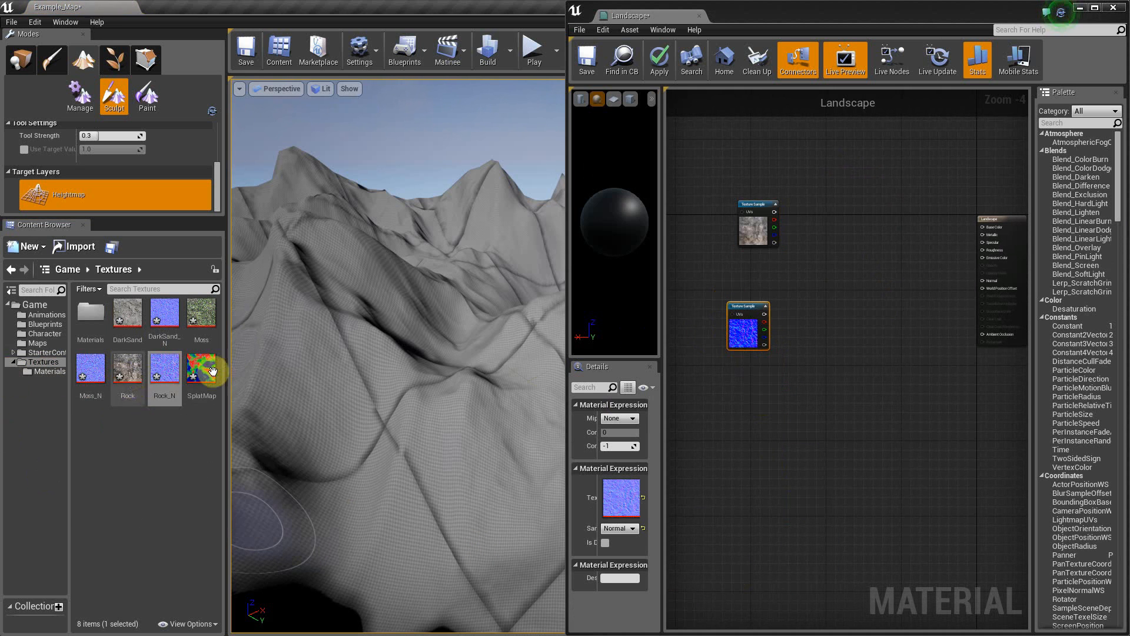
Step: Add the Moss texture sample below Rock, move the Rock_N sample lower, and add Moss_N beneath it
{"action": "left_click", "coordinate": [204, 315]}
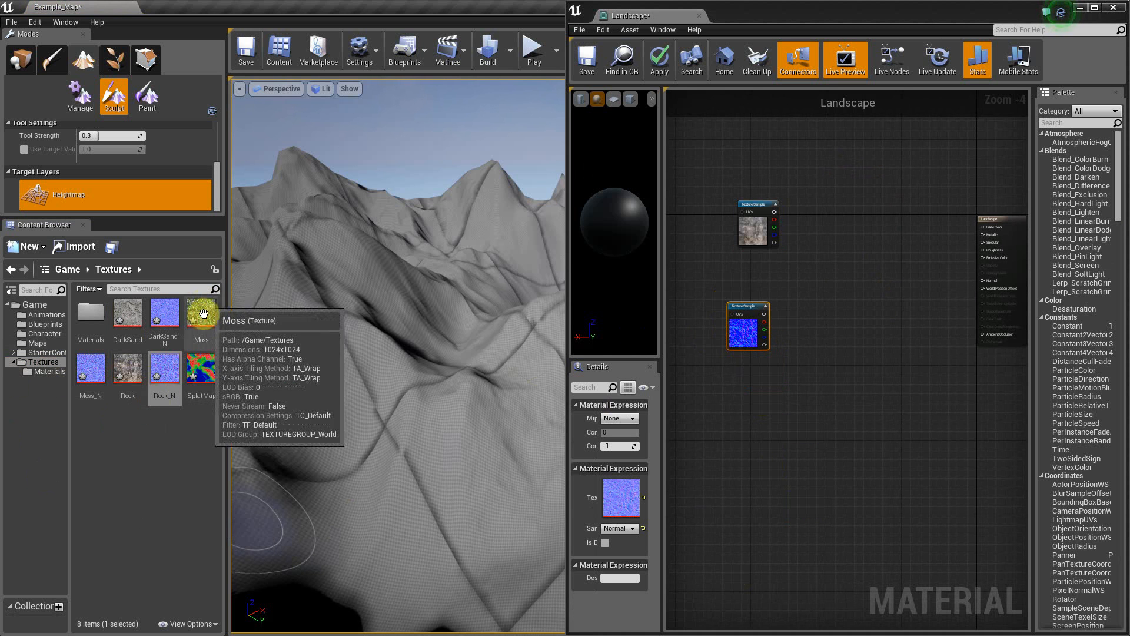
{"action": "left_click_drag", "start_coordinate": [206, 317], "coordinate": [728, 242]}
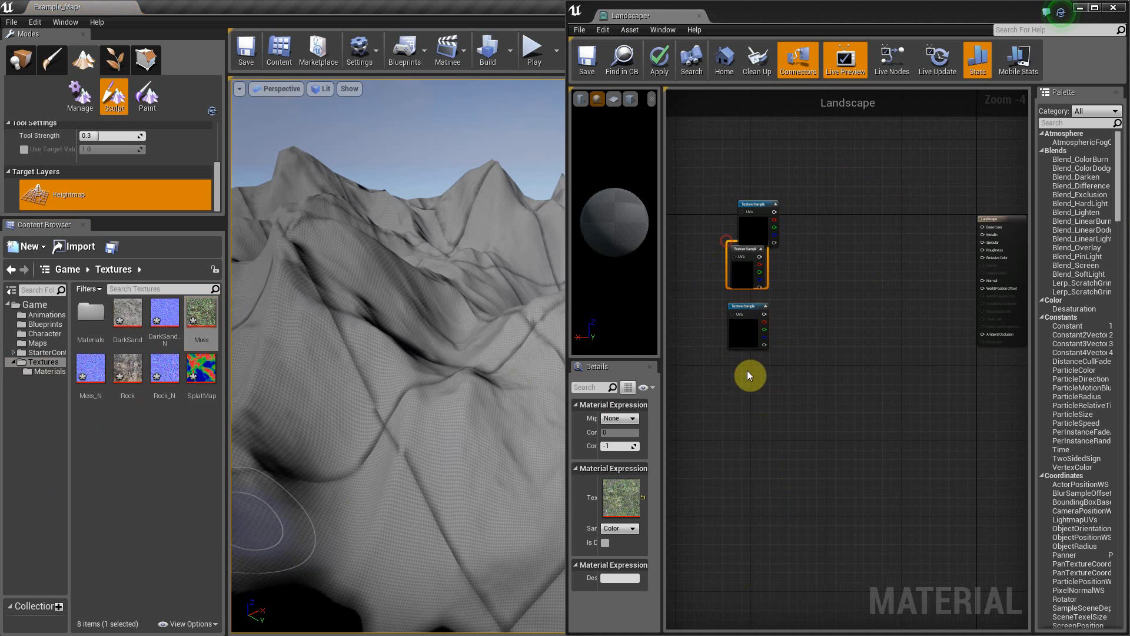
{"action": "left_click_drag", "start_coordinate": [746, 318], "coordinate": [755, 397]}
{"action": "left_click_drag", "start_coordinate": [96, 378], "coordinate": [734, 432]}
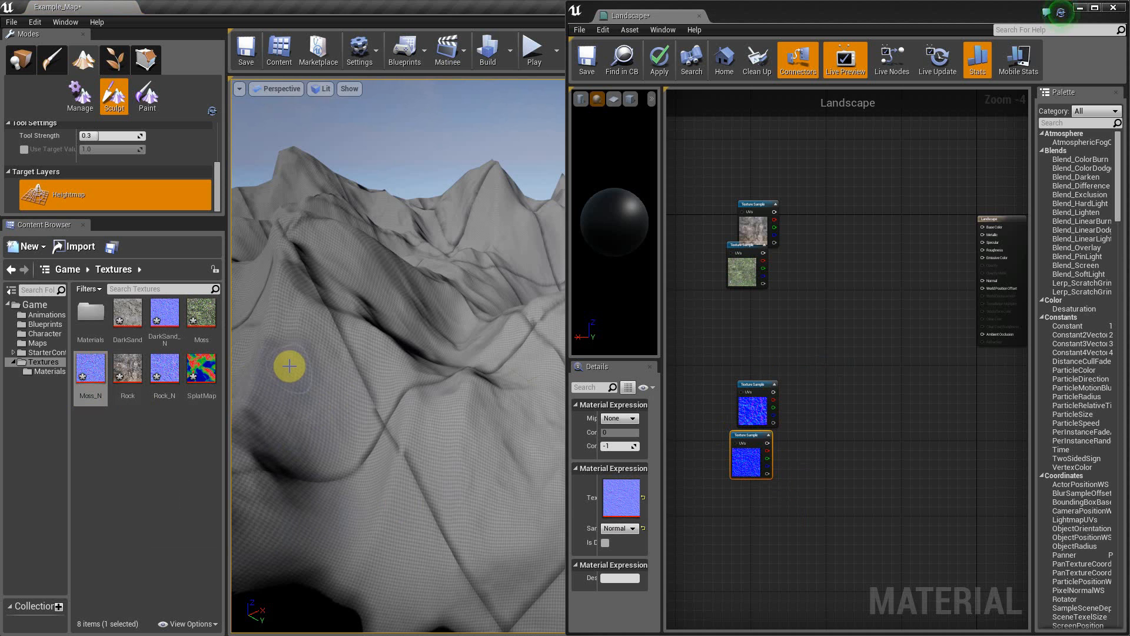
Step: View the SplatMap texture, return to the Landscape graph and add DarkSand and DarkSand_N samples below the matching Moss samples
{"action": "double_click", "coordinate": [205, 368]}
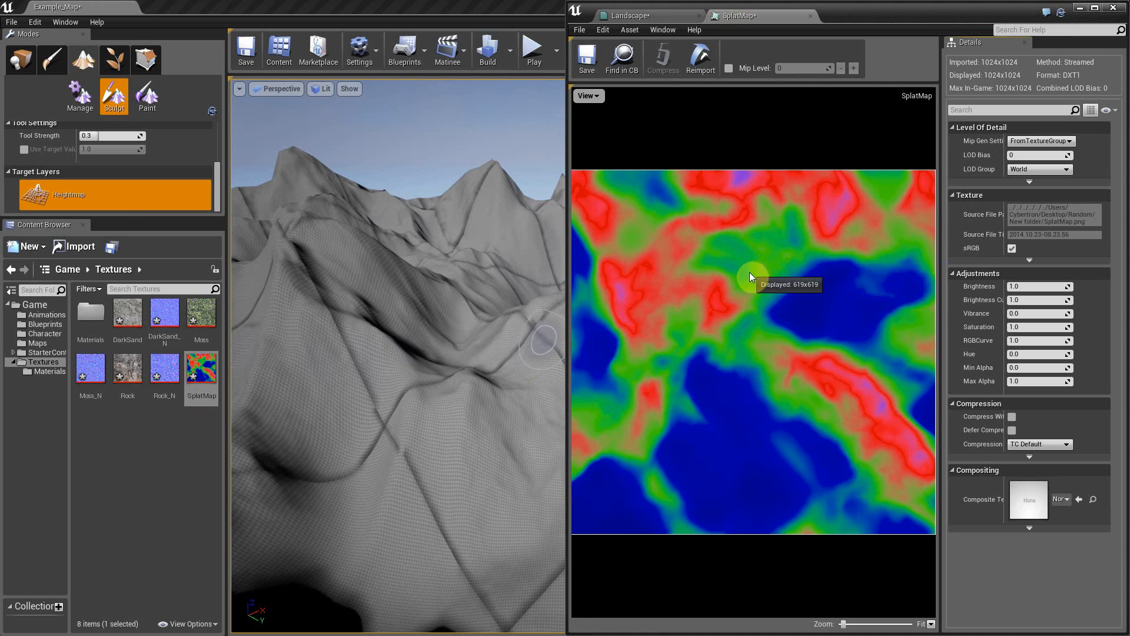
{"action": "left_click", "coordinate": [633, 17]}
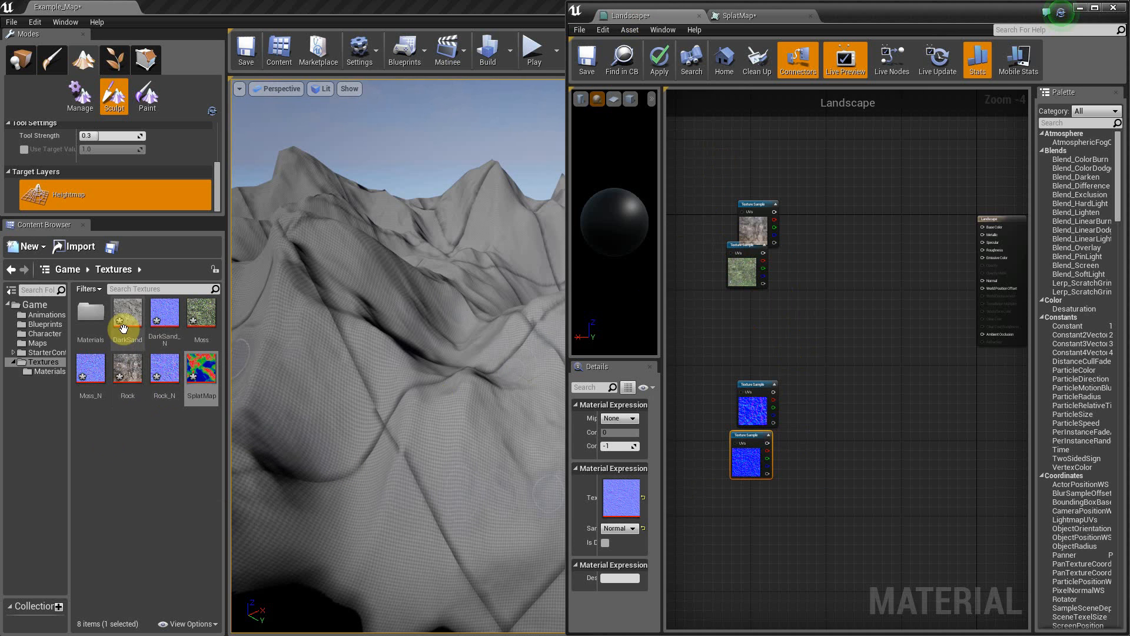
{"action": "left_click_drag", "start_coordinate": [118, 315], "coordinate": [146, 403]}
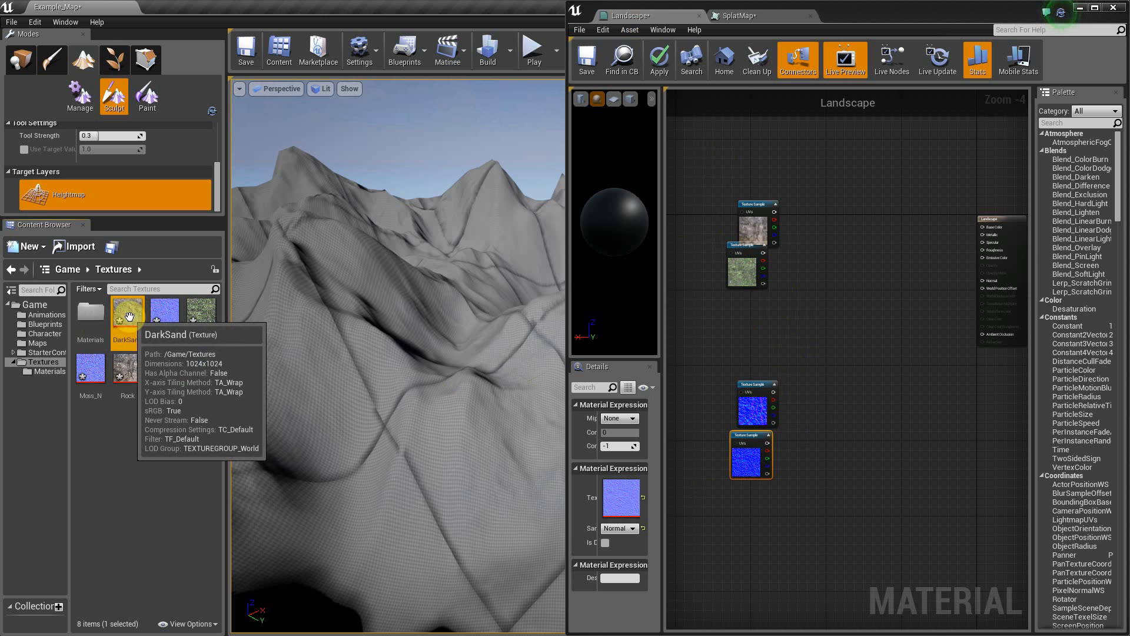
{"action": "left_click_drag", "start_coordinate": [126, 318], "coordinate": [716, 289]}
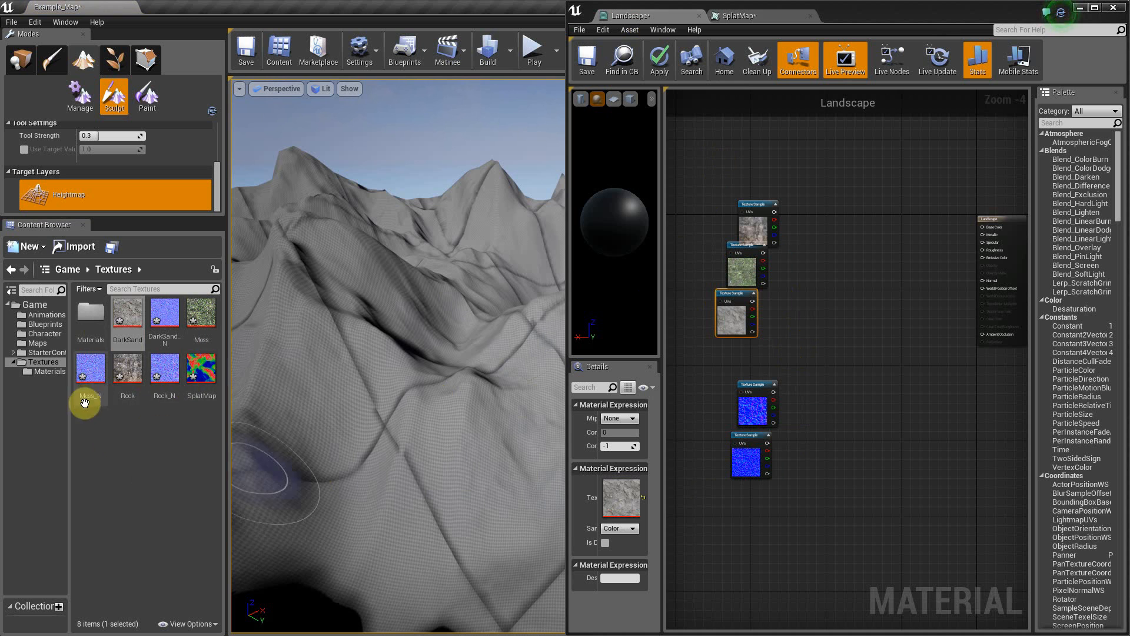
{"action": "left_click", "coordinate": [166, 311]}
{"action": "left_click_drag", "start_coordinate": [167, 311], "coordinate": [727, 484]}
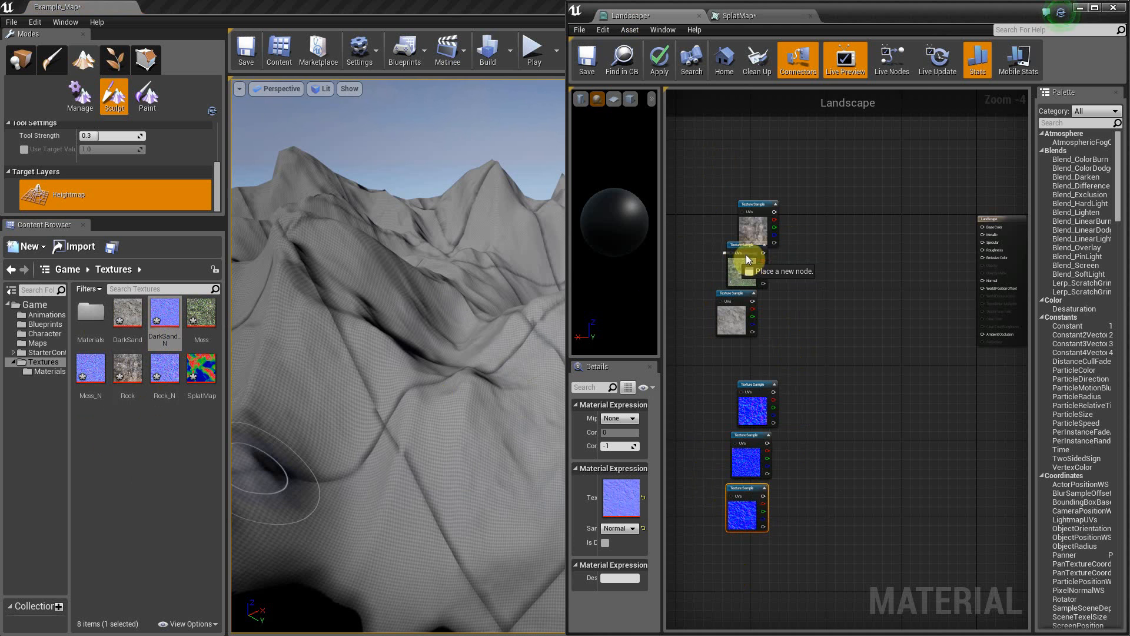
Step: Align the Moss, DarkSand, Moss_N and DarkSand_N texture samples in one column under the Rock samples
{"action": "left_click_drag", "start_coordinate": [745, 249], "coordinate": [757, 254]}
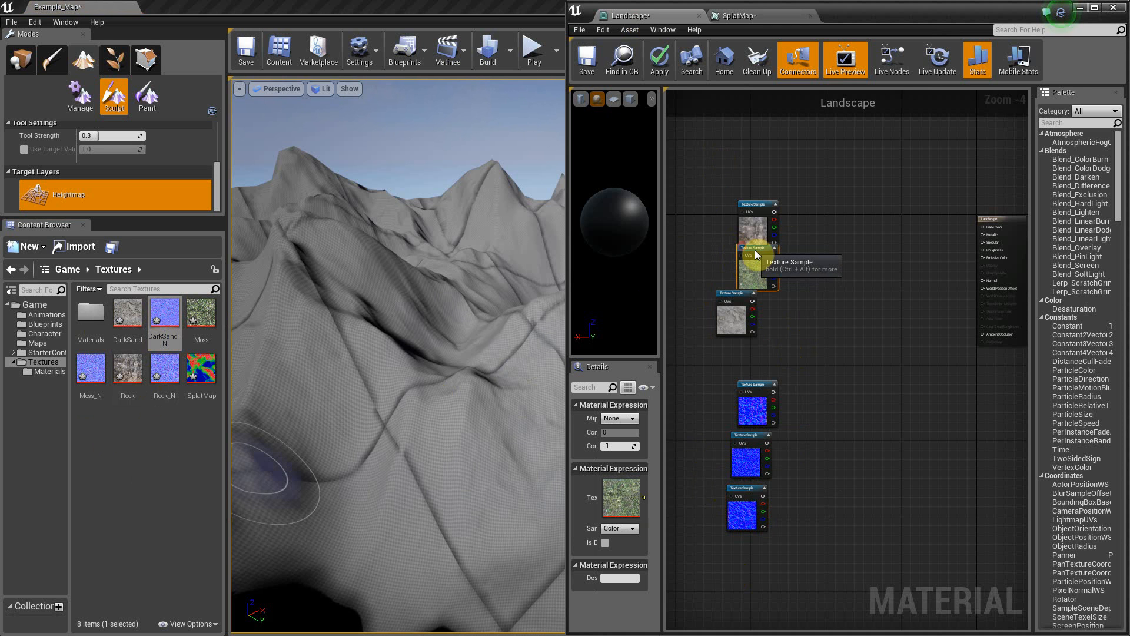
{"action": "left_click_drag", "start_coordinate": [731, 295], "coordinate": [752, 302]}
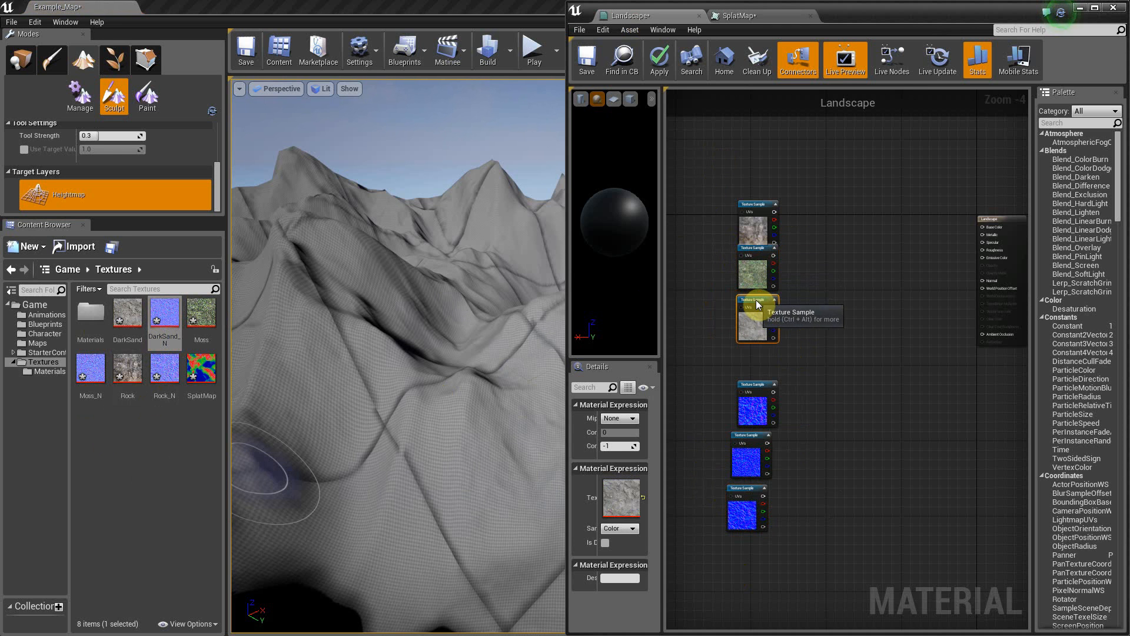
{"action": "left_click_drag", "start_coordinate": [747, 436], "coordinate": [753, 436]}
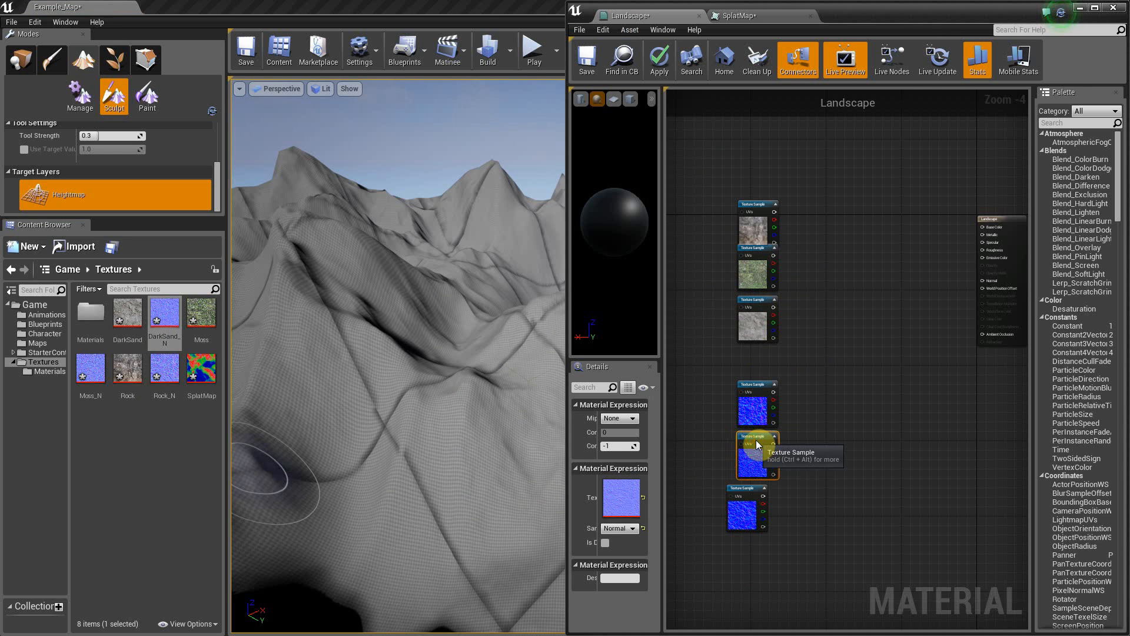
{"action": "left_click_drag", "start_coordinate": [740, 485], "coordinate": [758, 496]}
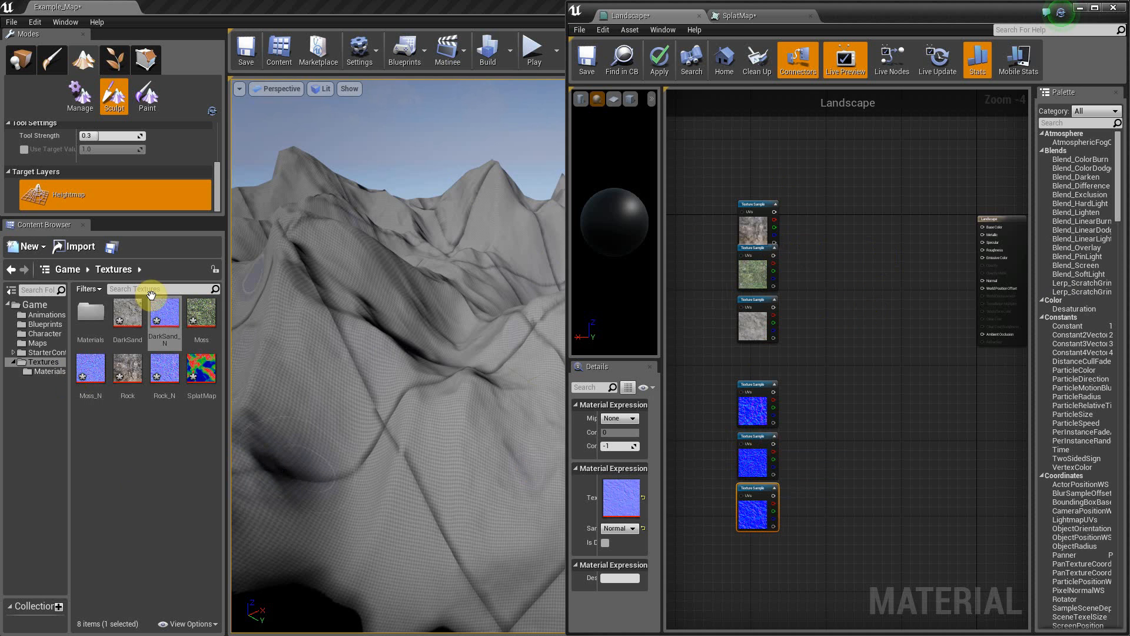
Step: Add the SplatMap texture sample between the color and normal map samples, and cancel the autosave
{"action": "left_click_drag", "start_coordinate": [170, 378], "coordinate": [745, 353]}
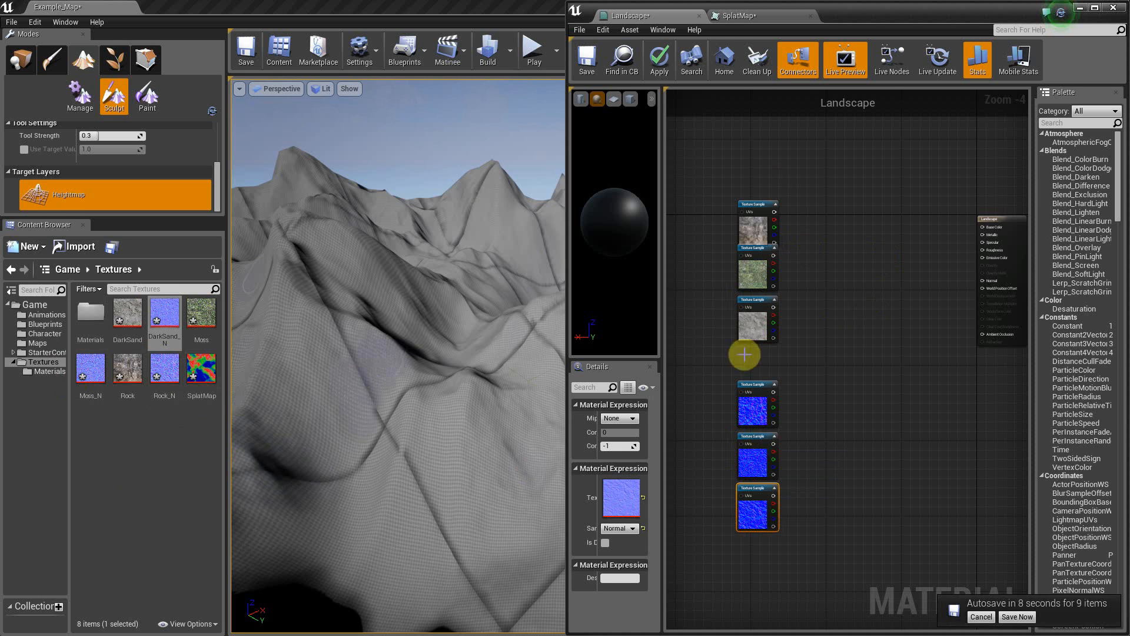
{"action": "left_click_drag", "start_coordinate": [192, 371], "coordinate": [809, 341]}
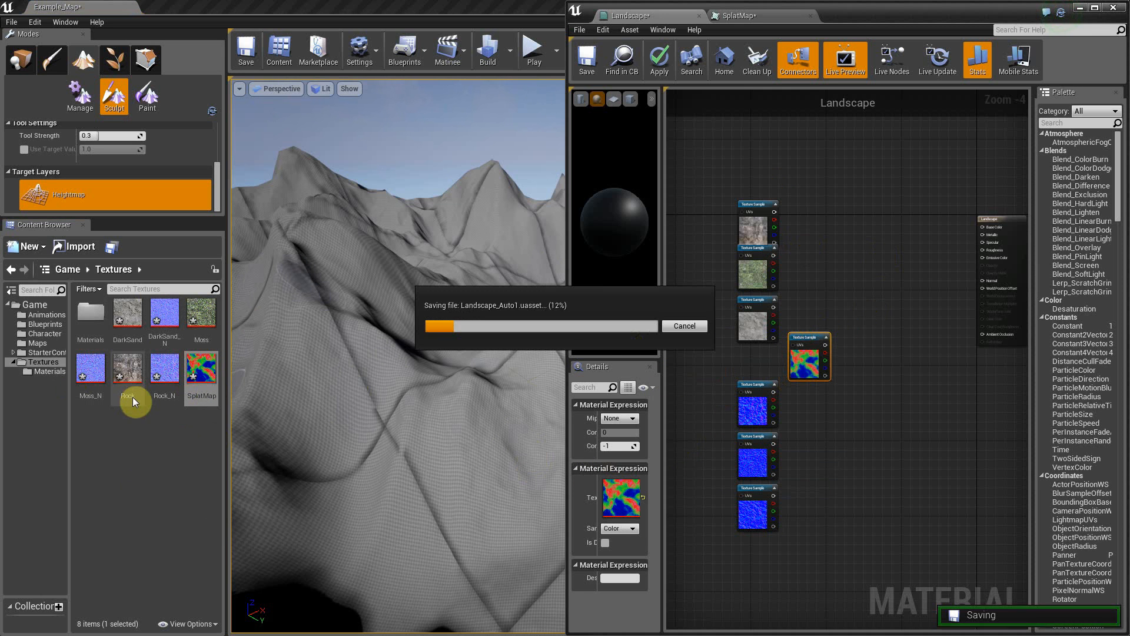
{"action": "left_click", "coordinate": [677, 326]}
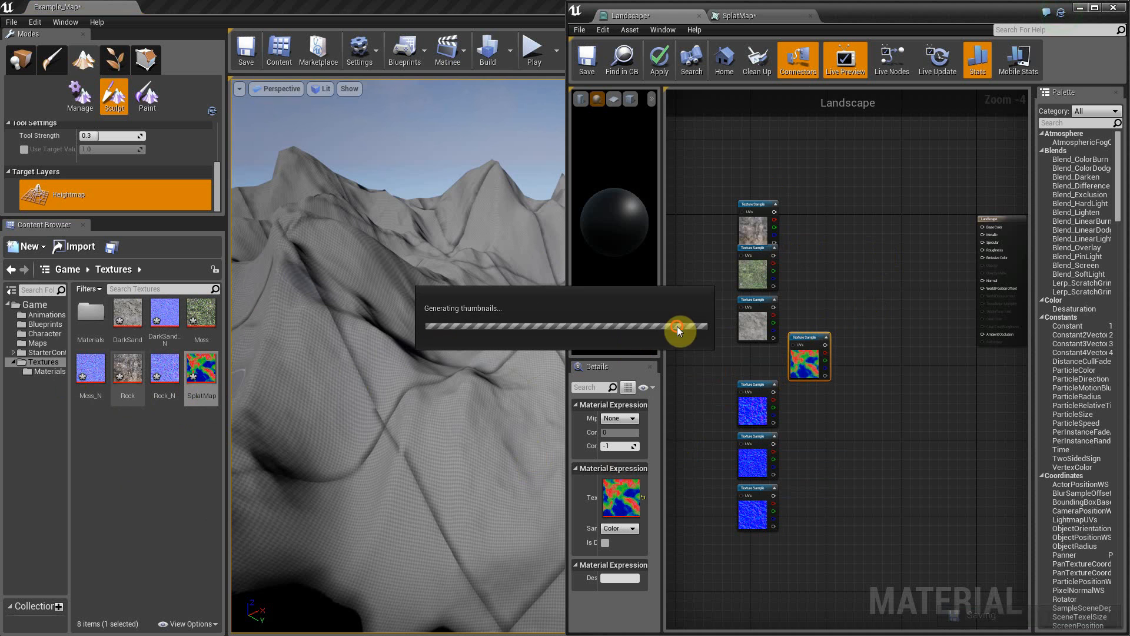
{"action": "left_click", "coordinate": [687, 326]}
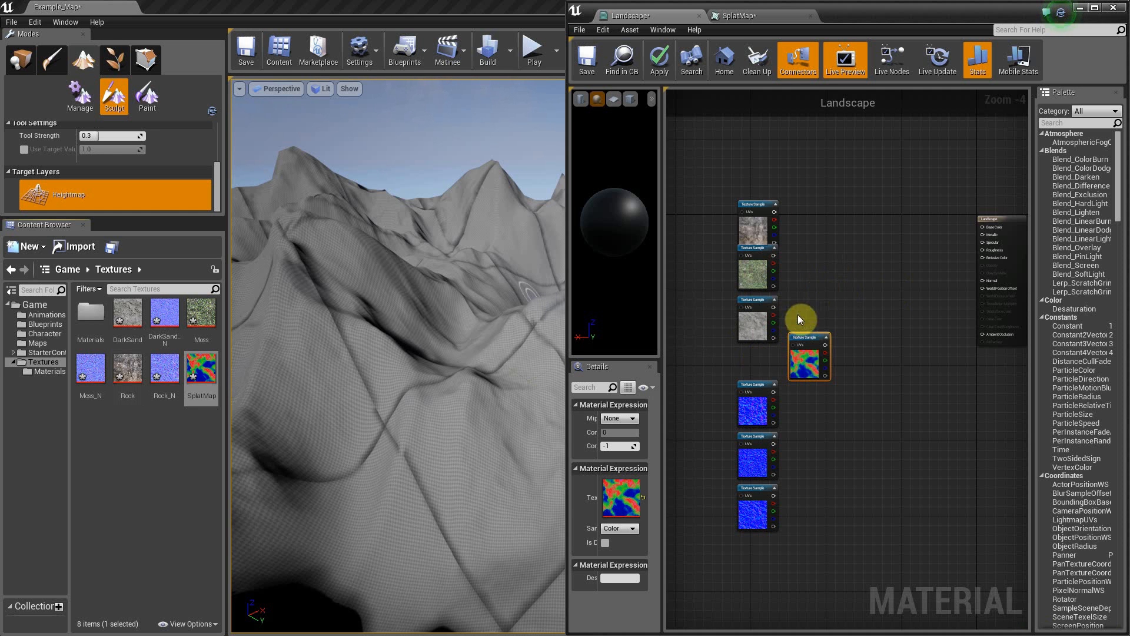
Step: Find the landscape nodes with the filter "lands" and add a LandscapeLayerCoords node to the graph beside the texture samples
{"action": "left_click", "coordinate": [1059, 124]}
{"action": "type", "text": "lanb"}
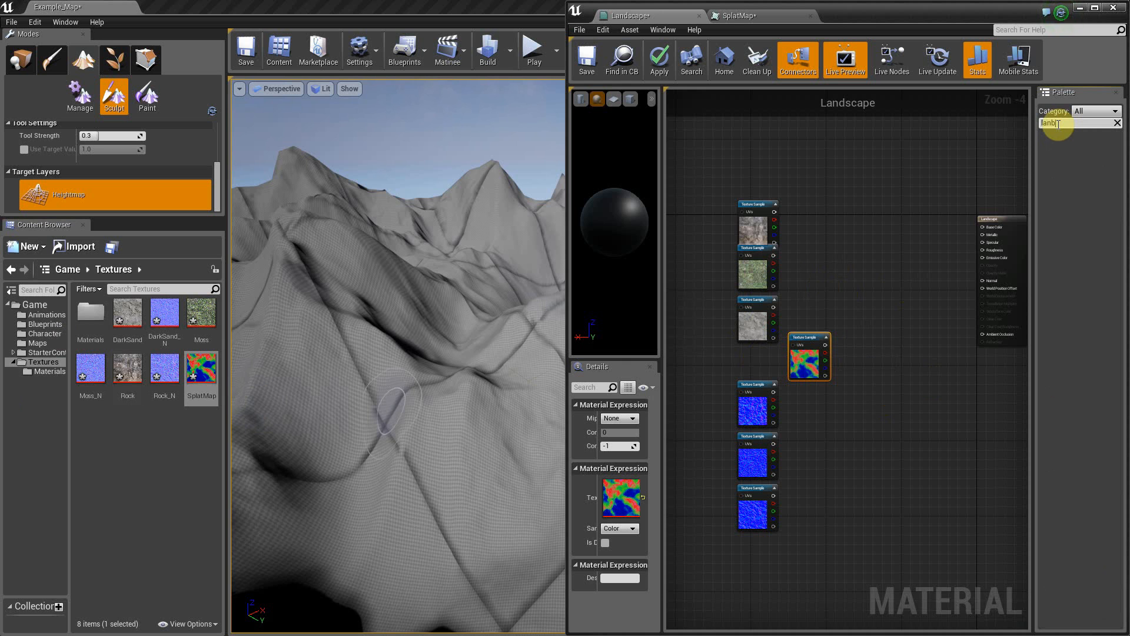
{"action": "key", "text": "BackSpace"}
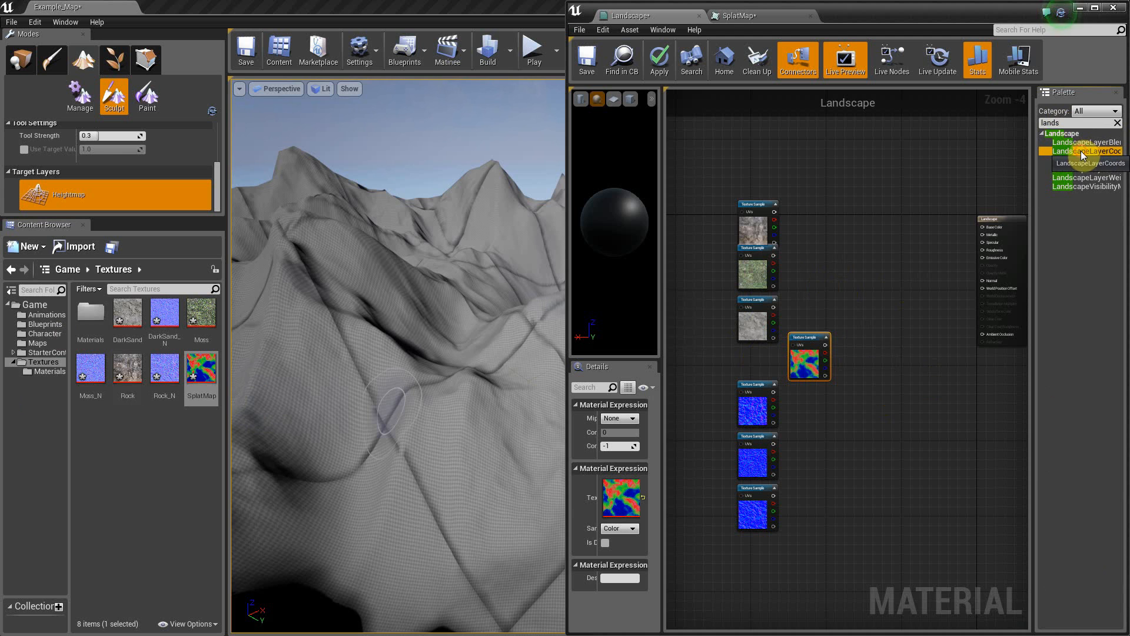
{"action": "left_click_drag", "start_coordinate": [1080, 151], "coordinate": [559, 280]}
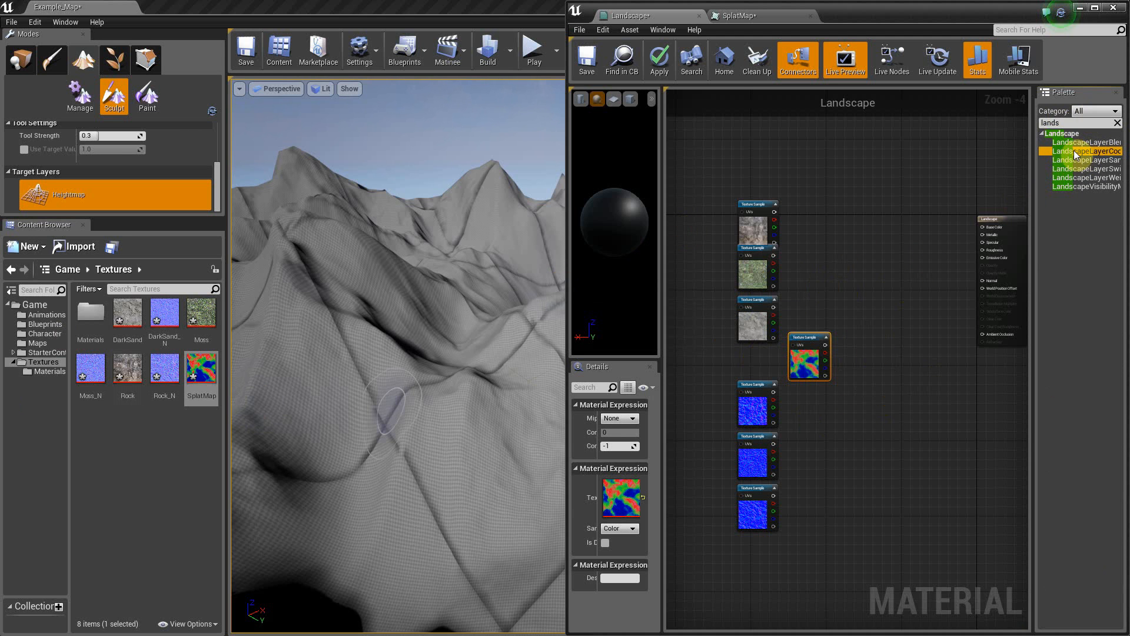
{"action": "left_click_drag", "start_coordinate": [1077, 151], "coordinate": [690, 247]}
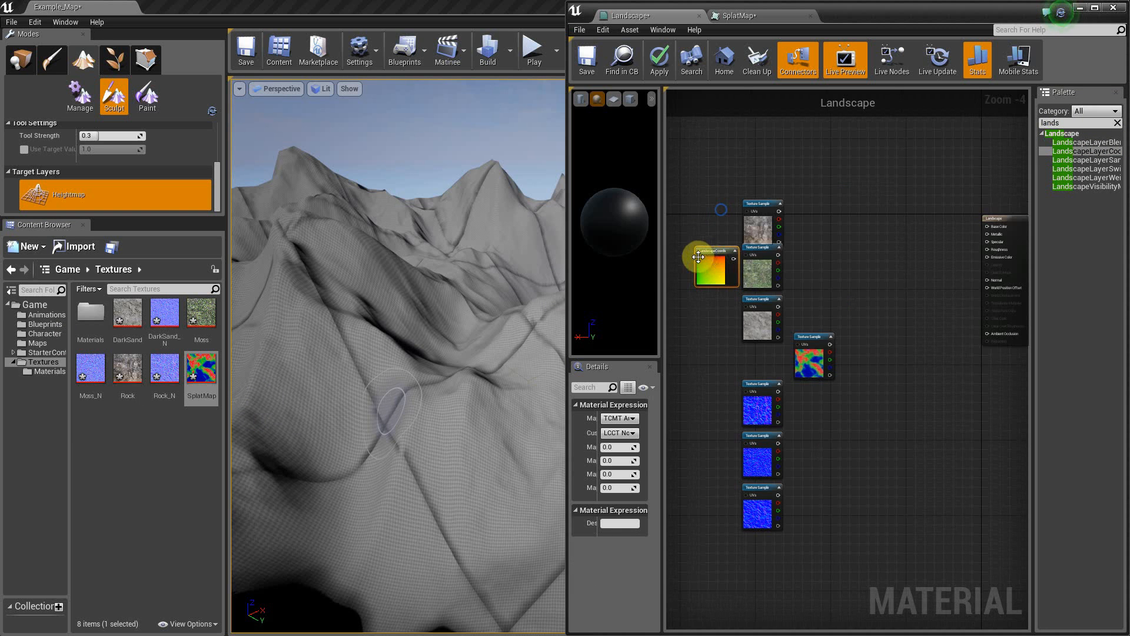
Step: Place the LandscapeCoords node in the sample column between DarkSand and the normal maps, shifting the three normal map samples slightly down
{"action": "left_click_drag", "start_coordinate": [671, 263], "coordinate": [934, 339]}
{"action": "right_click_drag", "start_coordinate": [858, 373], "coordinate": [769, 374]}
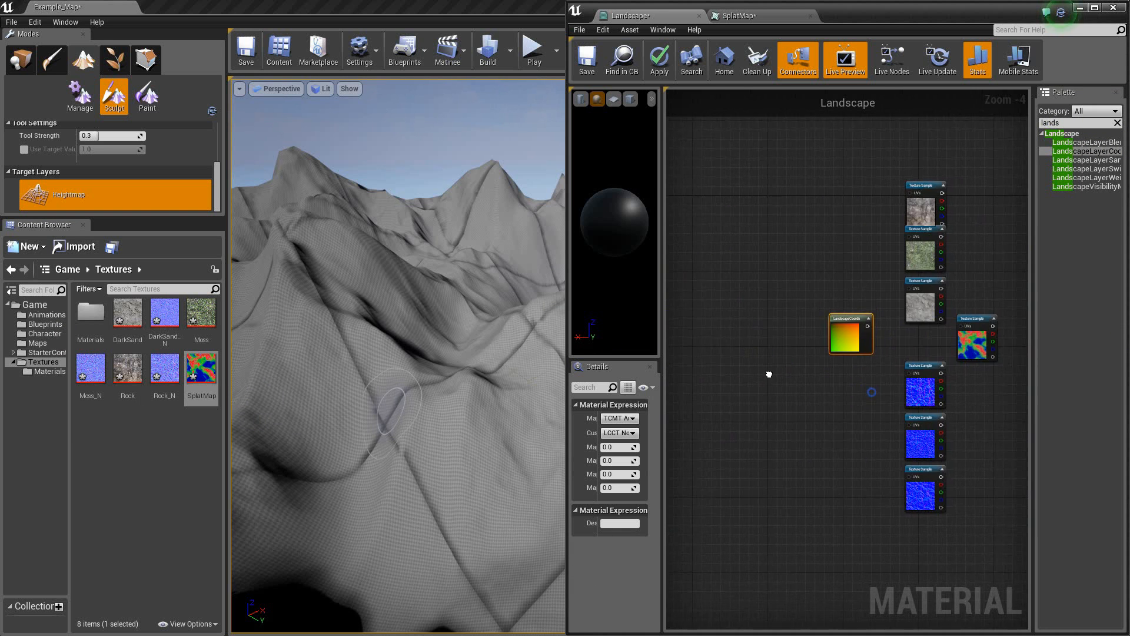
{"action": "right_click_drag", "start_coordinate": [893, 398], "coordinate": [786, 412]}
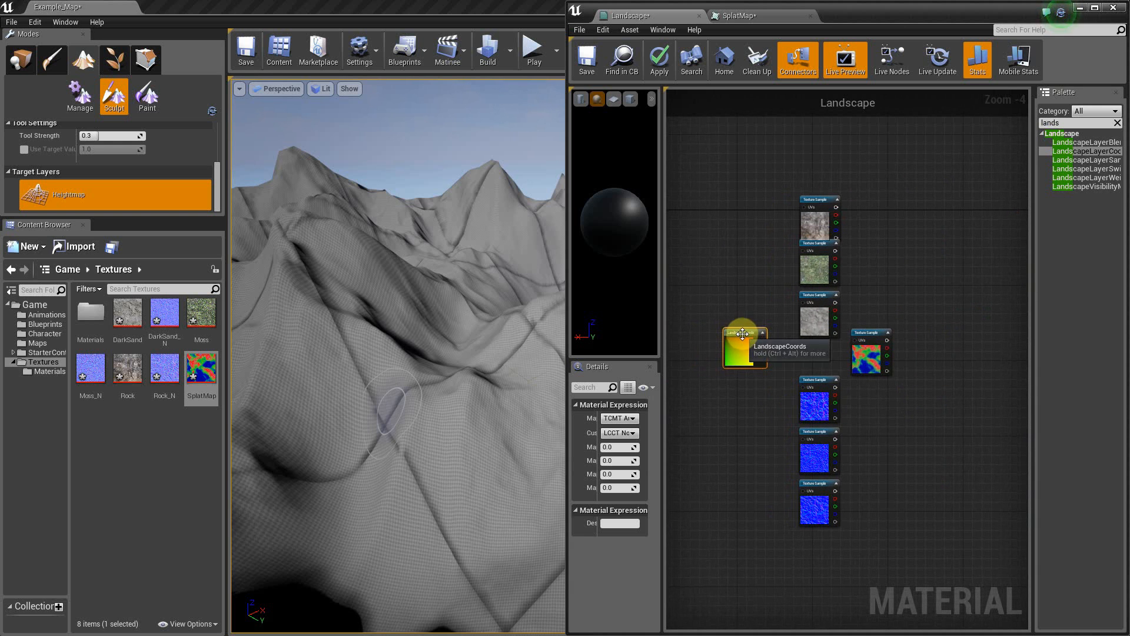
{"action": "left_click_drag", "start_coordinate": [742, 334], "coordinate": [884, 342]}
{"action": "left_click_drag", "start_coordinate": [909, 582], "coordinate": [822, 397]}
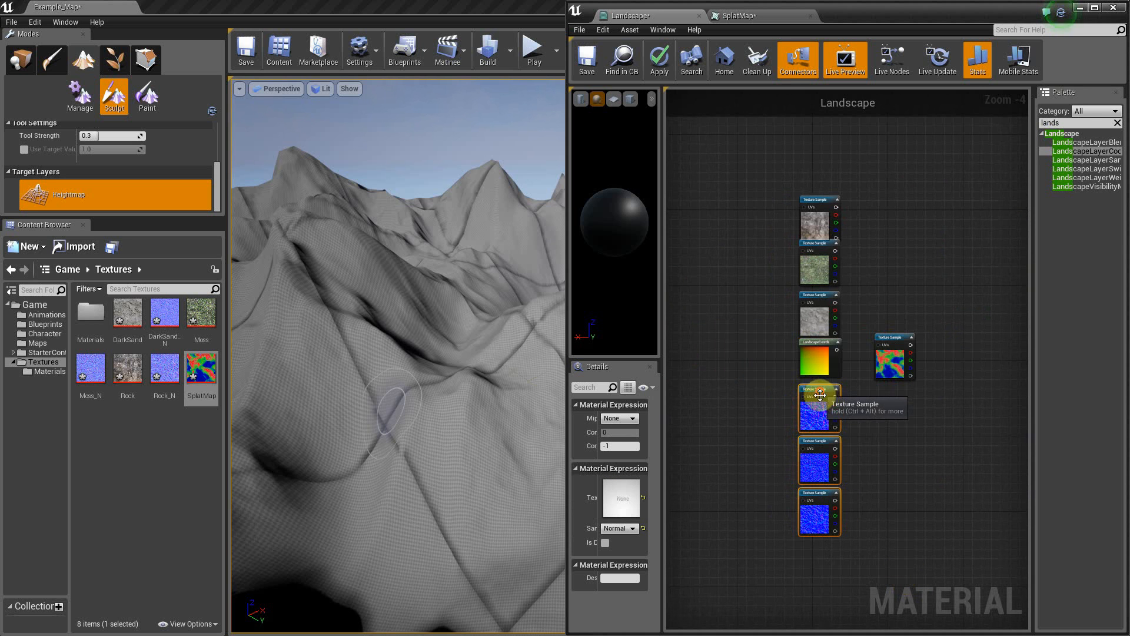
{"action": "right_click_drag", "start_coordinate": [893, 455], "coordinate": [827, 451]}
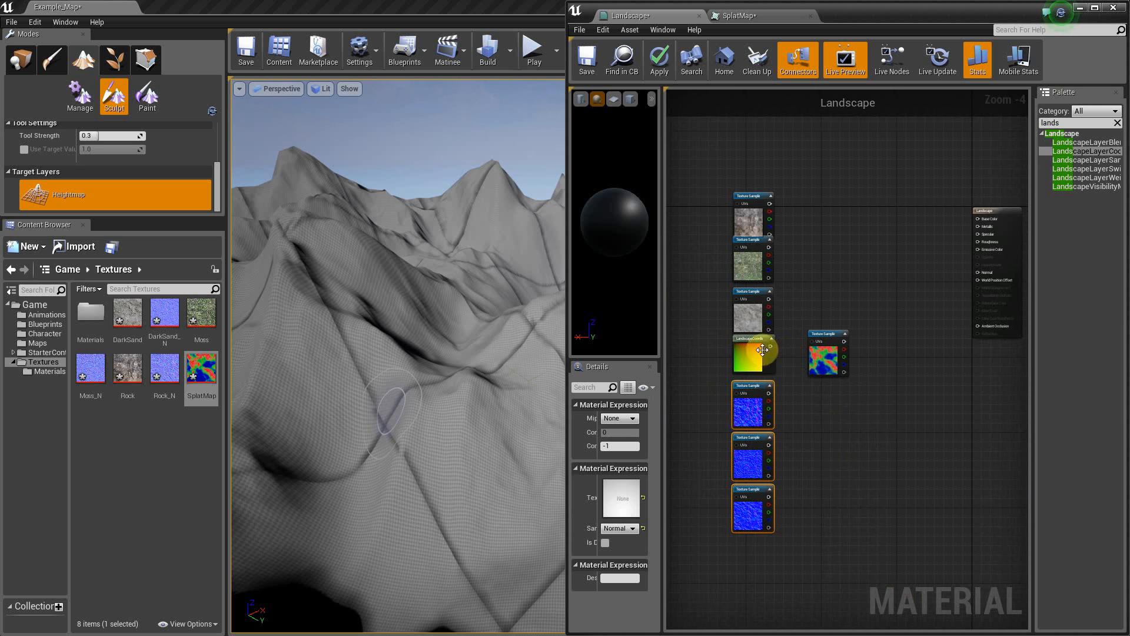
Step: Add a second LandscapeLayerCoords node to the left of the texture column and nudge the SplatMap sample closer to the column
{"action": "left_click_drag", "start_coordinate": [1063, 149], "coordinate": [698, 341]}
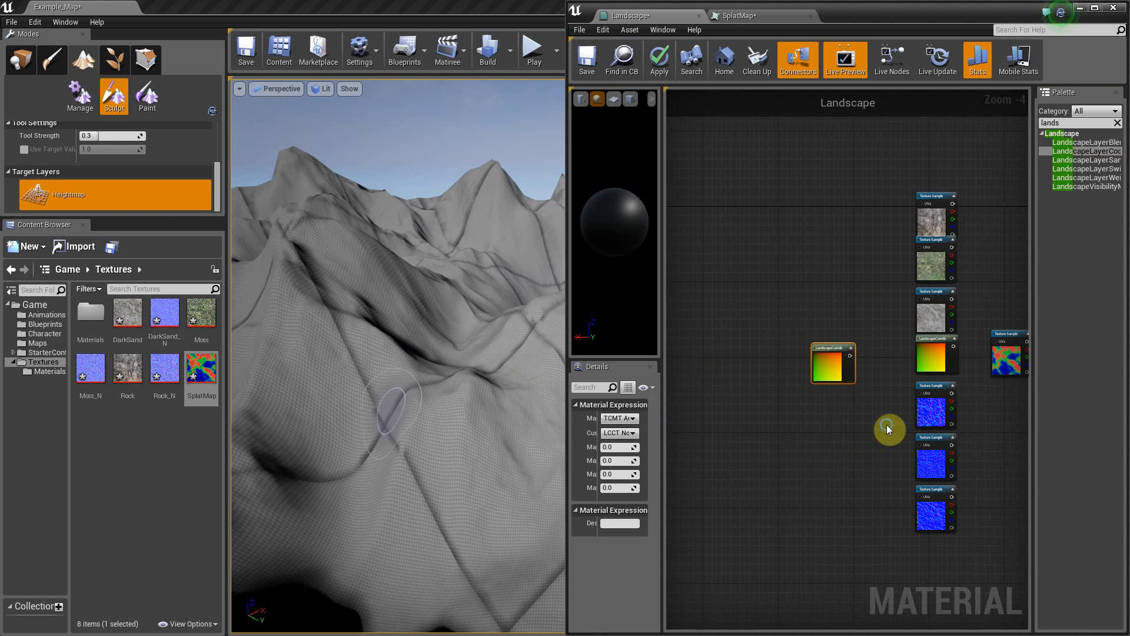
{"action": "right_click_drag", "start_coordinate": [888, 430], "coordinate": [764, 425]}
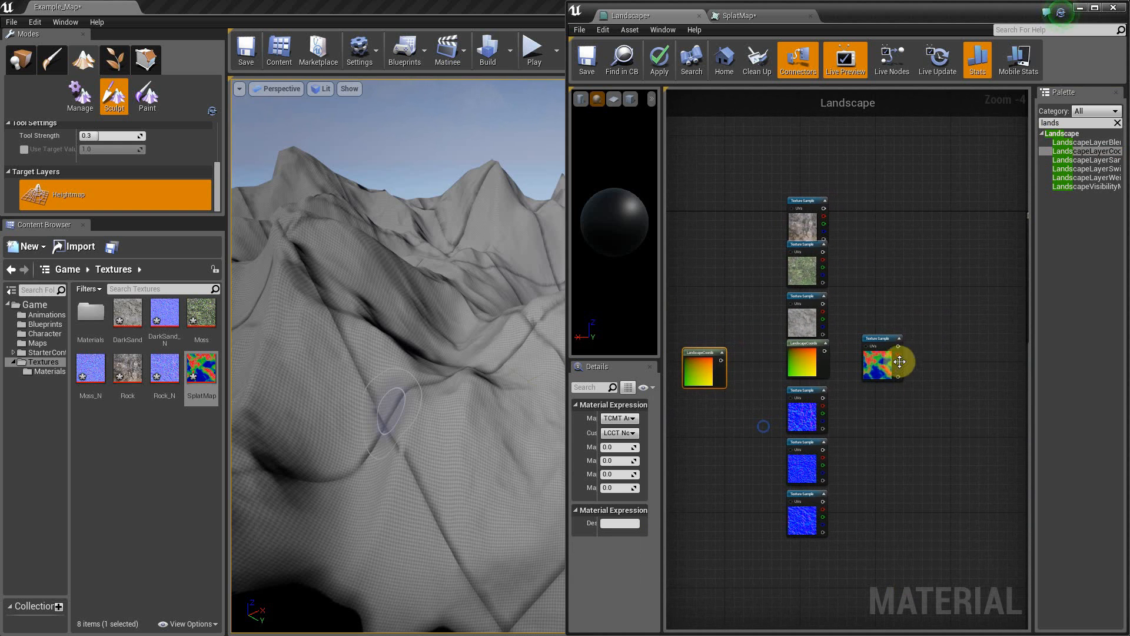
{"action": "left_click_drag", "start_coordinate": [884, 338], "coordinate": [879, 342]}
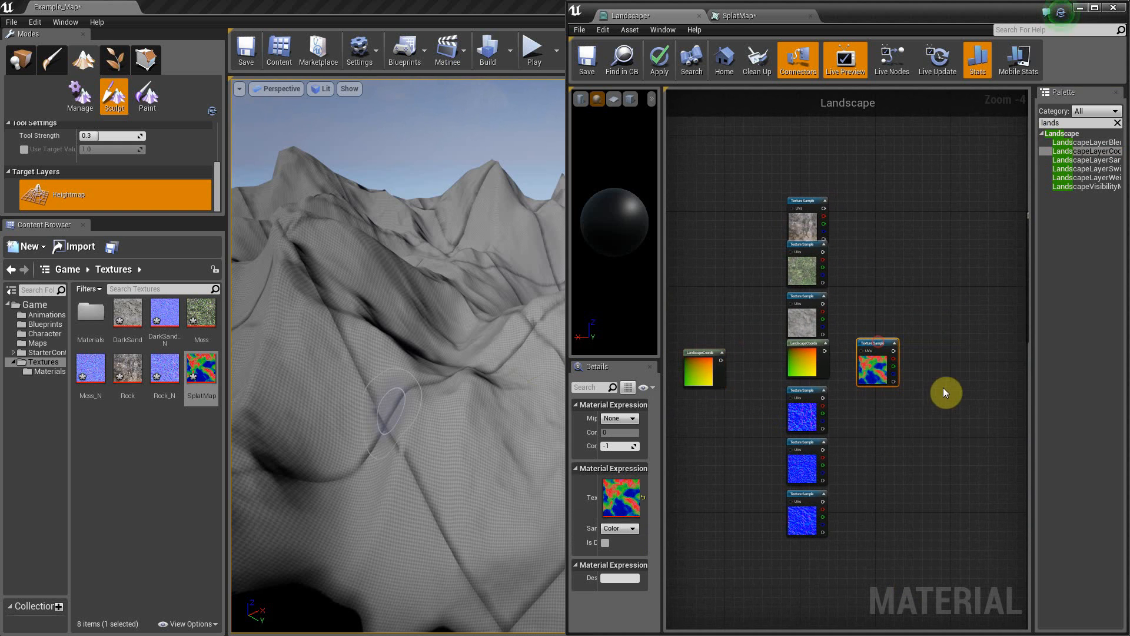
Step: Move the Landscape material output node lower and closer to the texture samples
{"action": "right_click_drag", "start_coordinate": [943, 388], "coordinate": [918, 387]}
{"action": "scroll", "coordinate": [924, 359], "scroll_direction": "down", "scroll_amount": 1}
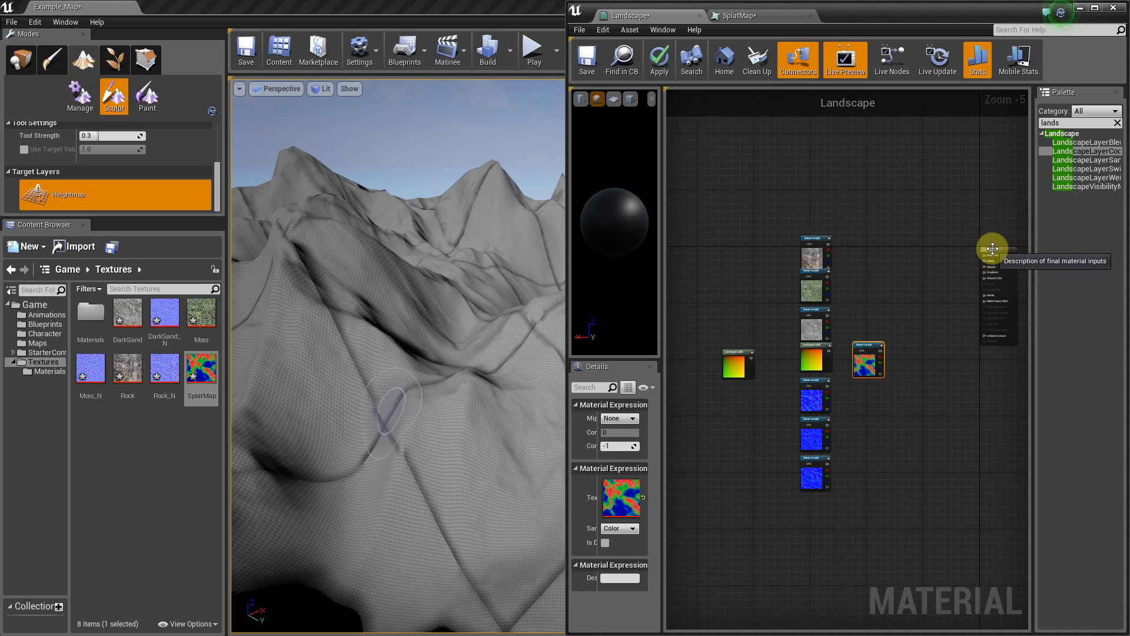
{"action": "left_click_drag", "start_coordinate": [992, 248], "coordinate": [952, 328]}
{"action": "scroll", "coordinate": [952, 325], "scroll_direction": "up", "scroll_amount": 1}
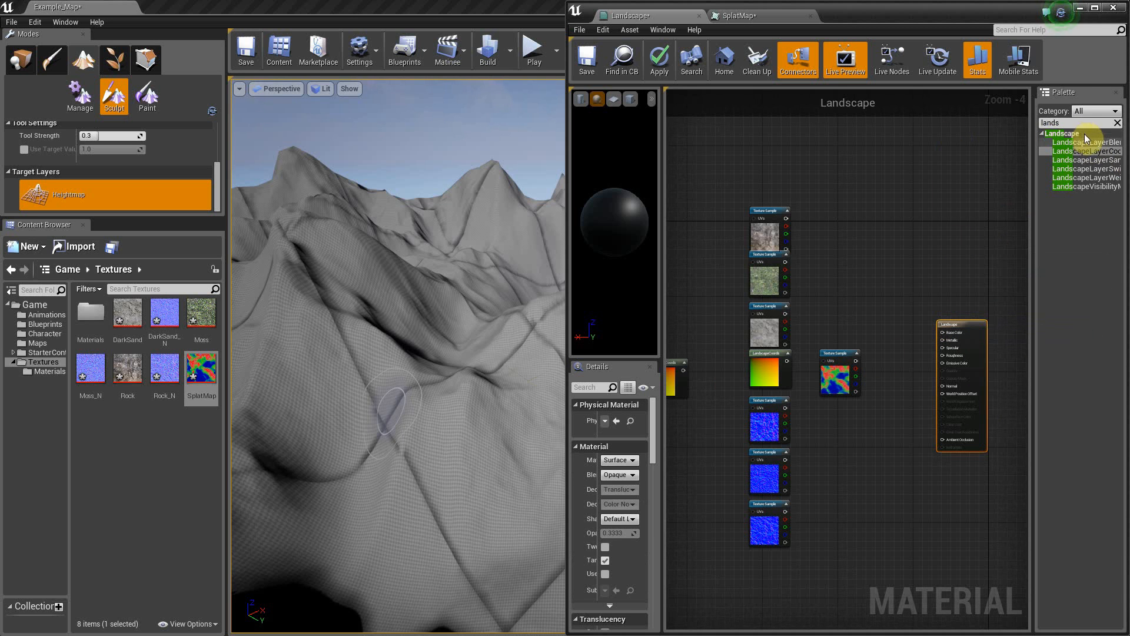
Step: Add a LandscapeLayerBlend node above the SplatMap sample, to the right of the color texture samples
{"action": "left_click", "coordinate": [1101, 142]}
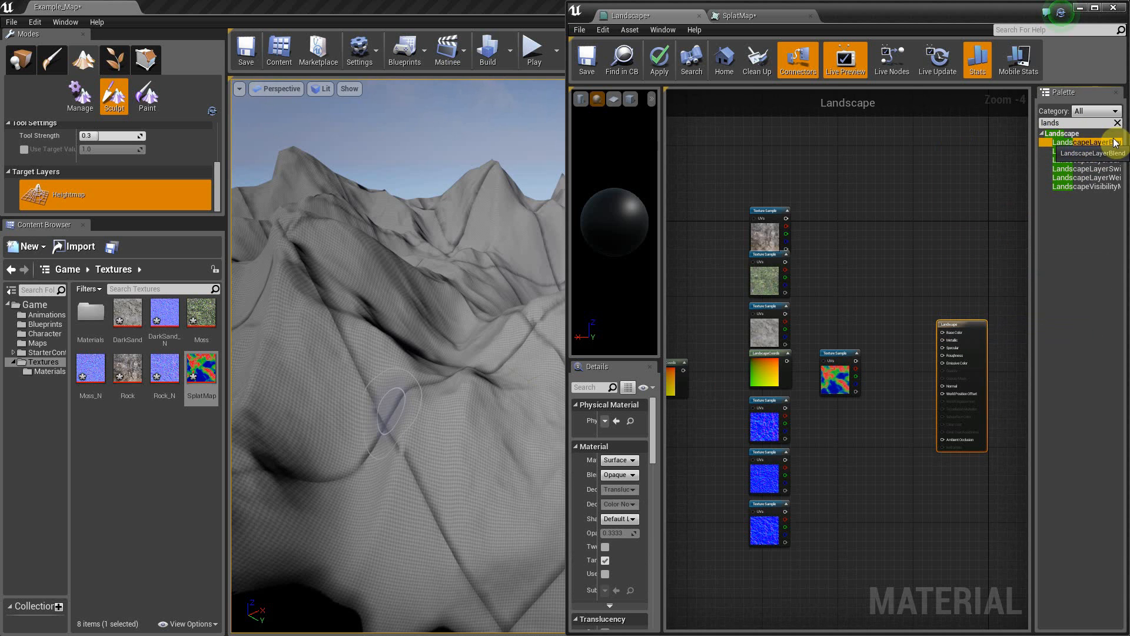
{"action": "left_click_drag", "start_coordinate": [1045, 158], "coordinate": [854, 268]}
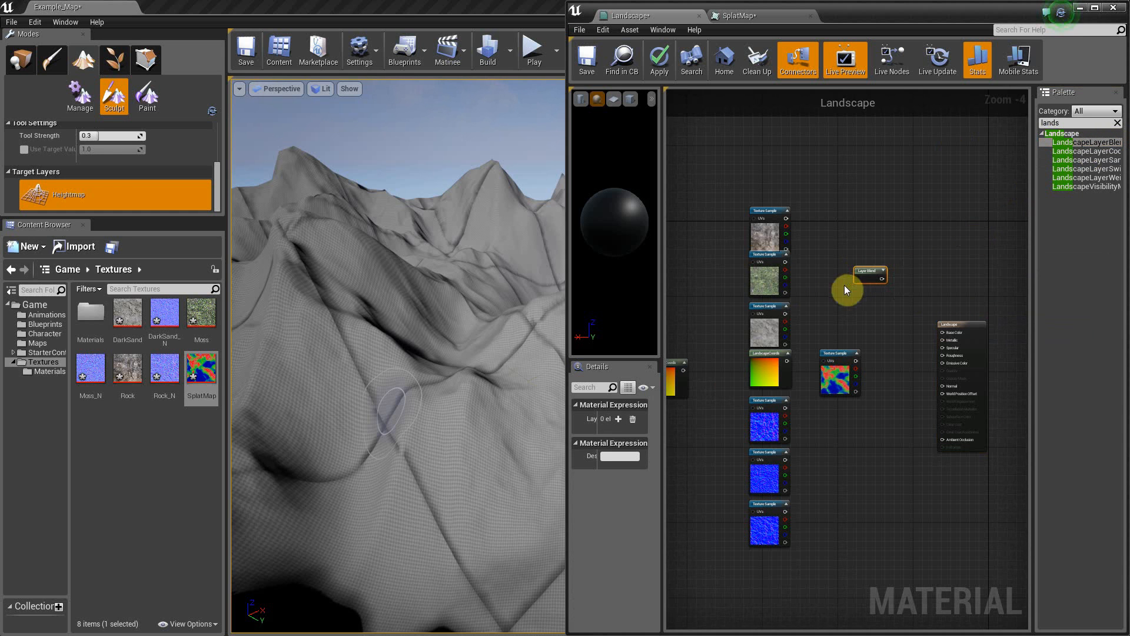
{"action": "left_click_drag", "start_coordinate": [866, 271], "coordinate": [863, 272]}
Step: Set the mapping scale of the leftmost LandscapeCoords node to 20
{"action": "right_click_drag", "start_coordinate": [707, 381], "coordinate": [744, 391]}
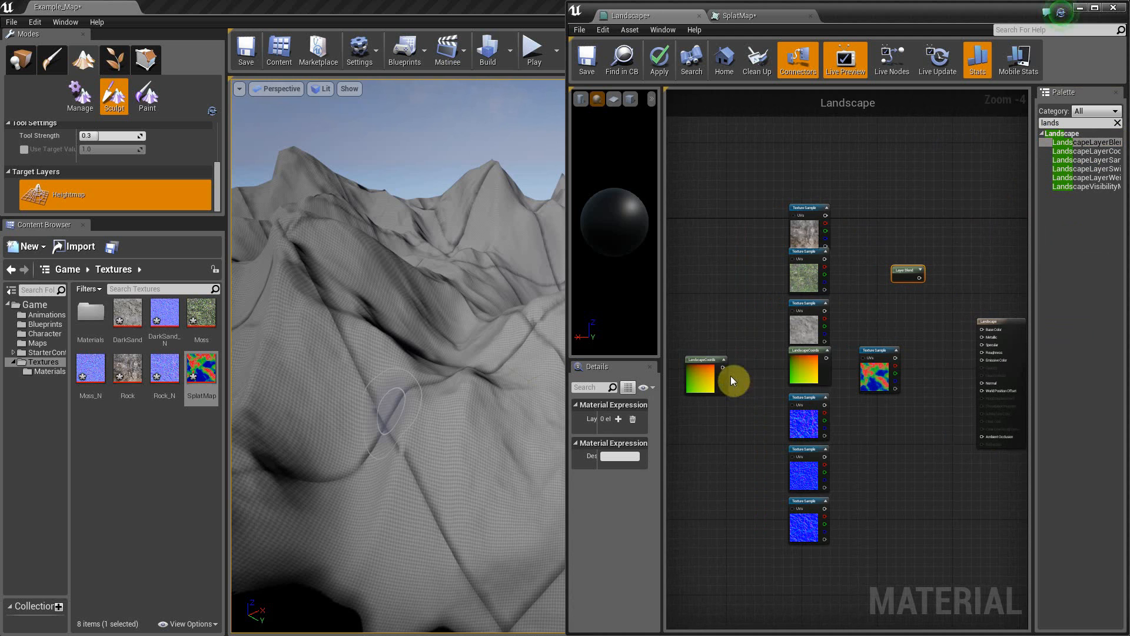
{"action": "left_click", "coordinate": [699, 361]}
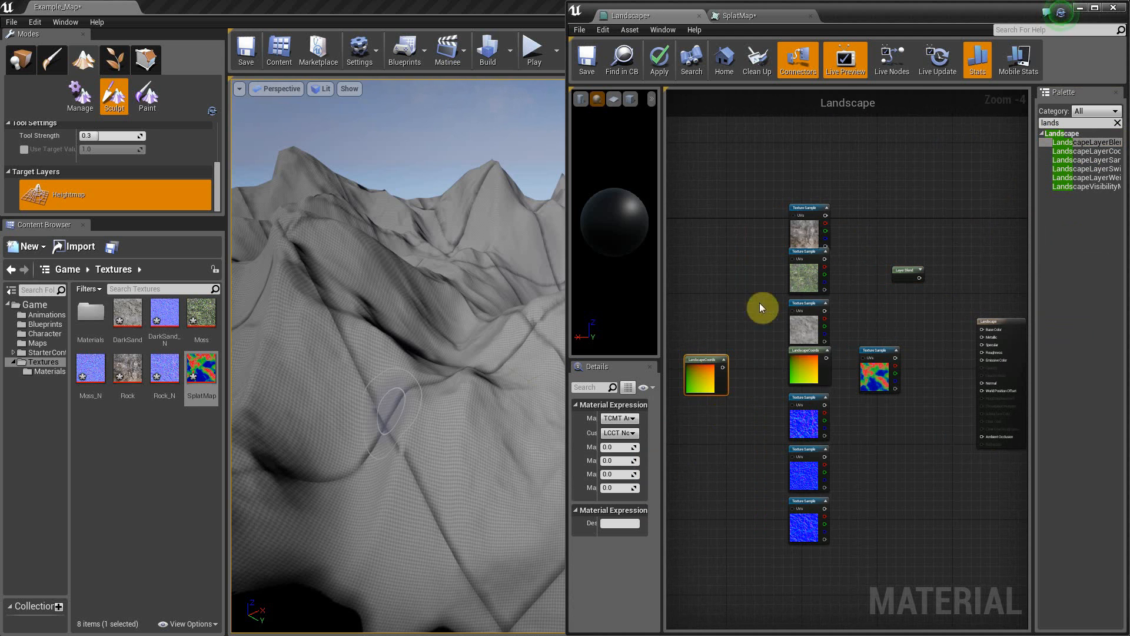
{"action": "left_click", "coordinate": [600, 441]}
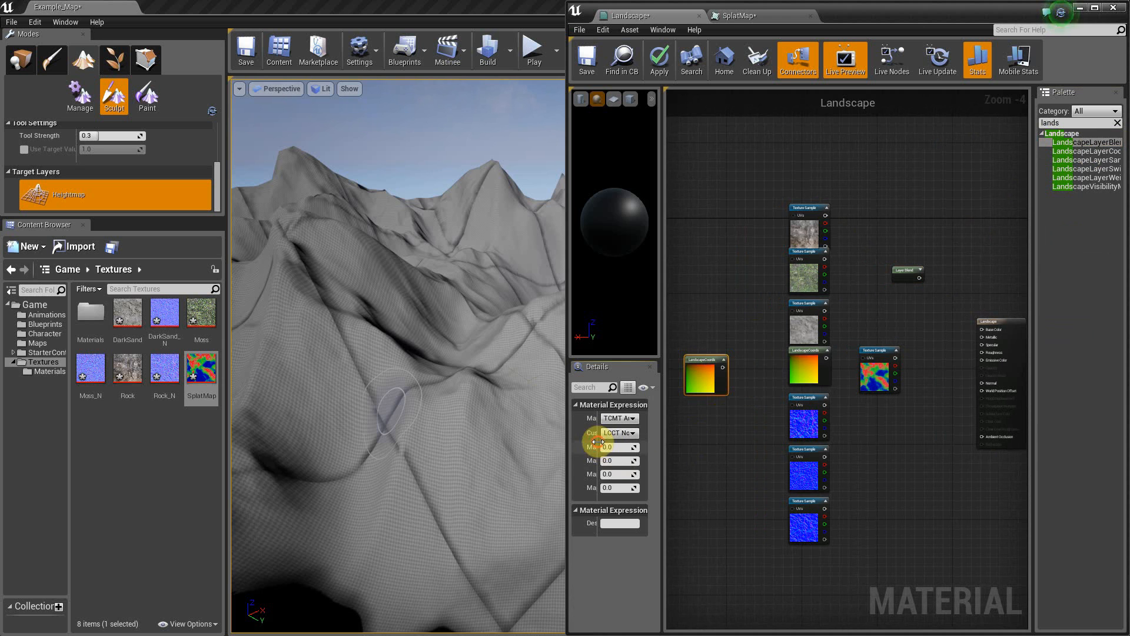
{"action": "mouse_move", "coordinate": [597, 441]}
{"action": "left_mouse_down"}
{"action": "mouse_move", "coordinate": [637, 443]}
{"action": "mouse_move", "coordinate": [605, 446]}
{"action": "left_mouse_up"}
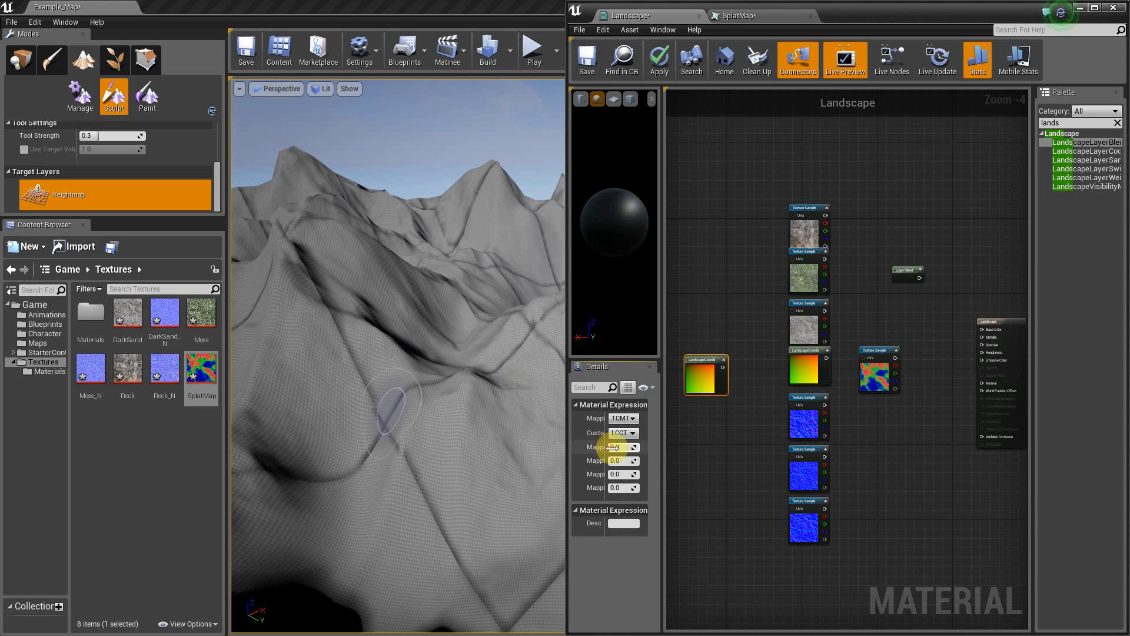
{"action": "left_click", "coordinate": [612, 447]}
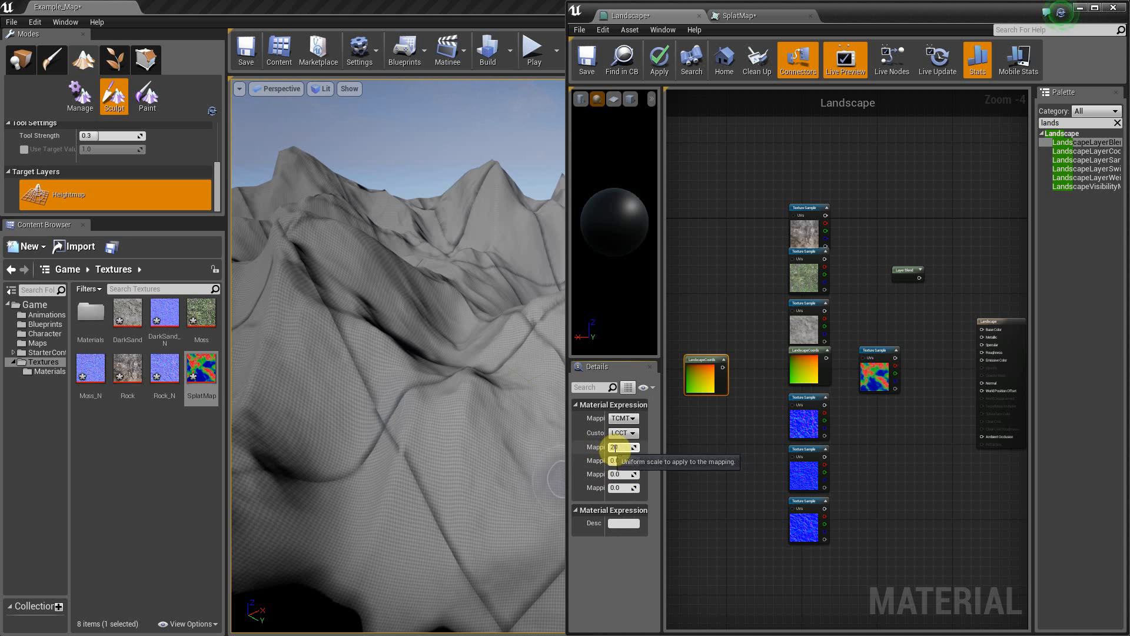
{"action": "key", "text": "Return"}
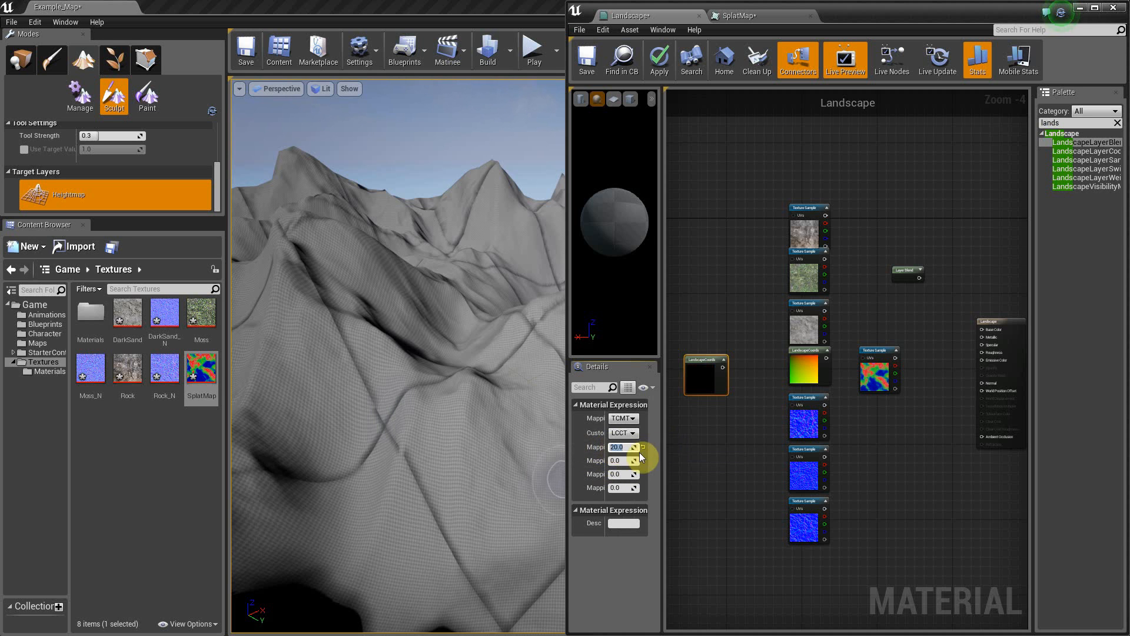
Step: Connect the leftmost LandscapeCoords output to the UVs of the Rock, Moss and DarkSand color samples
{"action": "left_click", "coordinate": [703, 367]}
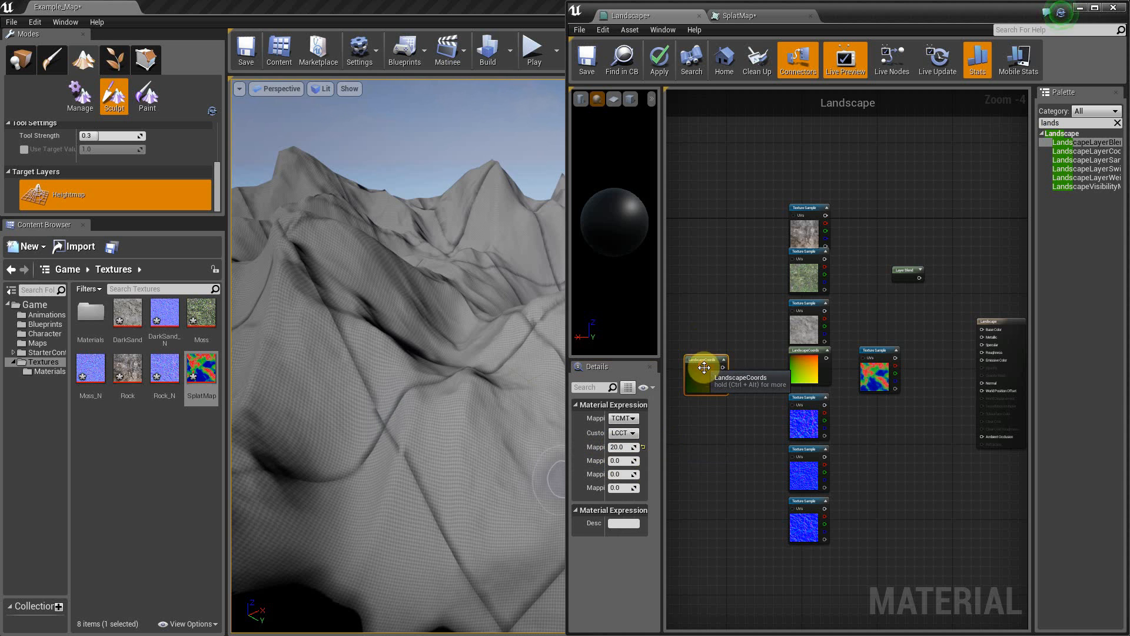
{"action": "left_click_drag", "start_coordinate": [726, 369], "coordinate": [796, 216]}
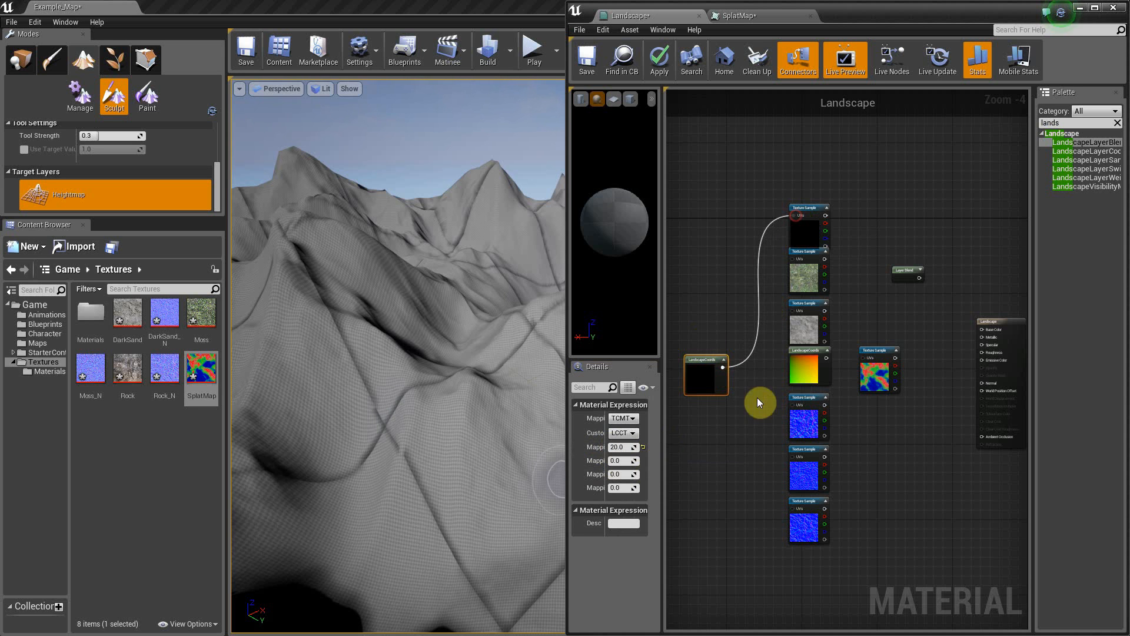
{"action": "left_click_drag", "start_coordinate": [723, 368], "coordinate": [792, 258]}
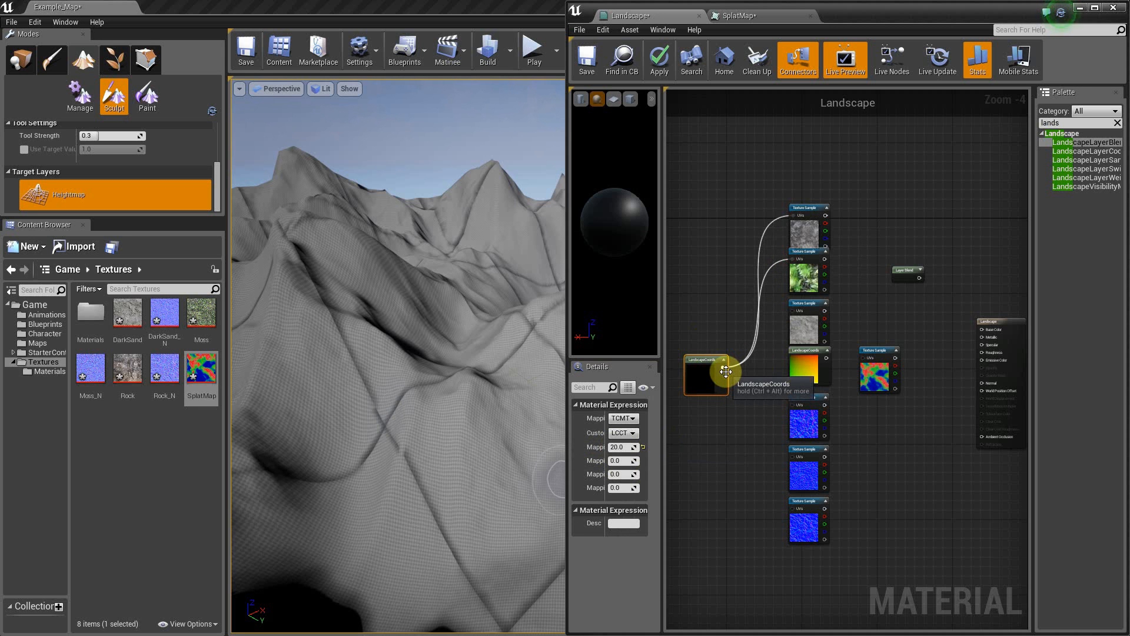
{"action": "left_click_drag", "start_coordinate": [723, 369], "coordinate": [796, 310]}
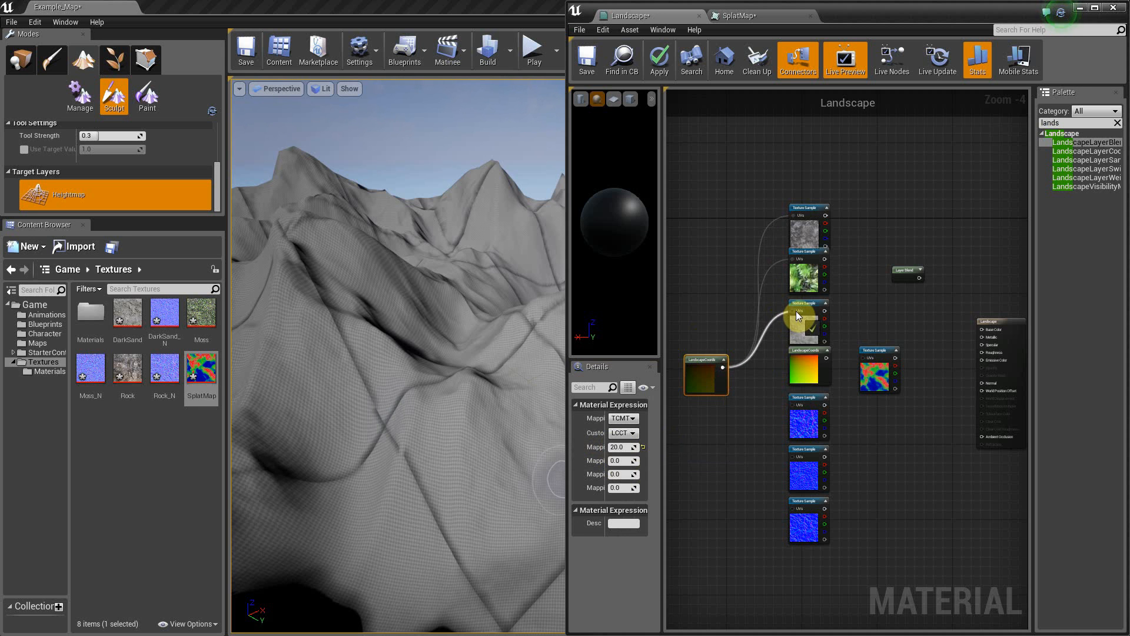
Step: Connect the leftmost LandscapeCoords output to the UVs of the three normal map samples
{"action": "scroll", "coordinate": [768, 417], "scroll_direction": "up", "scroll_amount": 1}
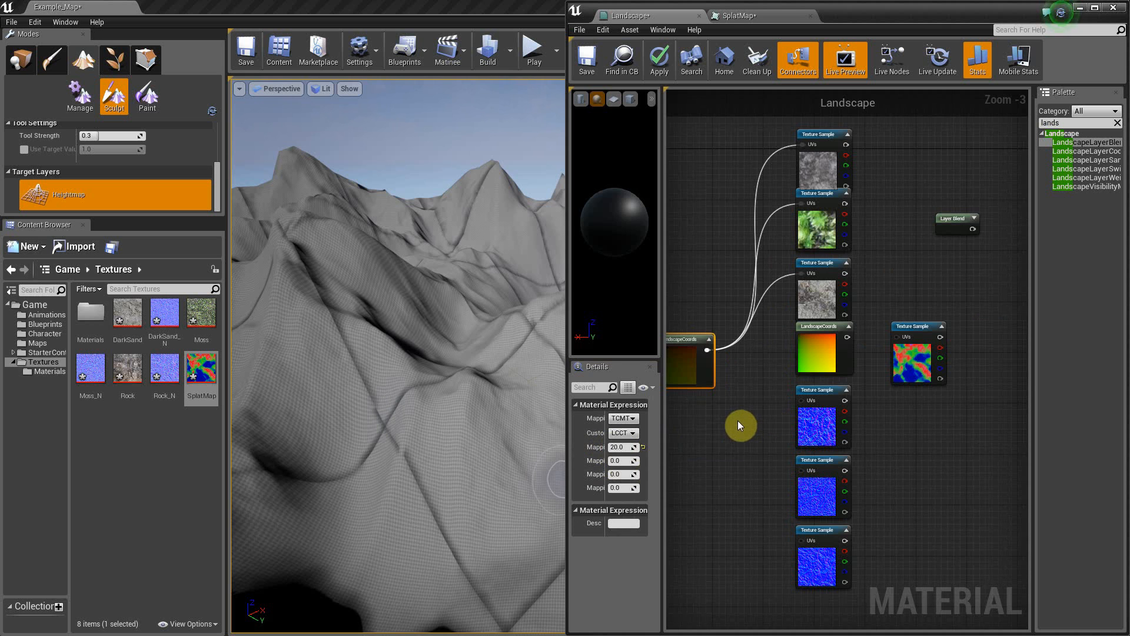
{"action": "scroll", "coordinate": [754, 416], "scroll_direction": "up", "scroll_amount": 1}
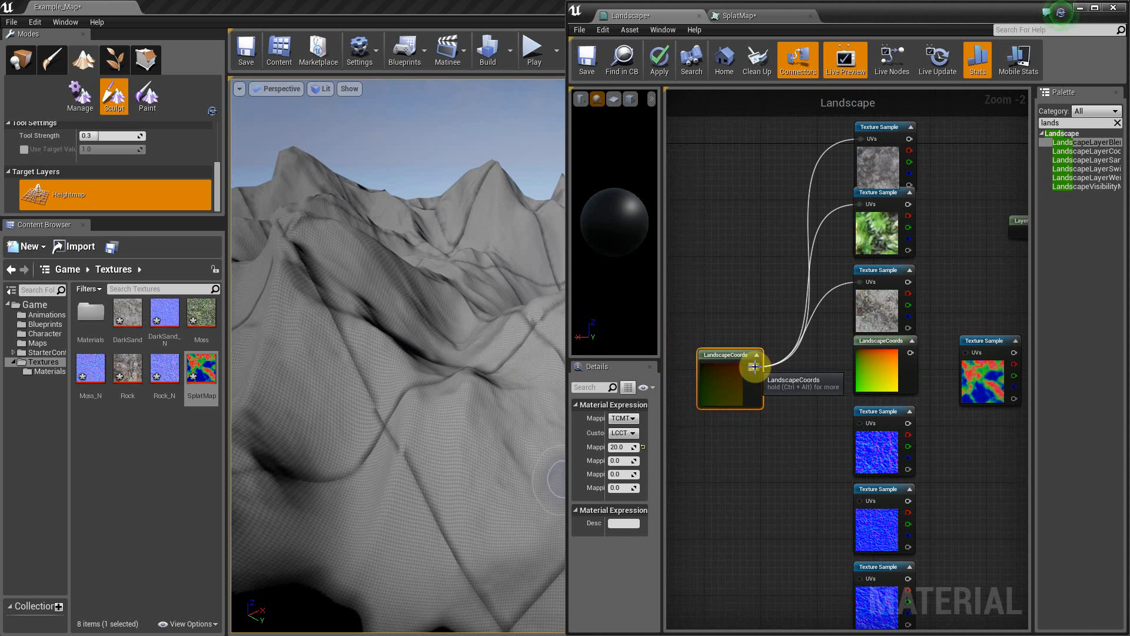
{"action": "left_click_drag", "start_coordinate": [754, 367], "coordinate": [859, 424]}
{"action": "left_click_drag", "start_coordinate": [754, 366], "coordinate": [857, 501]}
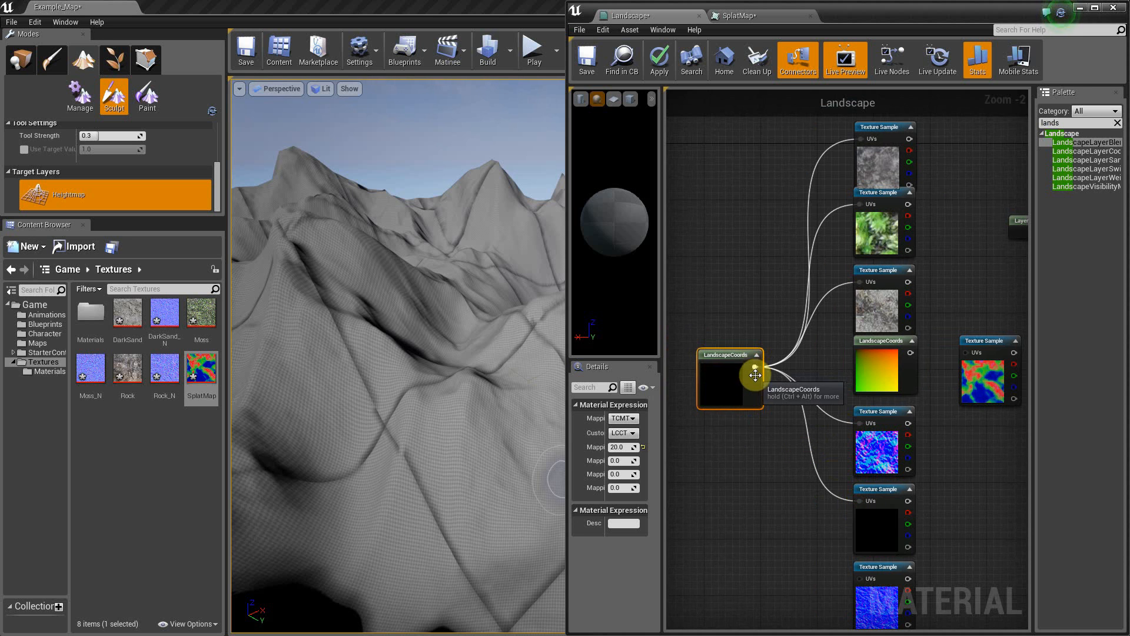
{"action": "left_click_drag", "start_coordinate": [754, 366], "coordinate": [862, 580]}
Step: Set the mapping scale of the LandscapeCoords node inside the texture column to 1009
{"action": "right_click_drag", "start_coordinate": [777, 577], "coordinate": [757, 540]}
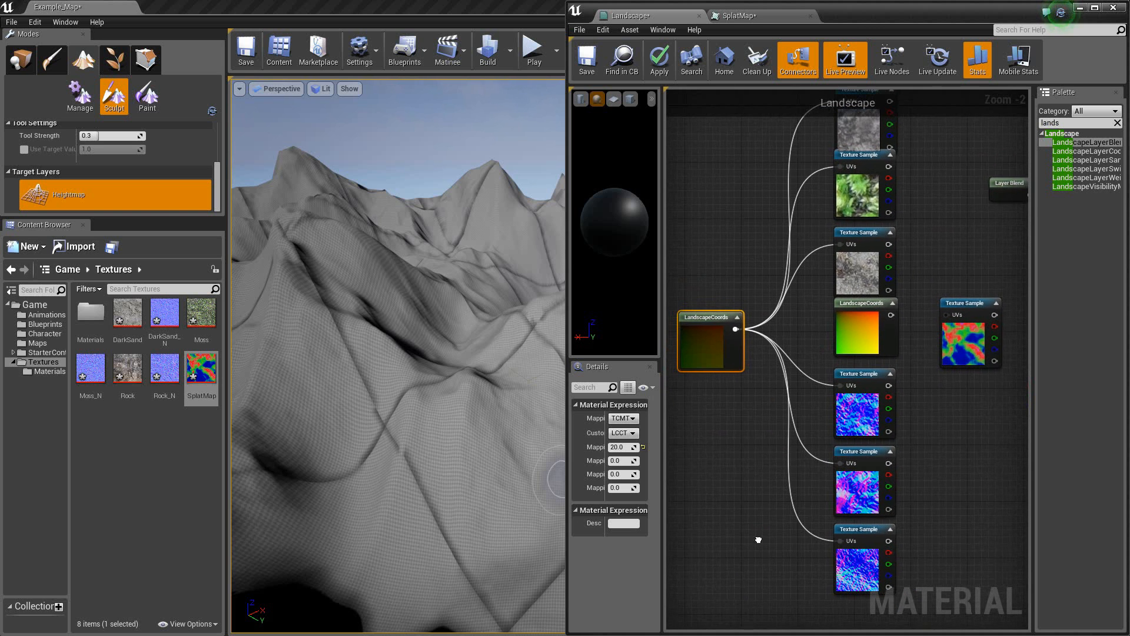
{"action": "right_click_drag", "start_coordinate": [803, 347], "coordinate": [720, 402]}
{"action": "left_click", "coordinate": [755, 402]}
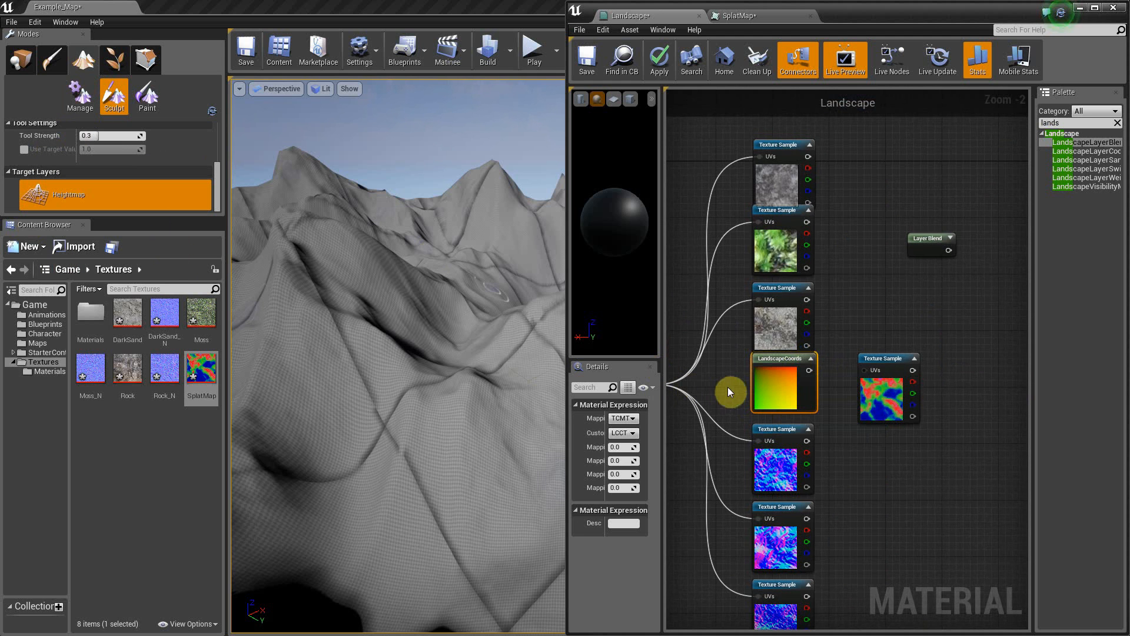
{"action": "left_click", "coordinate": [614, 447]}
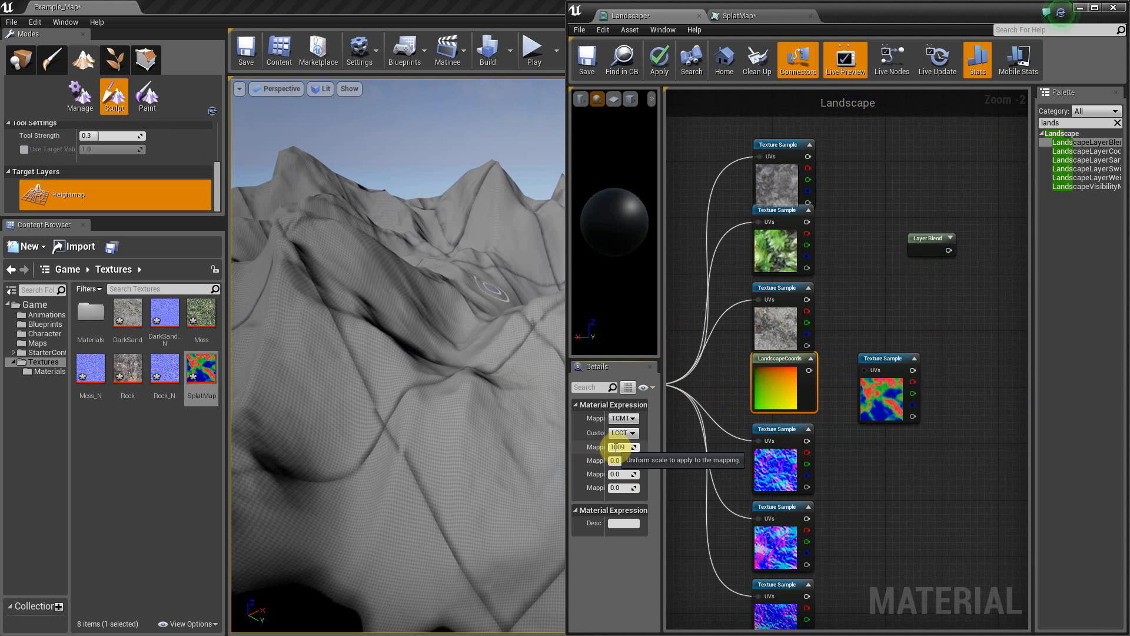
{"action": "type", "text": "1009"}
{"action": "key", "text": "Return"}
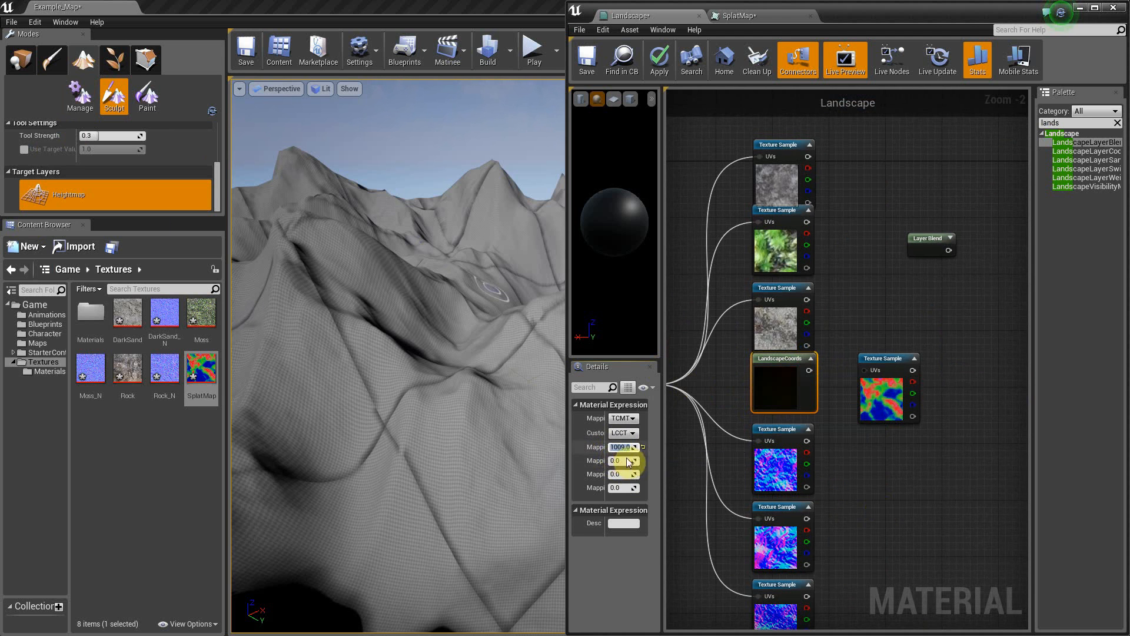
Step: Connect the LandscapeCoords node in the texture column to the SplatMap sample's UVs and move that coordinates node slightly down
{"action": "left_click_drag", "start_coordinate": [808, 370], "coordinate": [864, 372]}
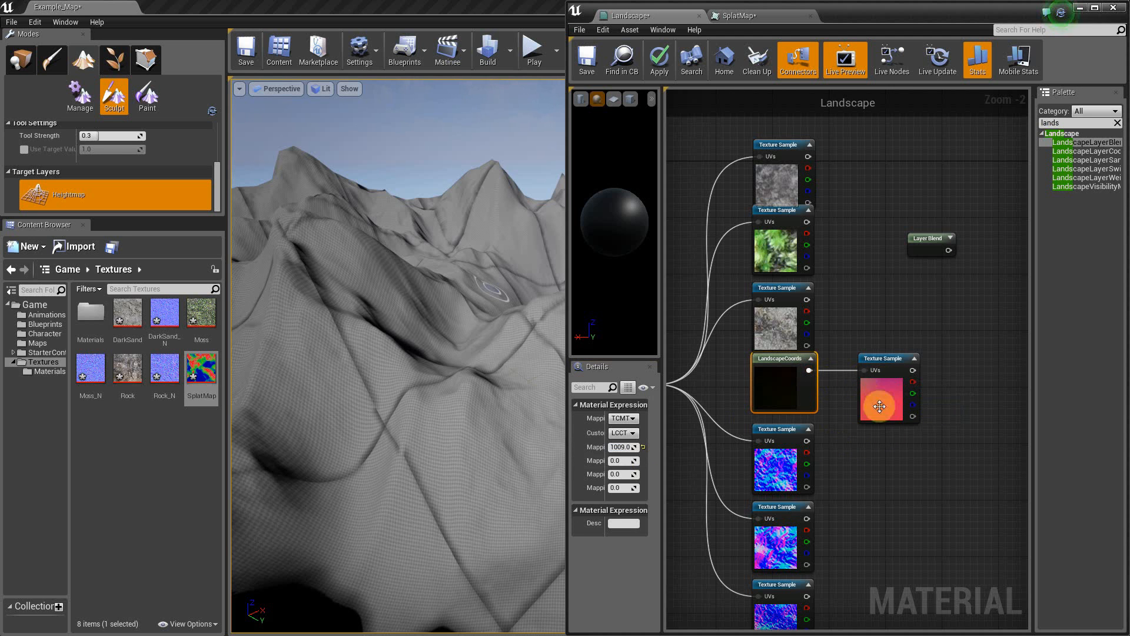
{"action": "left_click_drag", "start_coordinate": [791, 364], "coordinate": [787, 366]}
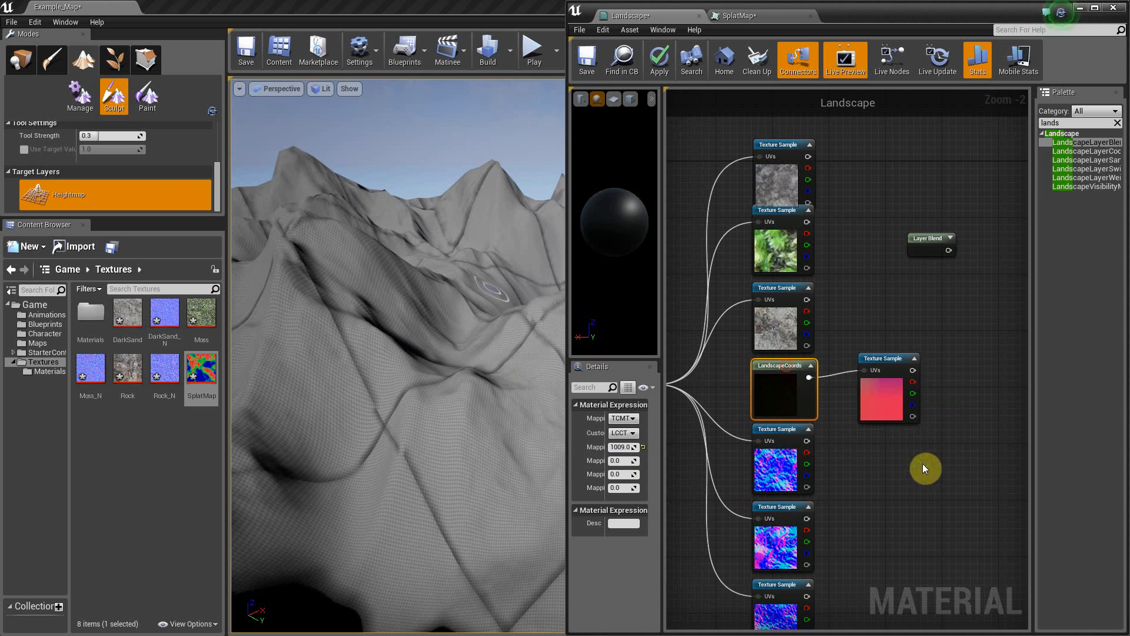
{"action": "right_click_drag", "start_coordinate": [919, 472], "coordinate": [874, 497]}
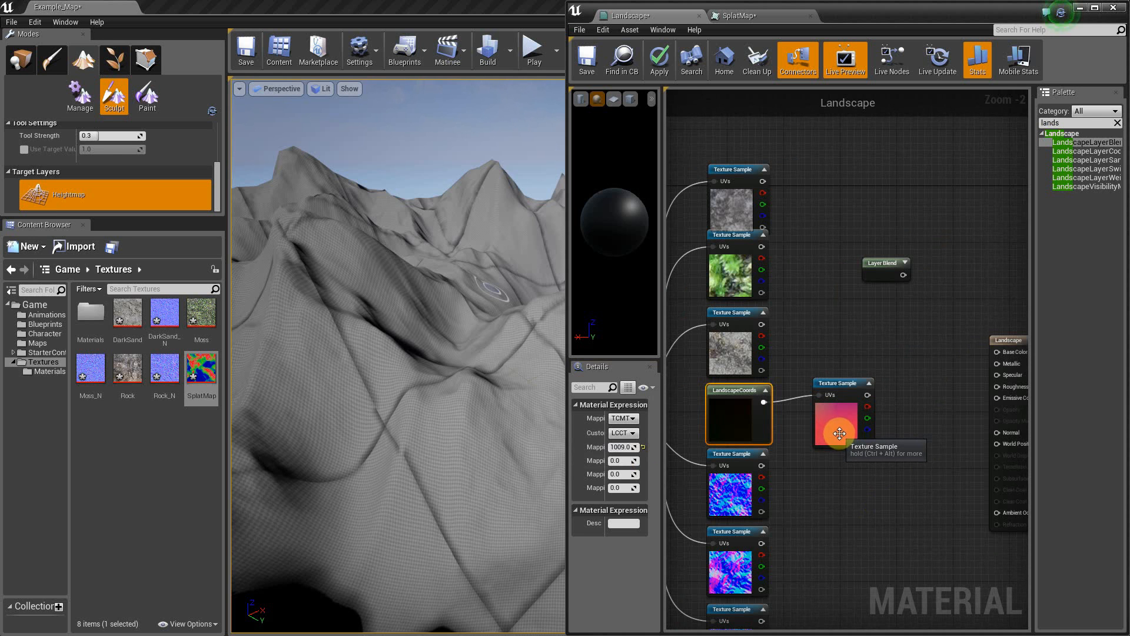
Step: Line up the SplatMap texture sample with the LandscapeCoords node feeding it, and check the settings of the leftmost LandscapeCoords node
{"action": "right_click_drag", "start_coordinate": [930, 481], "coordinate": [899, 492]}
{"action": "left_click_drag", "start_coordinate": [807, 395], "coordinate": [809, 403]}
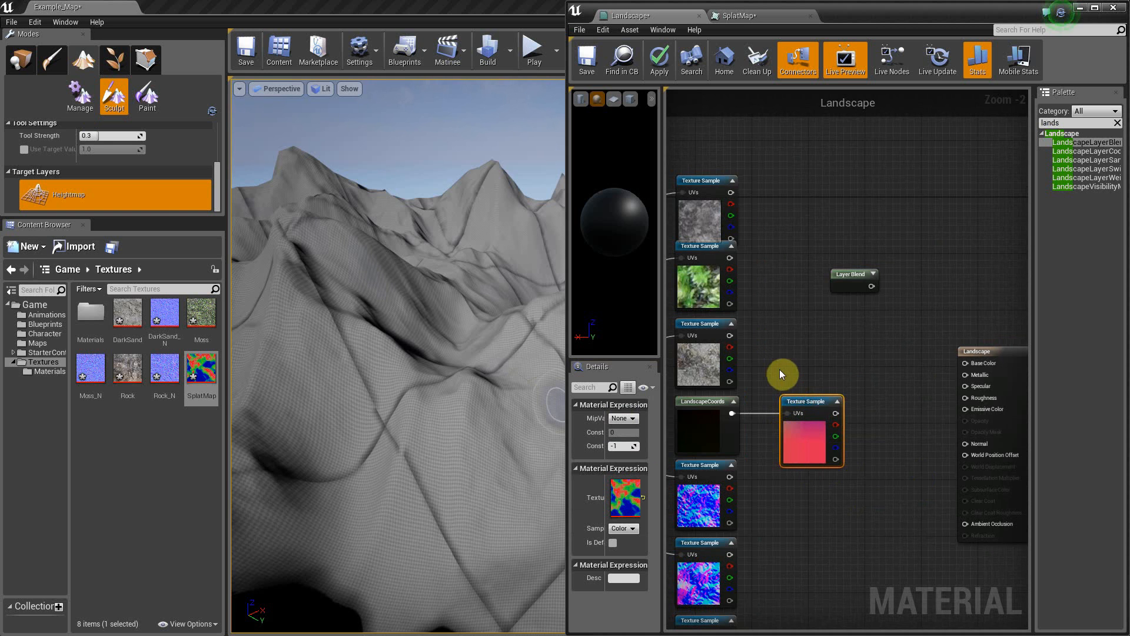
{"action": "right_click_drag", "start_coordinate": [779, 370], "coordinate": [822, 364]}
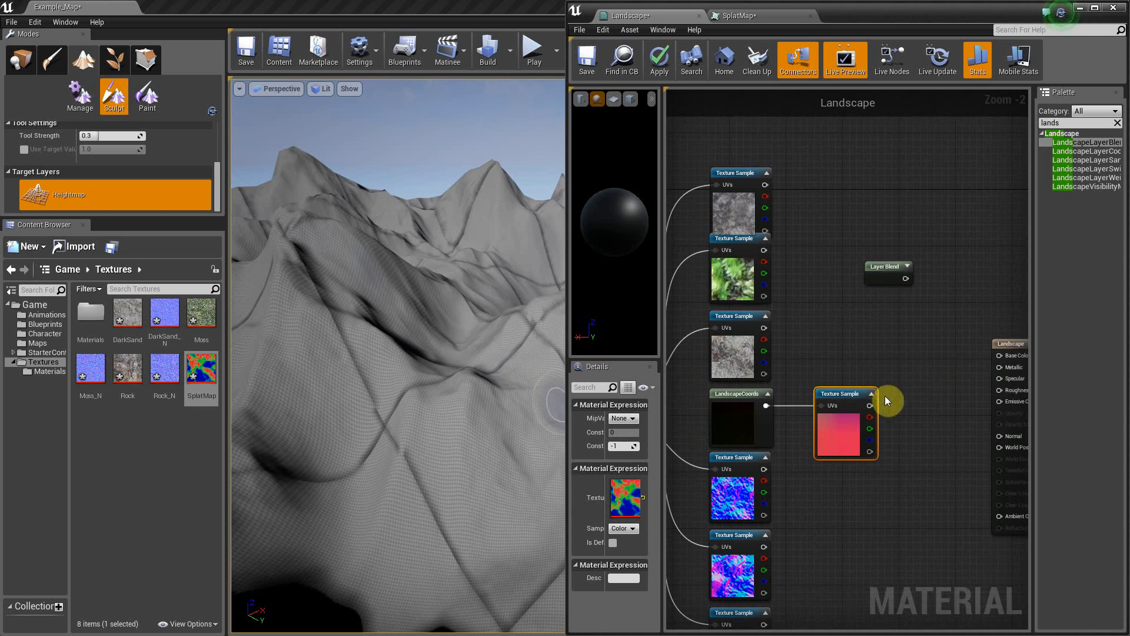
{"action": "right_click_drag", "start_coordinate": [888, 401], "coordinate": [960, 307]}
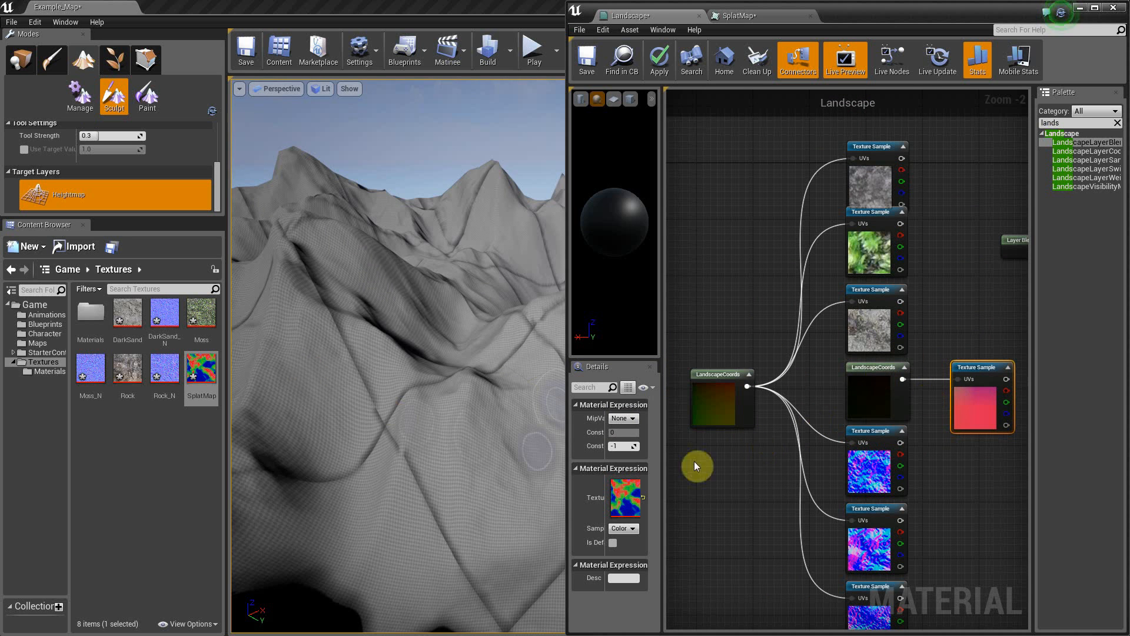
{"action": "left_click", "coordinate": [706, 409]}
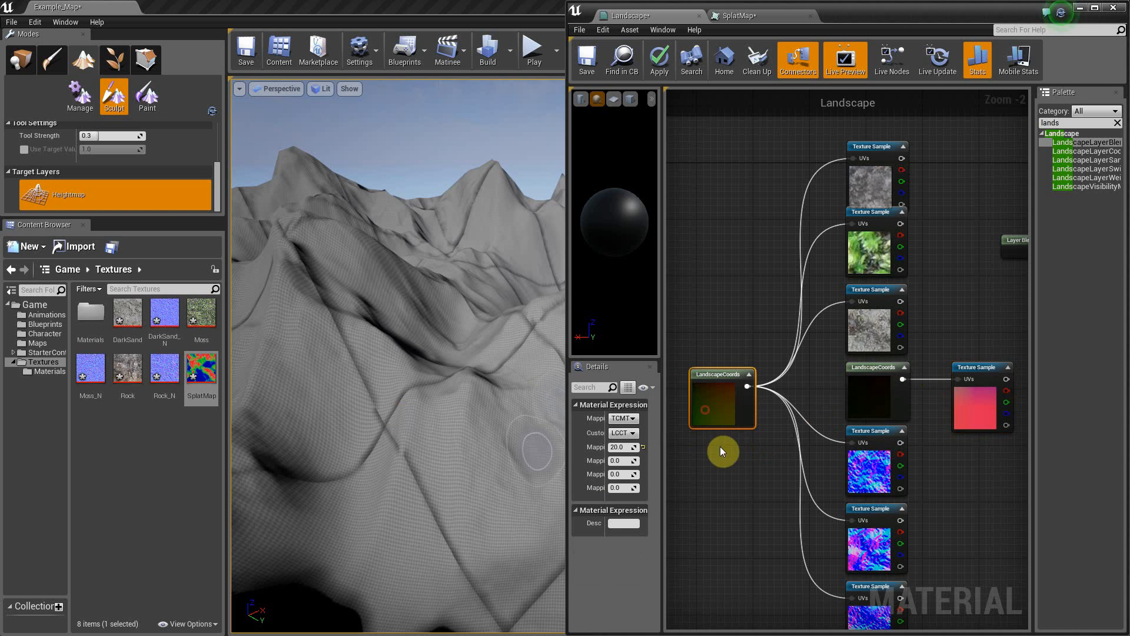
{"action": "right_click_drag", "start_coordinate": [956, 483], "coordinate": [799, 532]}
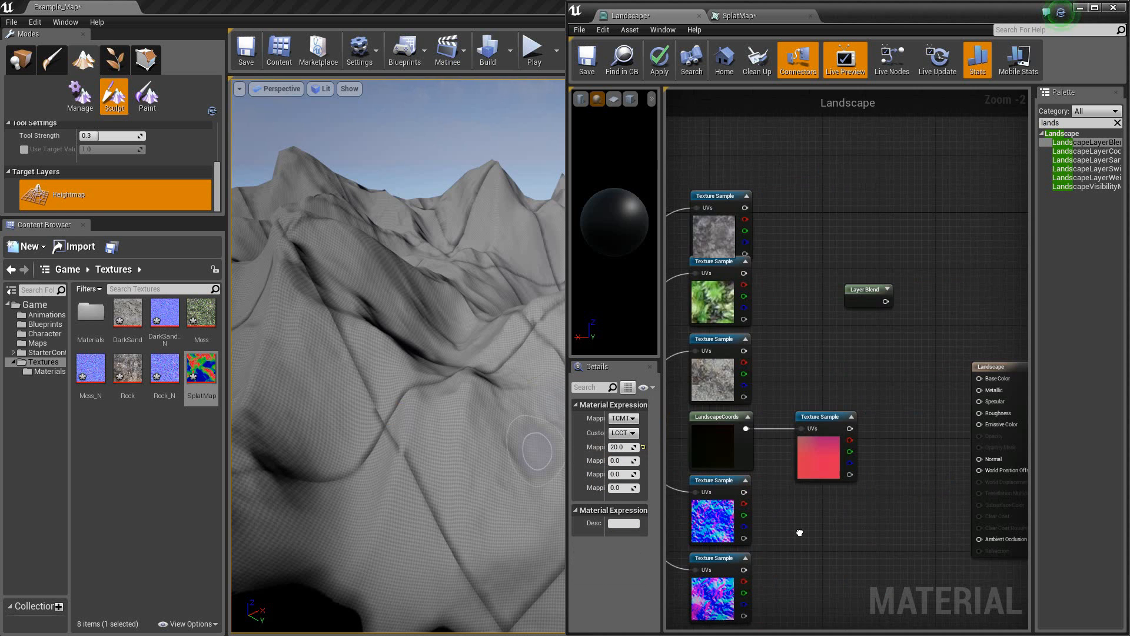
{"action": "mouse_move", "coordinate": [908, 477]}
{"action": "right_mouse_down"}
{"action": "mouse_move", "coordinate": [858, 505]}
{"action": "mouse_move", "coordinate": [903, 497]}
{"action": "mouse_move", "coordinate": [913, 475]}
{"action": "right_mouse_up"}
Step: Widen the material editor window and add three layers to the Layer Blend node
{"action": "left_click", "coordinate": [884, 293]}
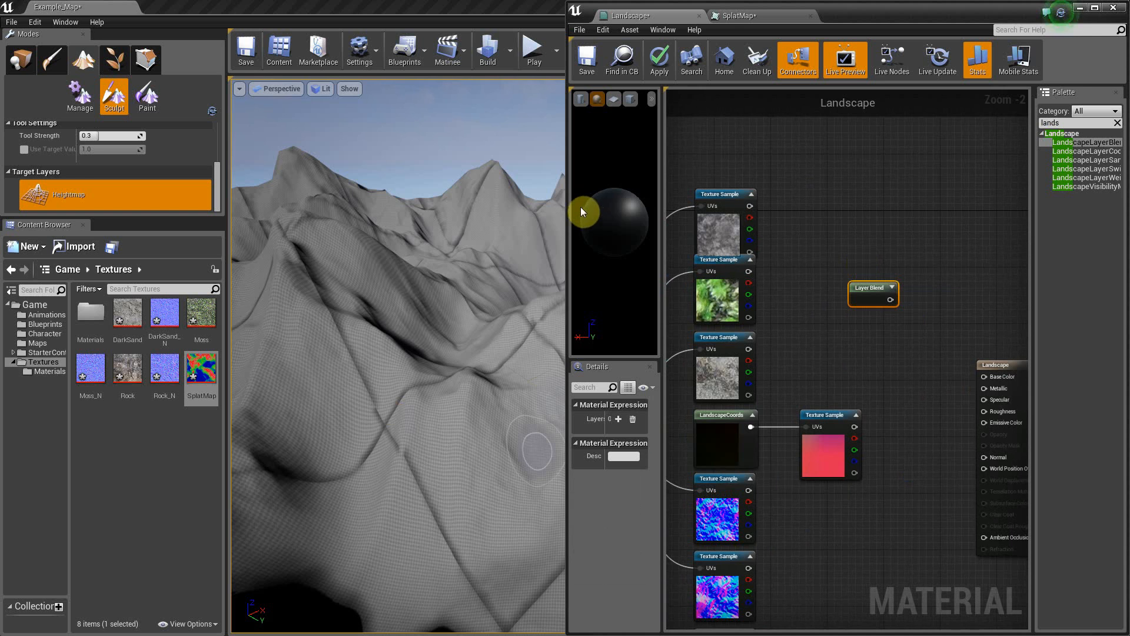
{"action": "left_click_drag", "start_coordinate": [568, 217], "coordinate": [361, 219]}
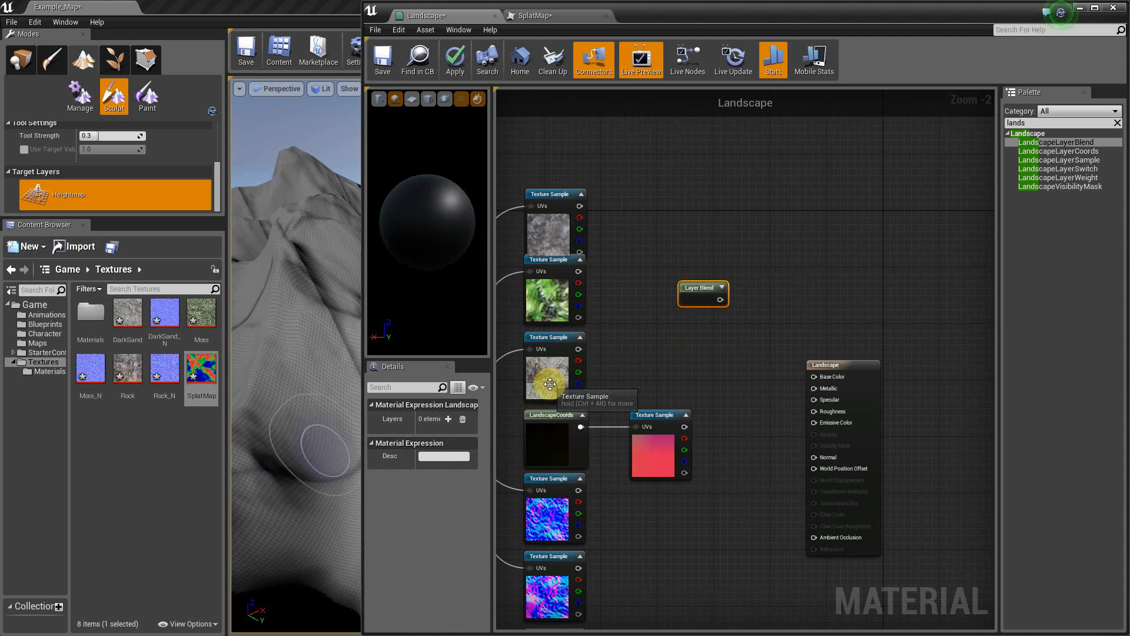
{"action": "left_click", "coordinate": [448, 419]}
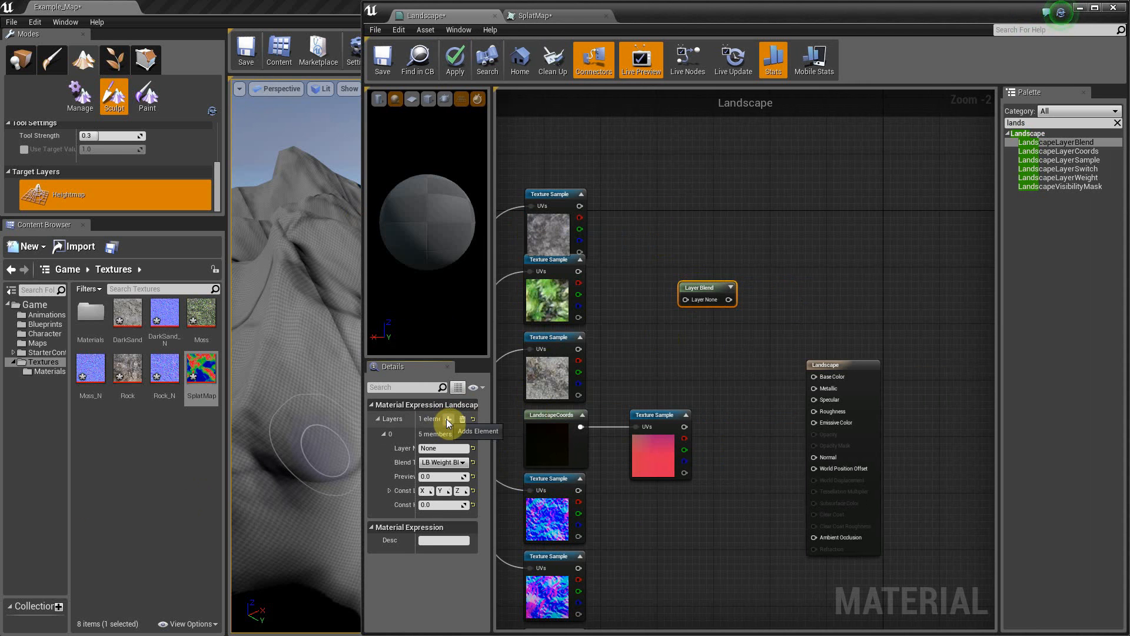
{"action": "left_click", "coordinate": [448, 420]}
{"action": "left_click", "coordinate": [448, 419]}
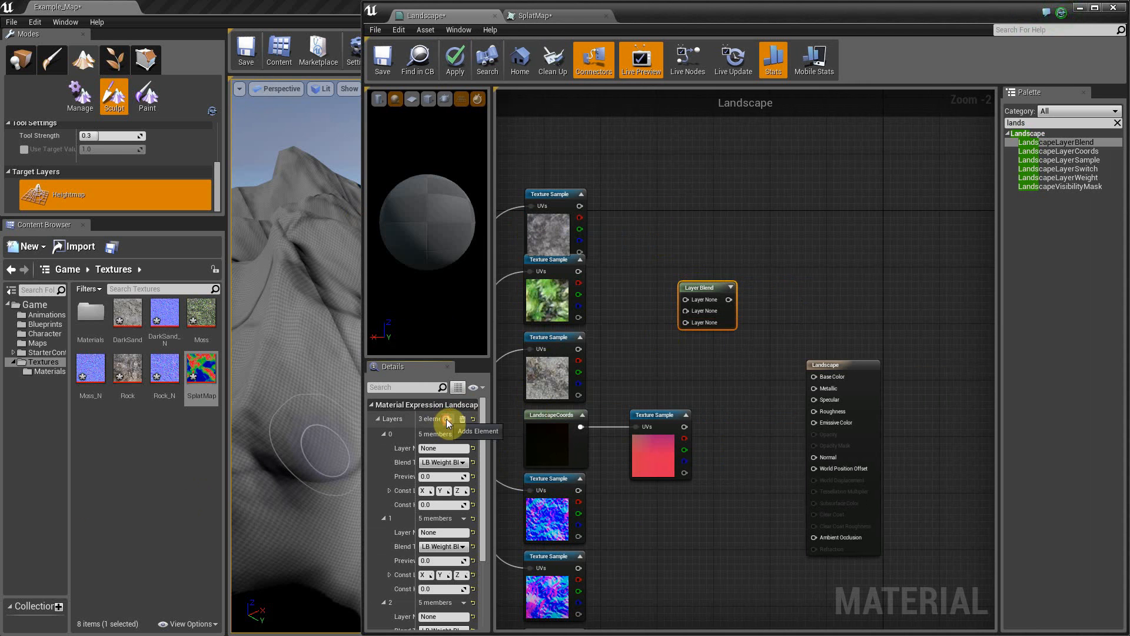
Step: Name the Layer Blend node's first layer Rock and set its blend type to LB Height Blend
{"action": "left_click", "coordinate": [448, 449]}
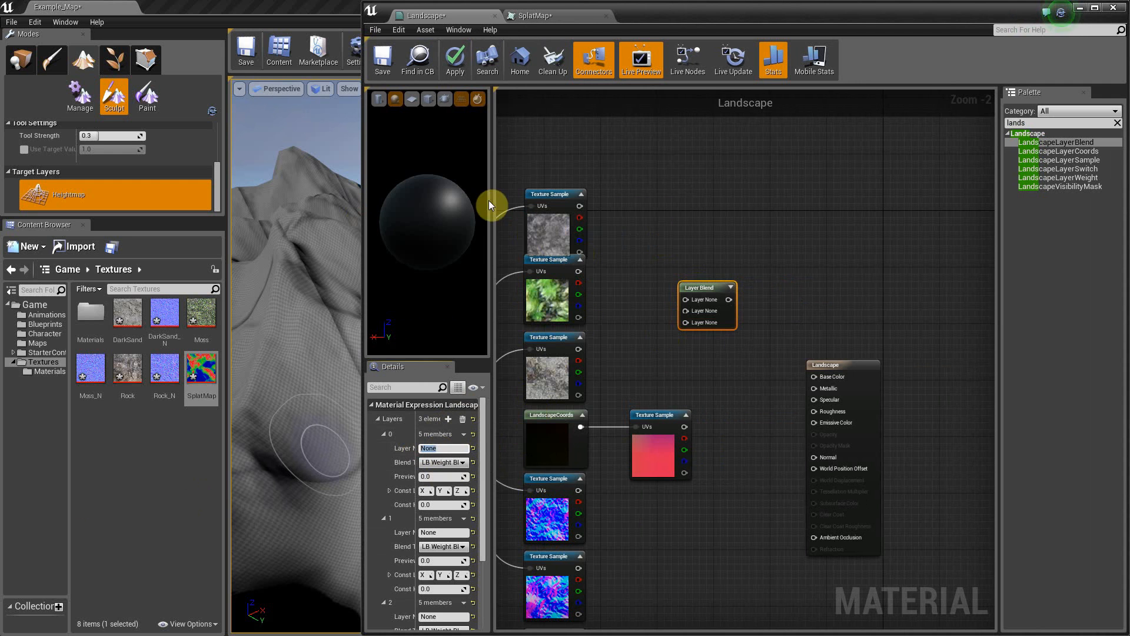
{"action": "left_click", "coordinate": [538, 232]}
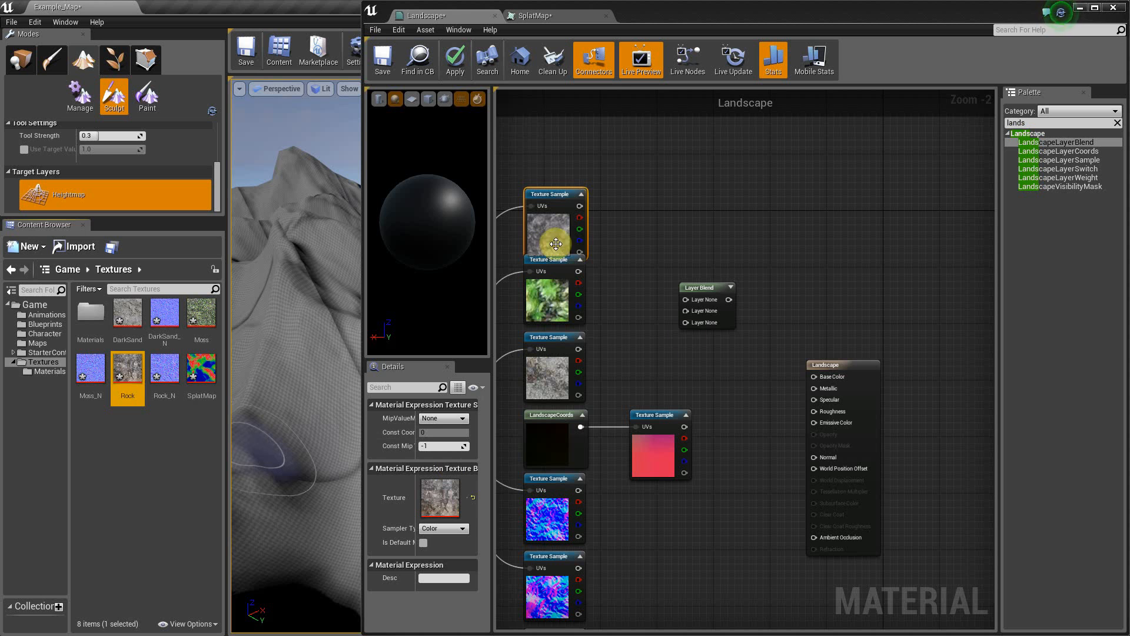
{"action": "left_click", "coordinate": [707, 291]}
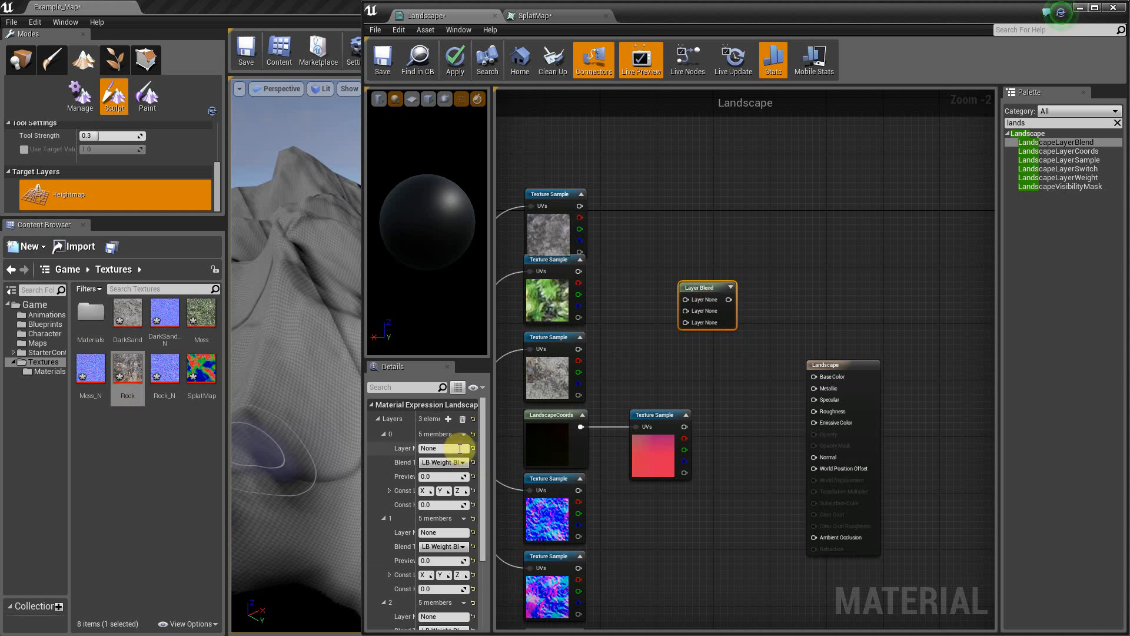
{"action": "left_click", "coordinate": [445, 450]}
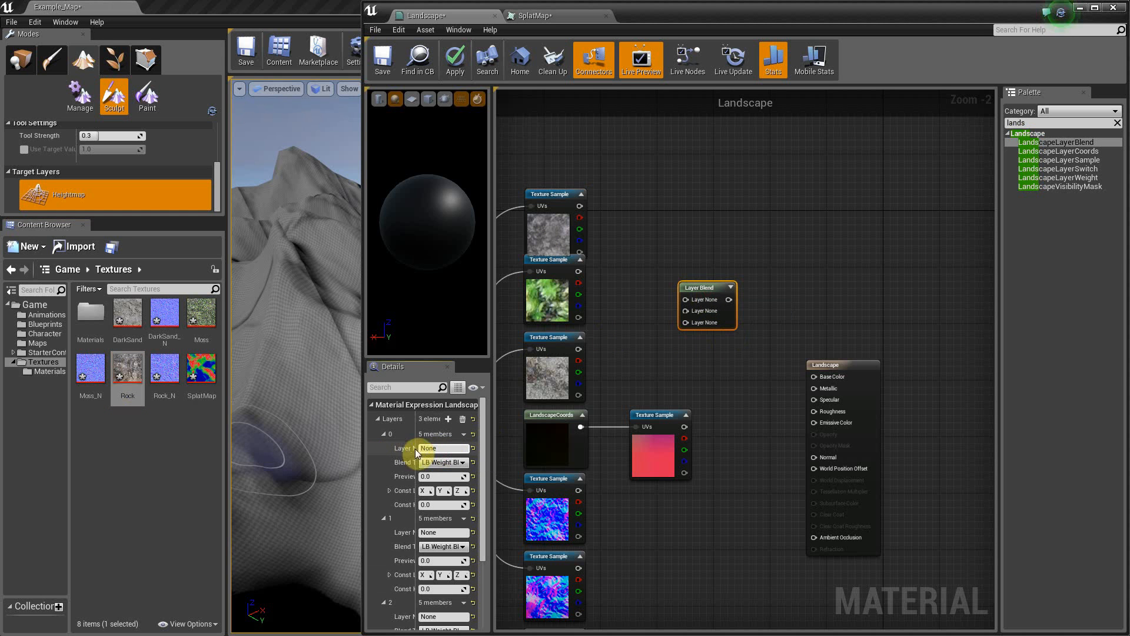
{"action": "type", "text": "R"}
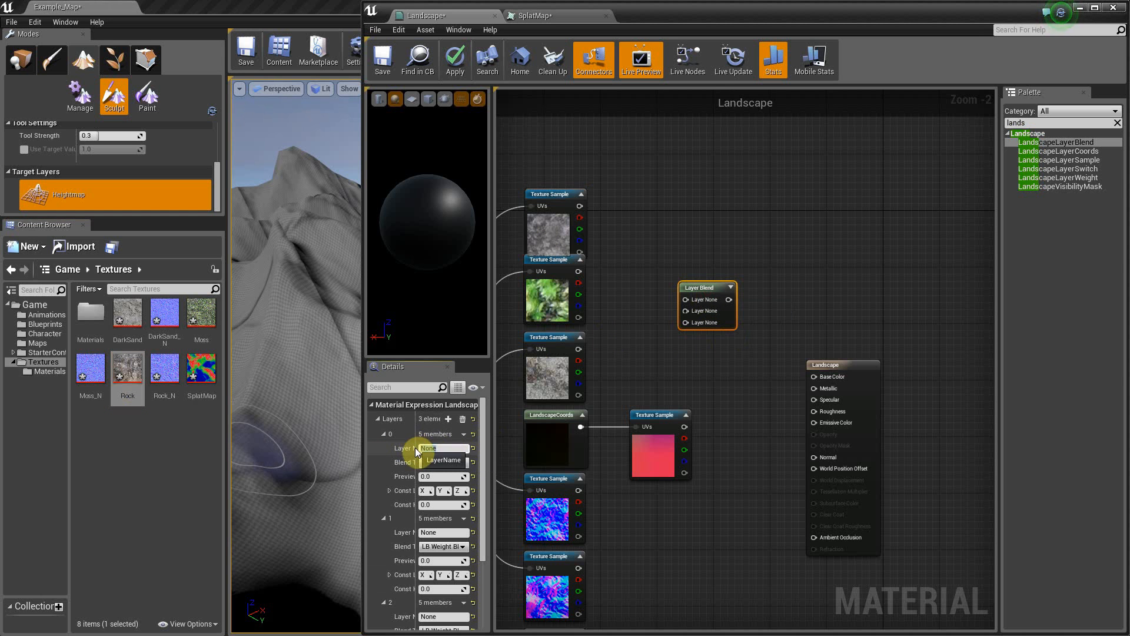
{"action": "type", "text": "ock"}
{"action": "key", "text": "Return"}
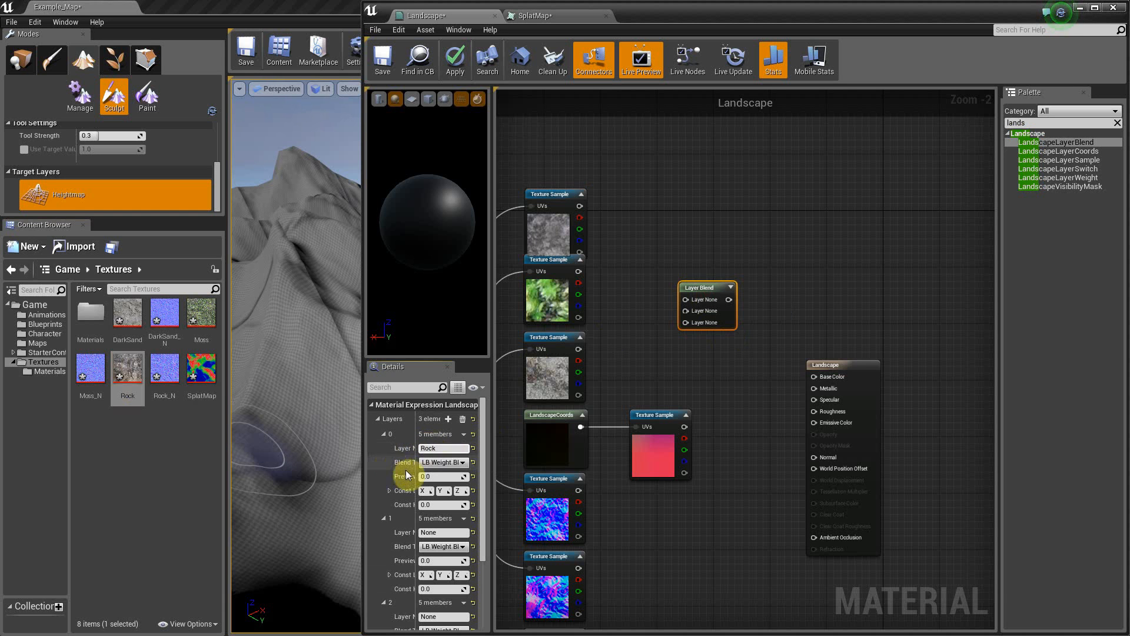
{"action": "left_click", "coordinate": [447, 463]}
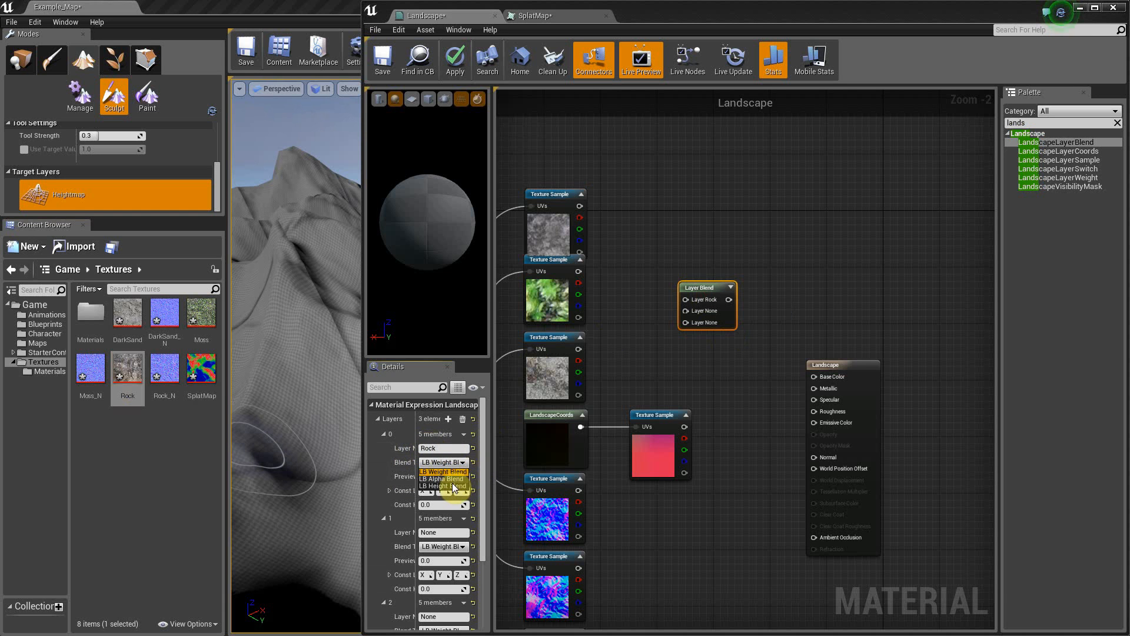
{"action": "left_click", "coordinate": [441, 486]}
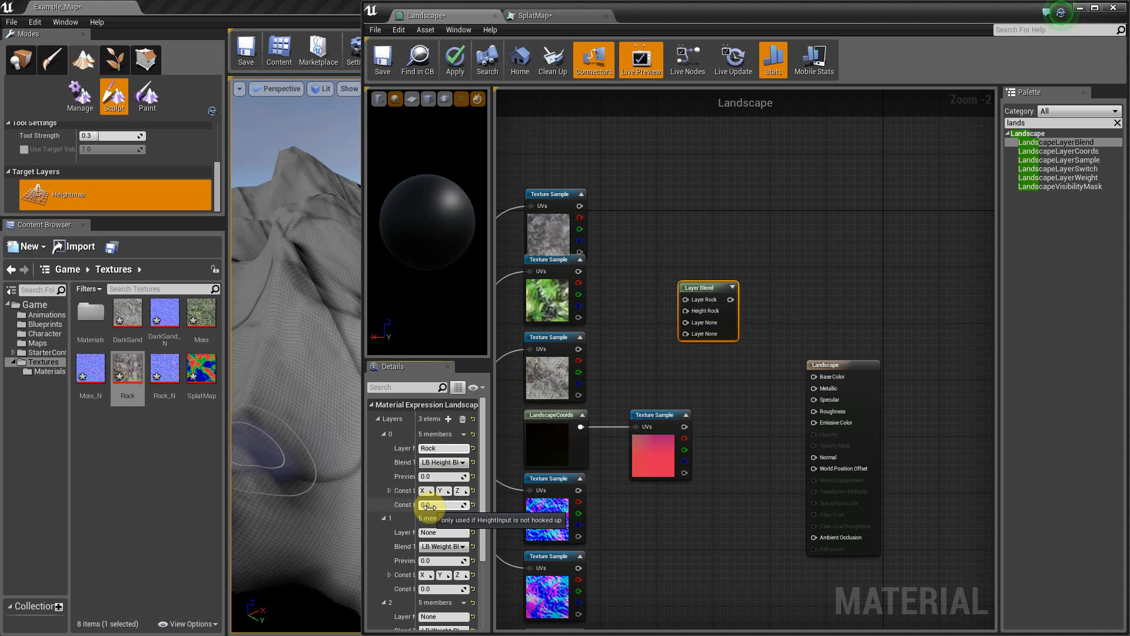
Step: Enlarge the material editor window and resize the Layer Blend details so both property names and values are readable
{"action": "left_click_drag", "start_coordinate": [418, 504], "coordinate": [456, 505]}
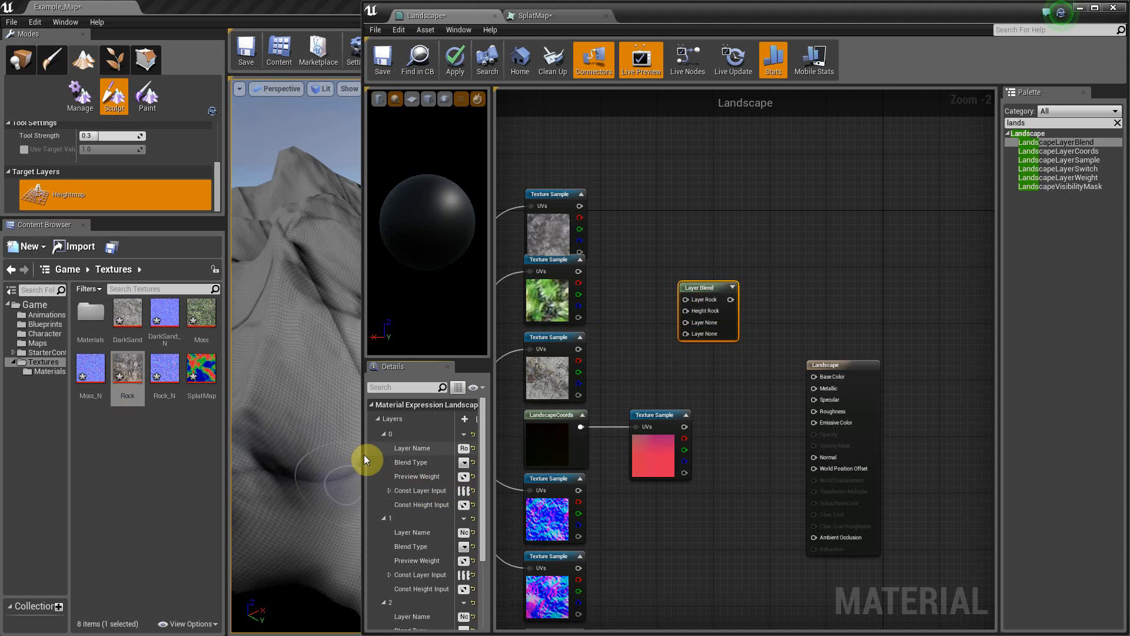
{"action": "left_click_drag", "start_coordinate": [363, 455], "coordinate": [298, 456]}
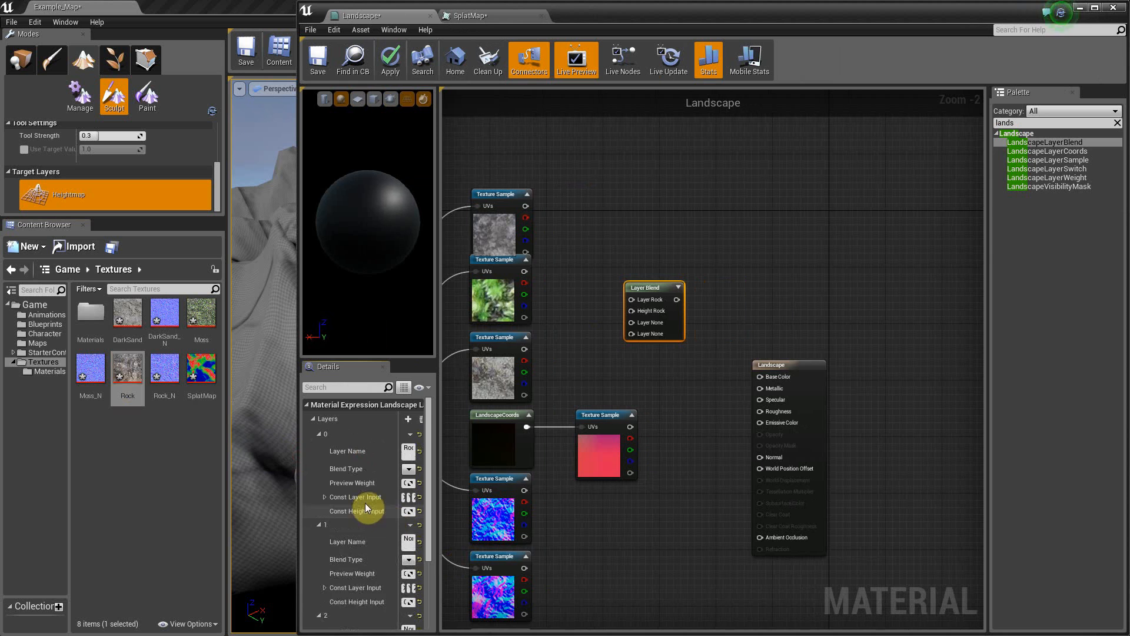
{"action": "left_click", "coordinate": [591, 514]}
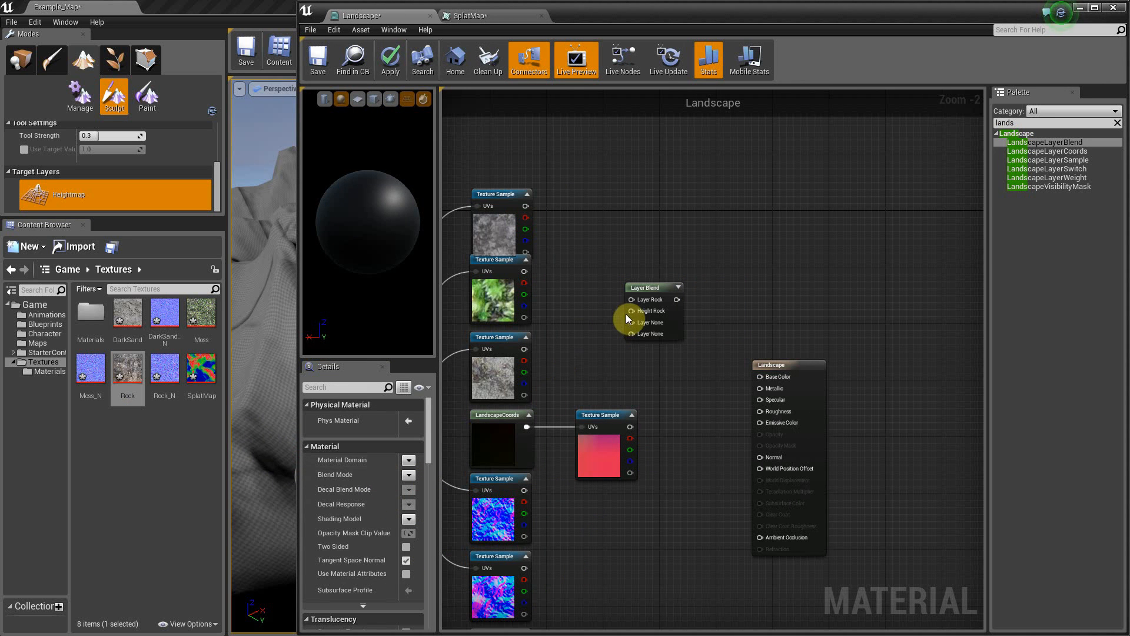
{"action": "left_click", "coordinate": [652, 290]}
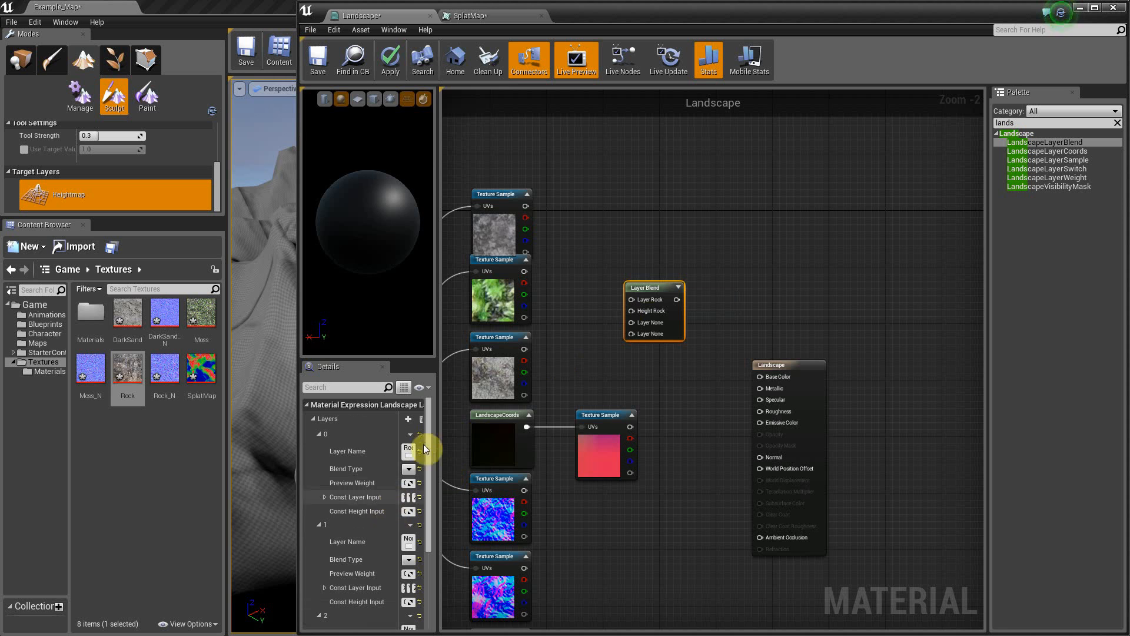
{"action": "left_click_drag", "start_coordinate": [438, 434], "coordinate": [465, 435]}
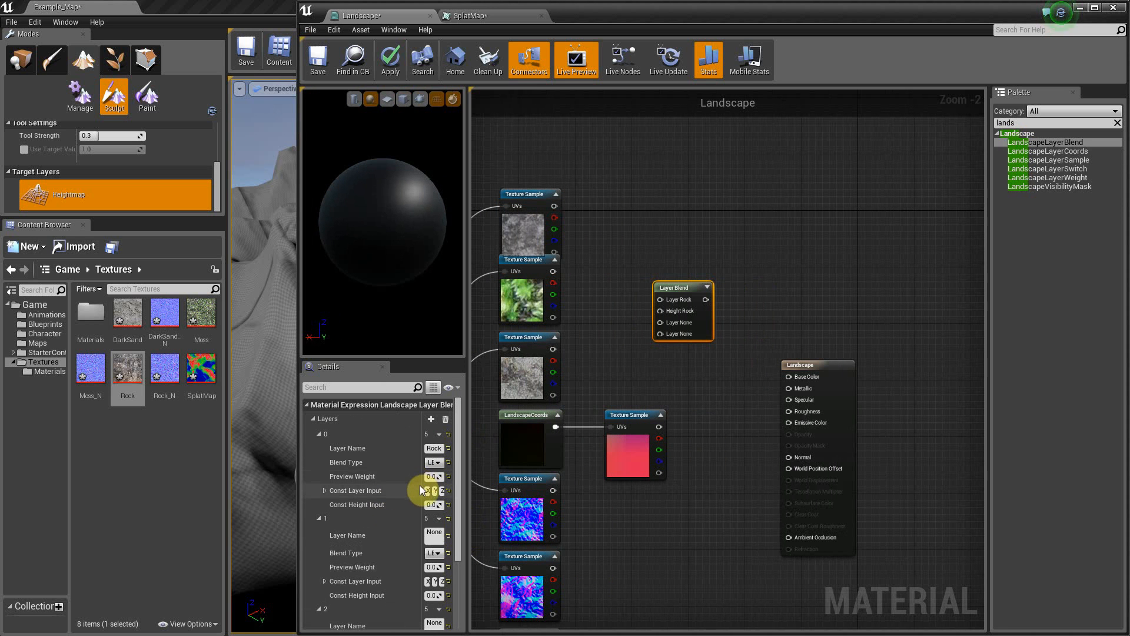
{"action": "left_click_drag", "start_coordinate": [419, 486], "coordinate": [389, 486]}
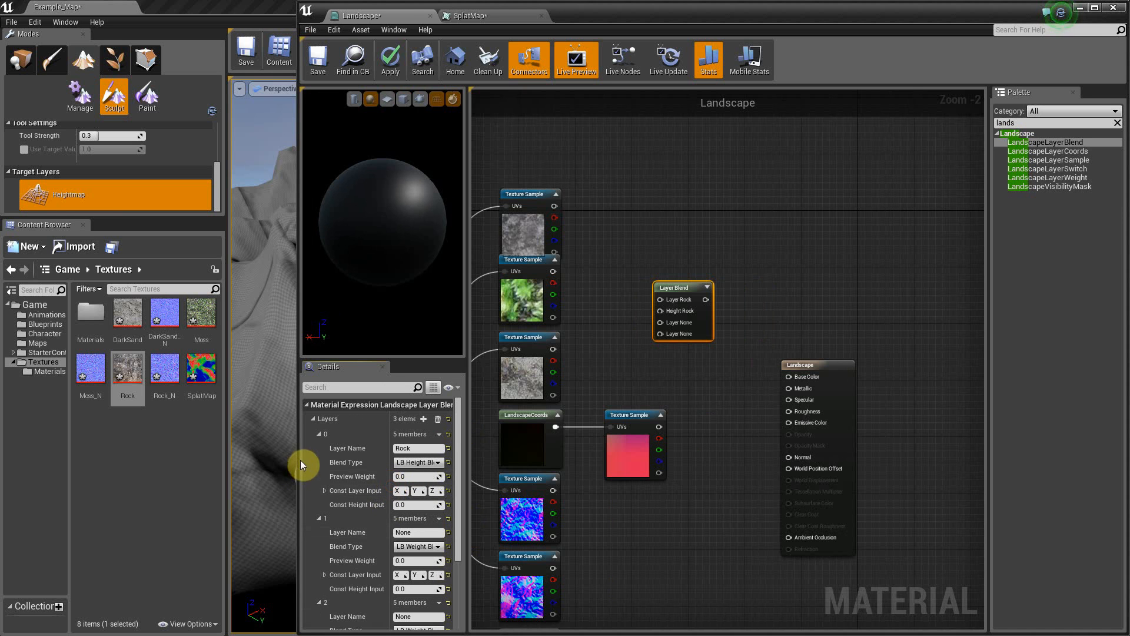
{"action": "left_click_drag", "start_coordinate": [298, 454], "coordinate": [224, 454]}
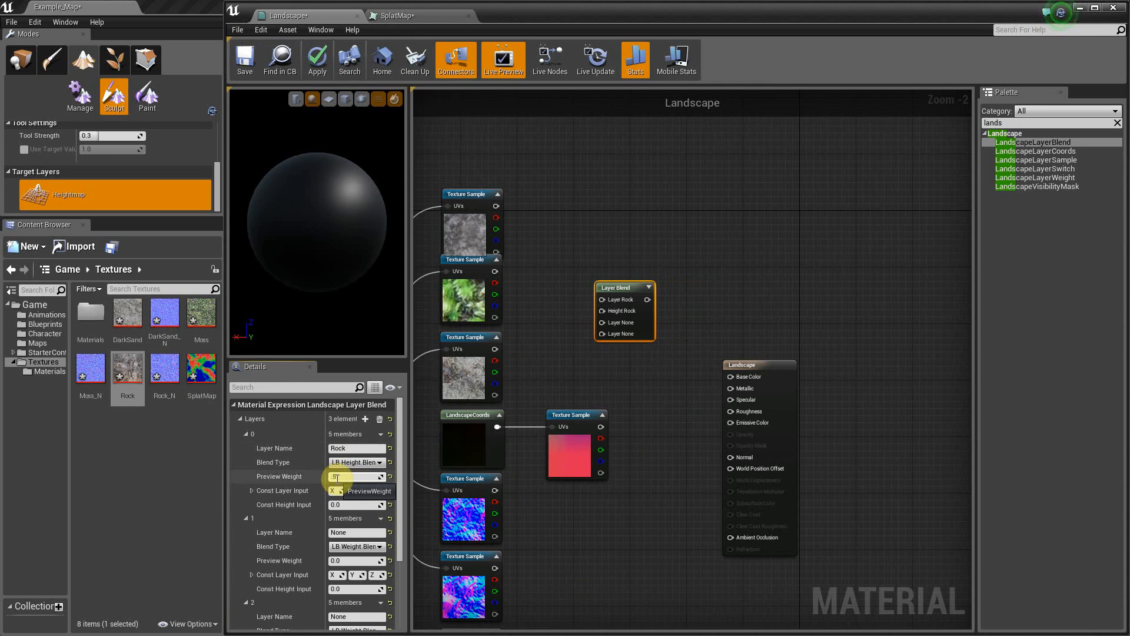
Step: Set the Rock layer's preview weight to 0.5
{"action": "key", "text": "Return"}
{"action": "left_click", "coordinate": [355, 477]}
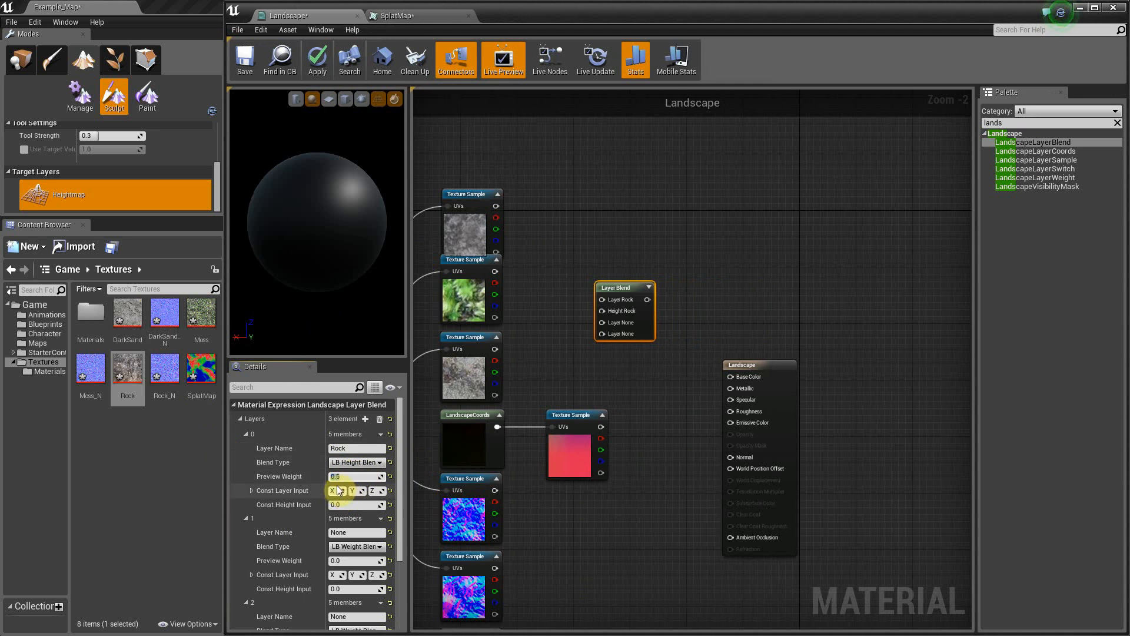
{"action": "left_click", "coordinate": [360, 475]}
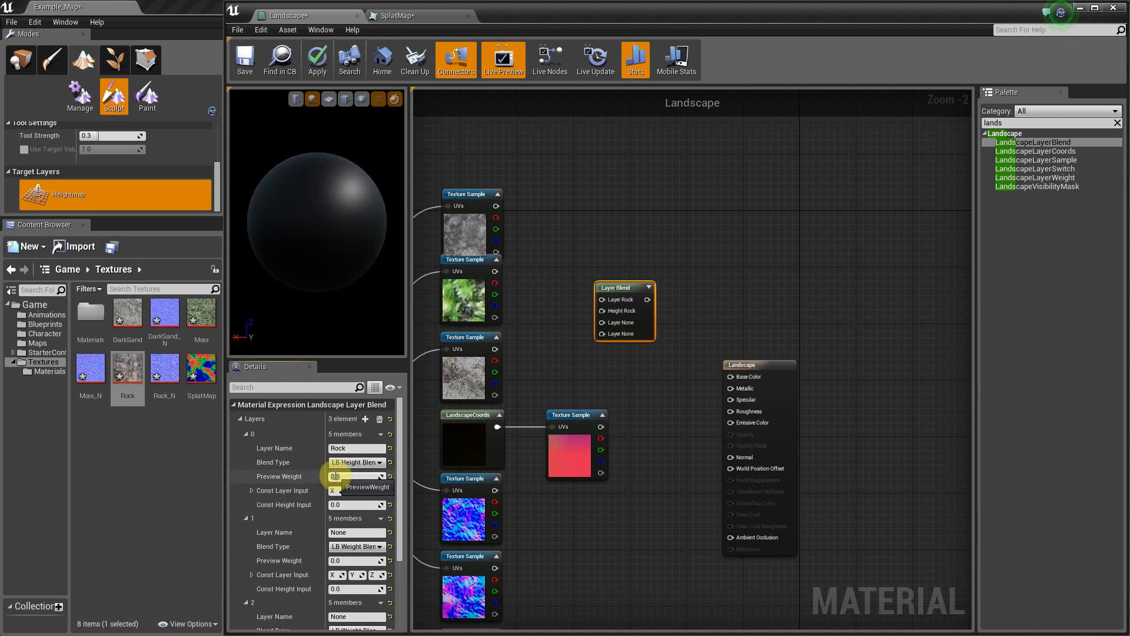
Step: Name the Layer Blend node's second layer Moss and set its blend type to LB Height Blend
{"action": "scroll", "coordinate": [401, 481], "scroll_direction": "down", "scroll_amount": 1}
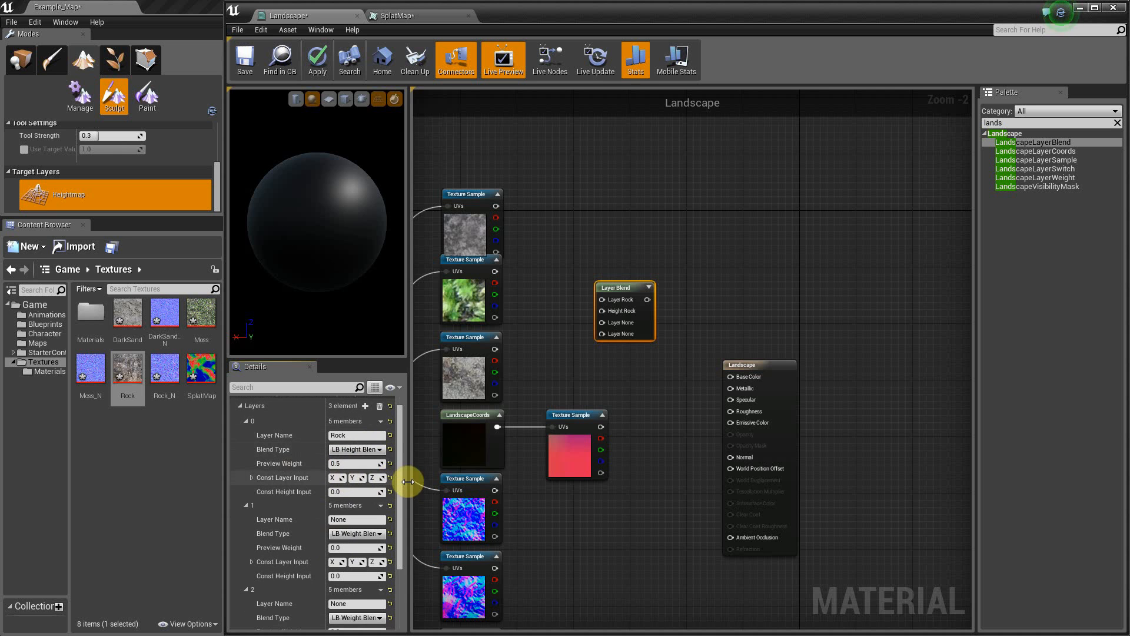
{"action": "left_click_drag", "start_coordinate": [404, 490], "coordinate": [404, 508]}
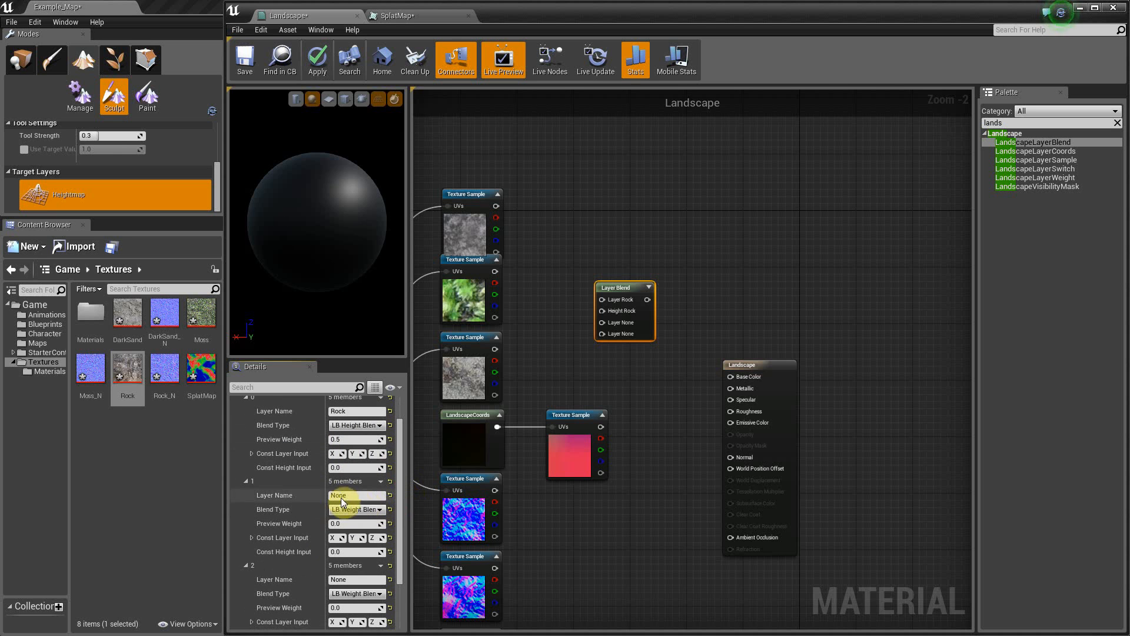
{"action": "left_click", "coordinate": [348, 495]}
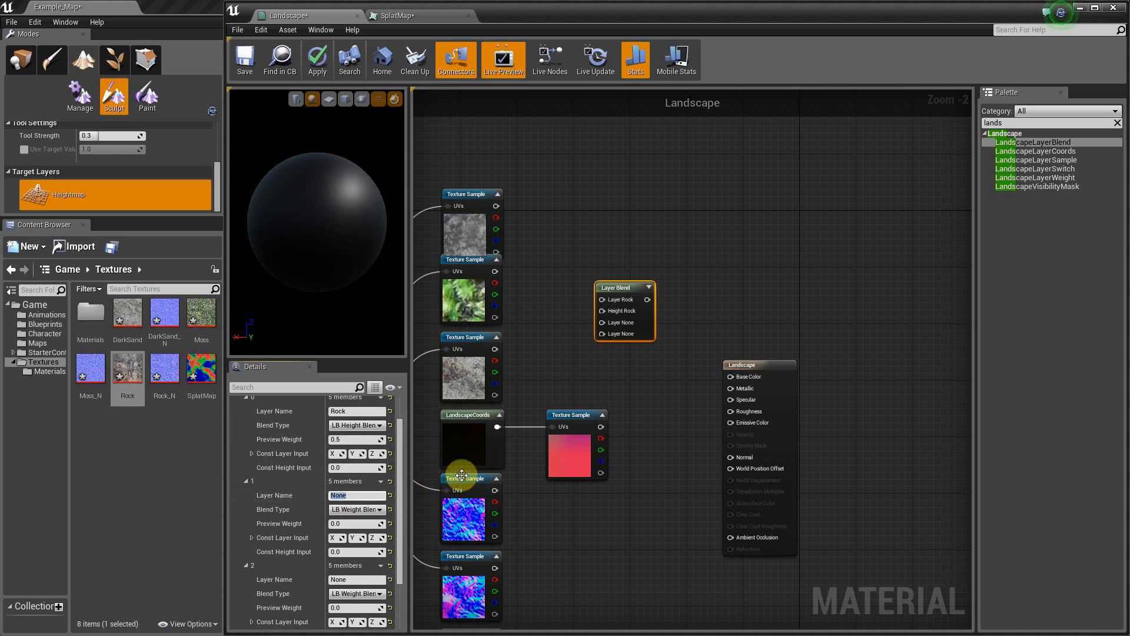
{"action": "type", "text": "Moss"}
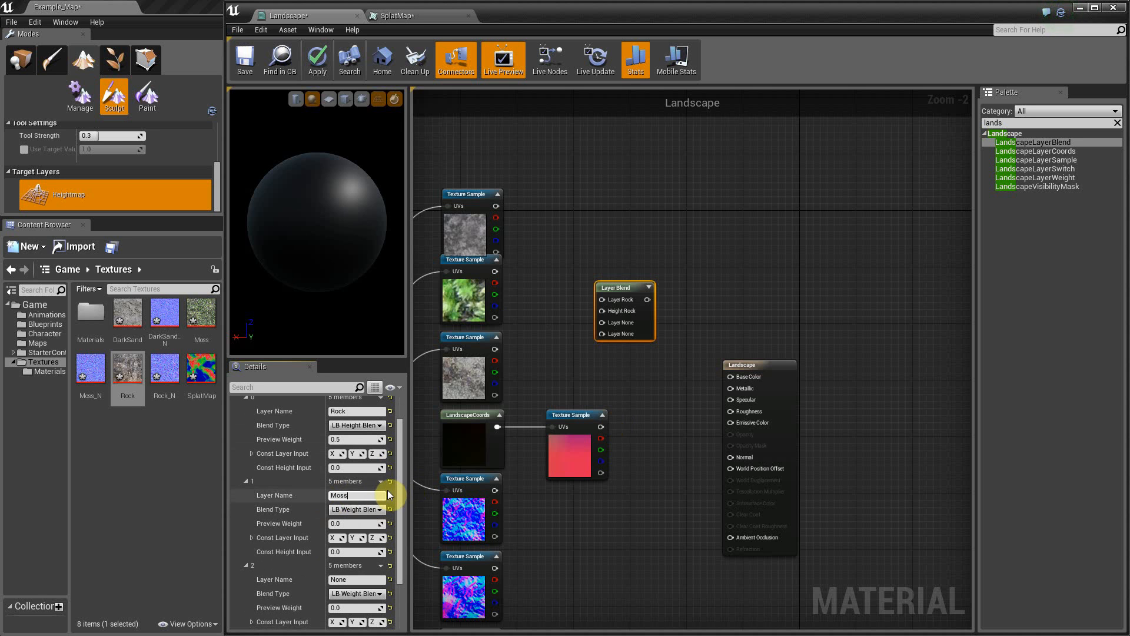
{"action": "key", "text": "Return"}
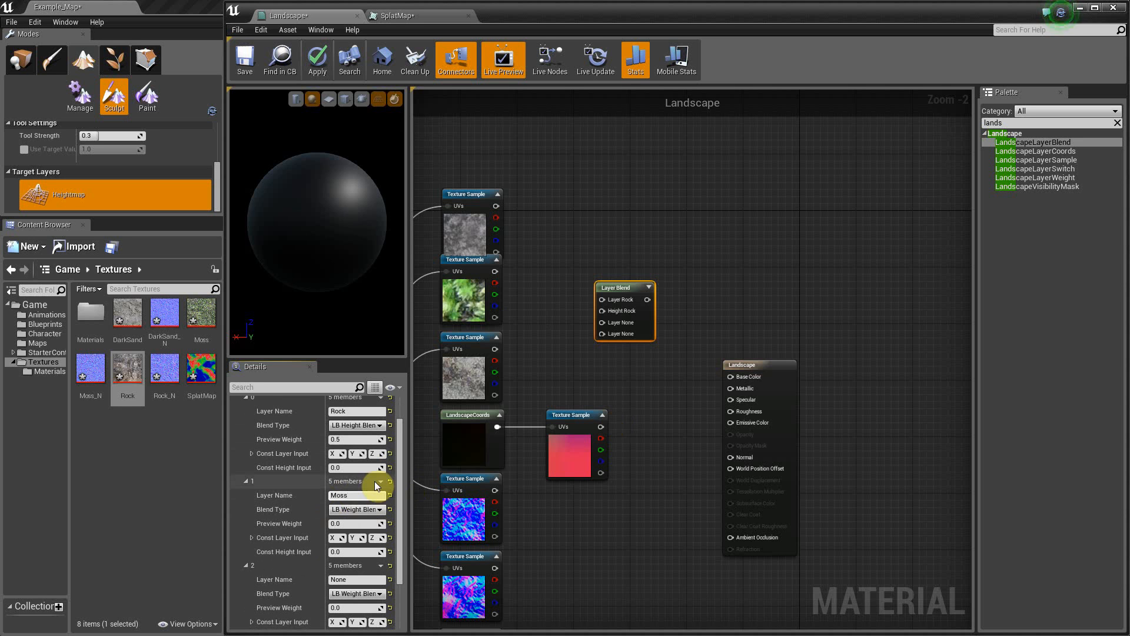
{"action": "left_click", "coordinate": [357, 510]}
{"action": "left_click", "coordinate": [353, 533]}
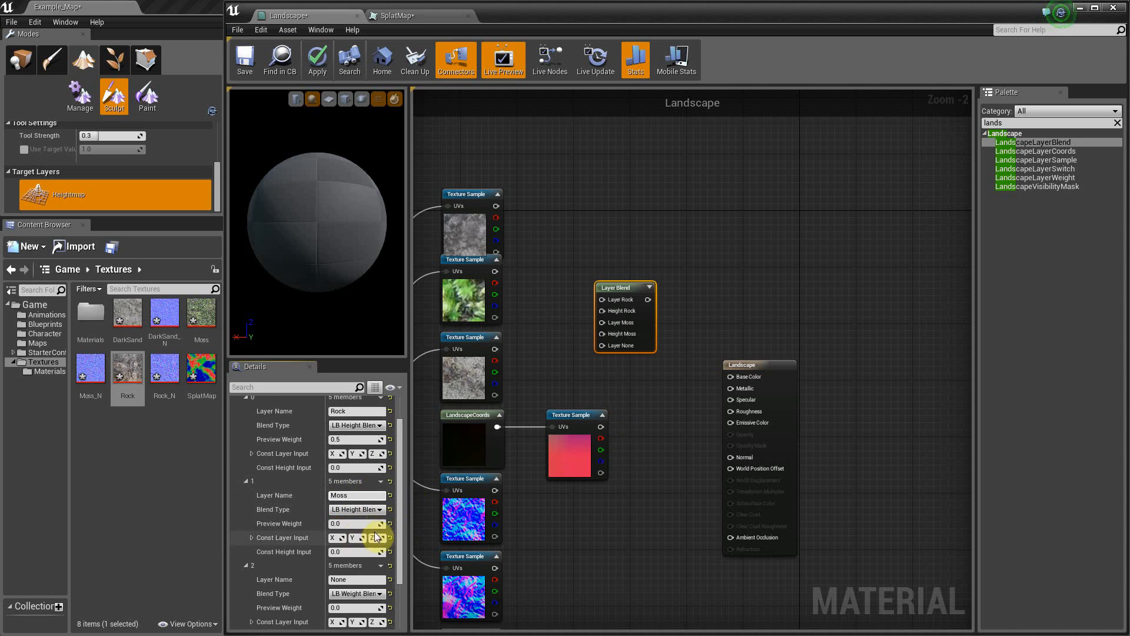
Step: Set the Moss layer's preview weight to 0.5
{"action": "left_click", "coordinate": [338, 524]}
{"action": "type", "text": ".5"}
{"action": "key", "text": "Return"}
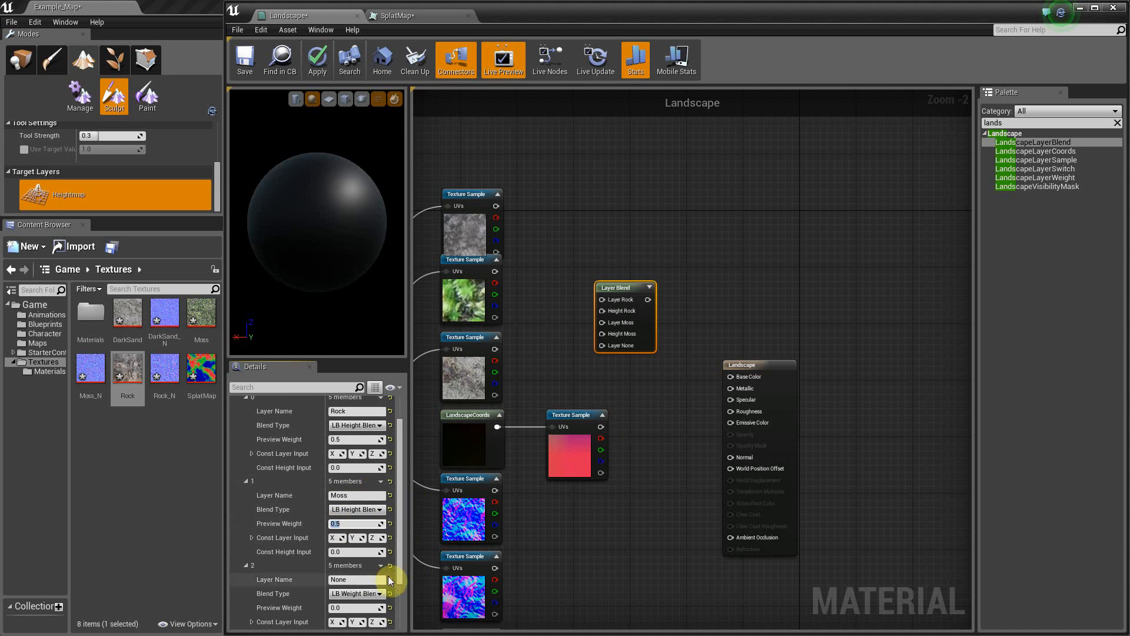
Step: Name the Layer Blend node's third layer Sand, with blend type LB Height Blend and a preview weight of 0.5
{"action": "left_click", "coordinate": [349, 580]}
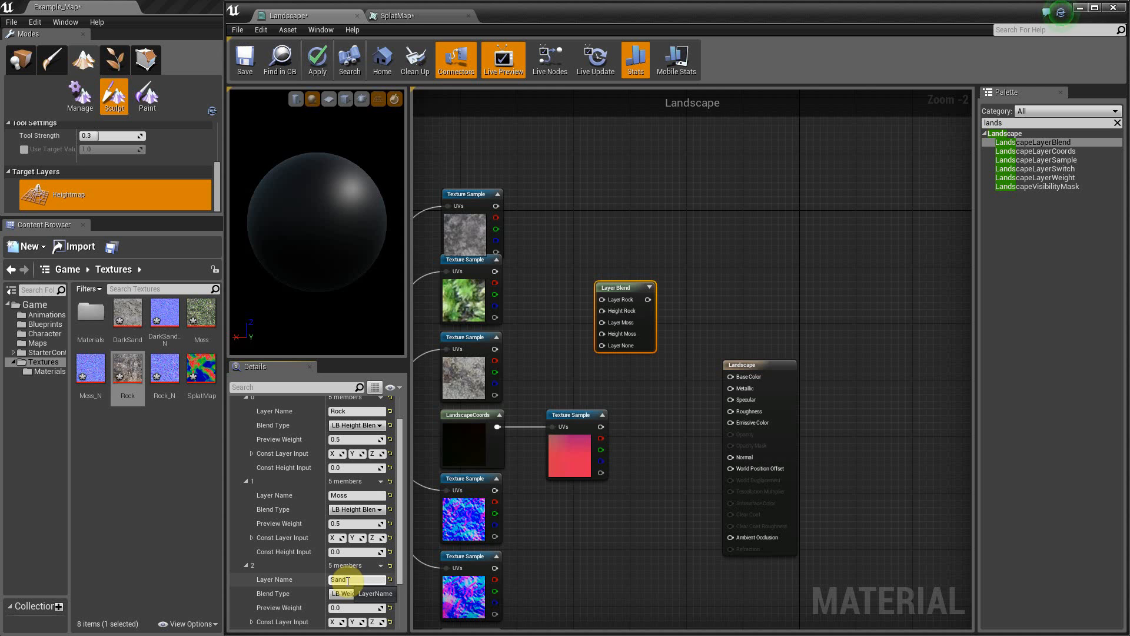
{"action": "left_click", "coordinate": [357, 593]}
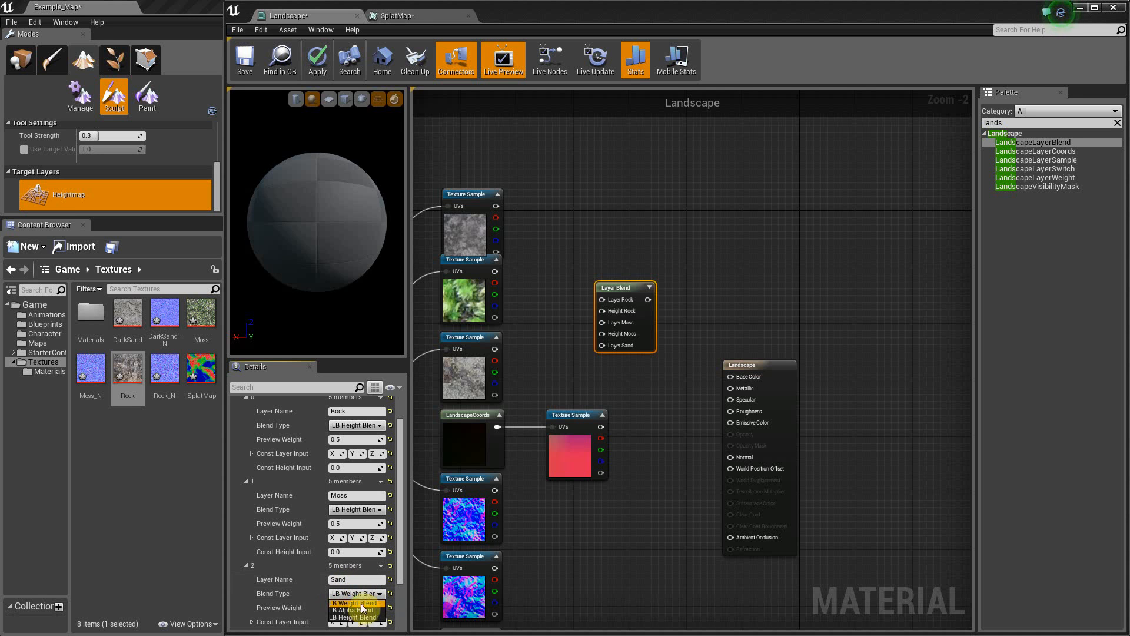
{"action": "left_click", "coordinate": [354, 617]}
{"action": "left_click", "coordinate": [343, 608]}
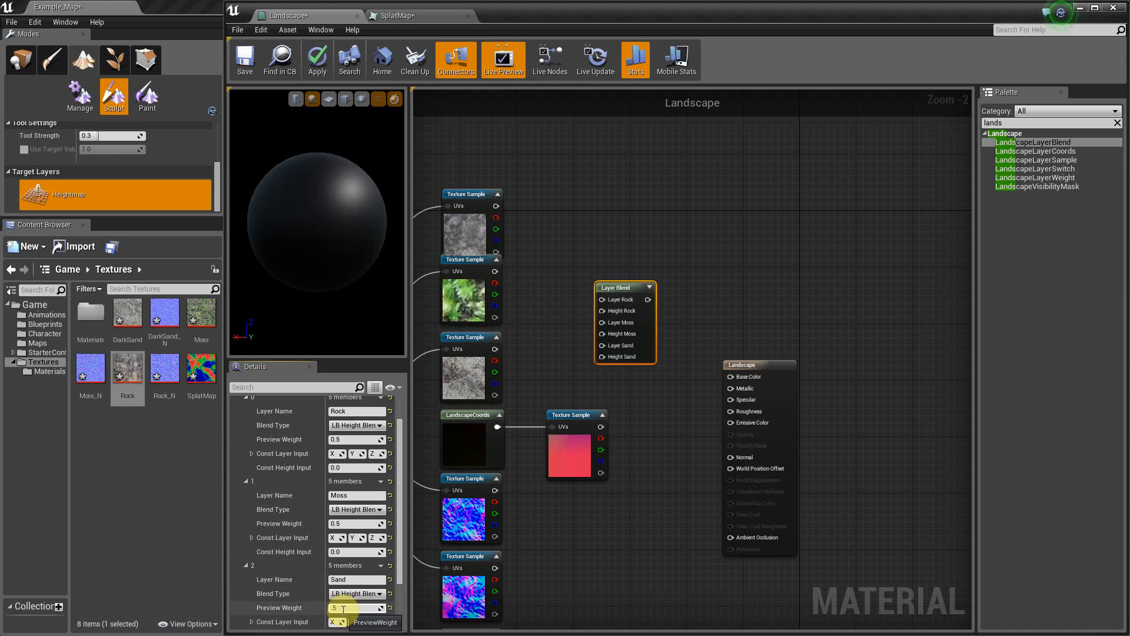
{"action": "type", "text": ".5"}
{"action": "key", "text": "Return"}
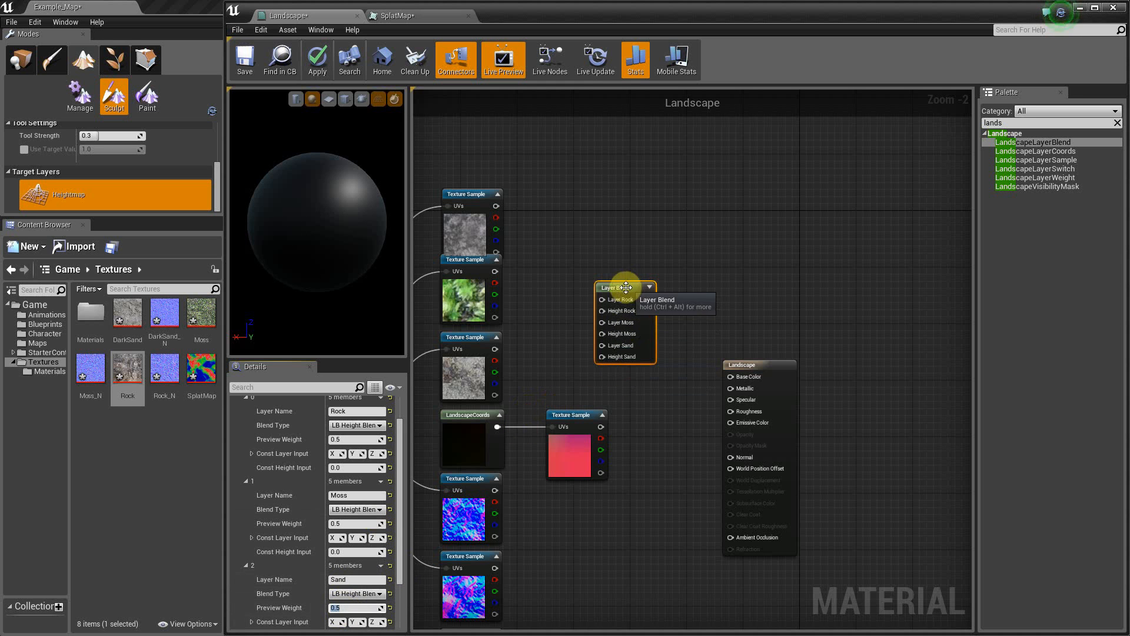
Step: Wire the rock, moss and sand textures to their Layer inputs, and the splat map's red, green and blue channels to the matching Height inputs
{"action": "mouse_move", "coordinate": [626, 287]}
{"action": "left_mouse_down"}
{"action": "mouse_move", "coordinate": [612, 270]}
{"action": "mouse_move", "coordinate": [626, 271]}
{"action": "left_mouse_up"}
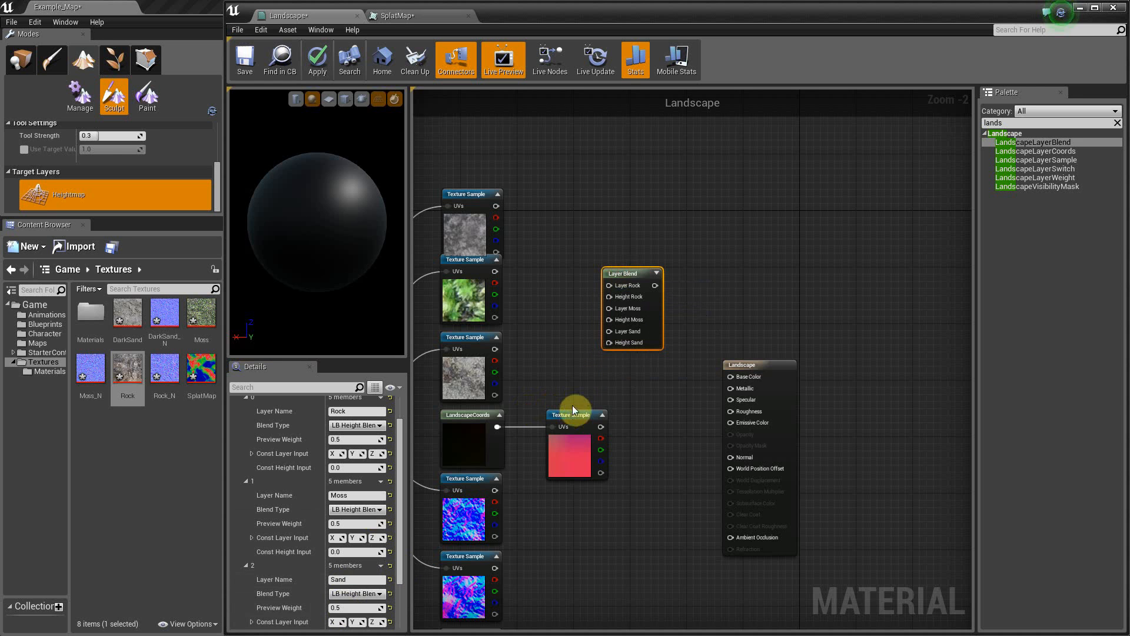
{"action": "left_click_drag", "start_coordinate": [572, 407], "coordinate": [542, 411]}
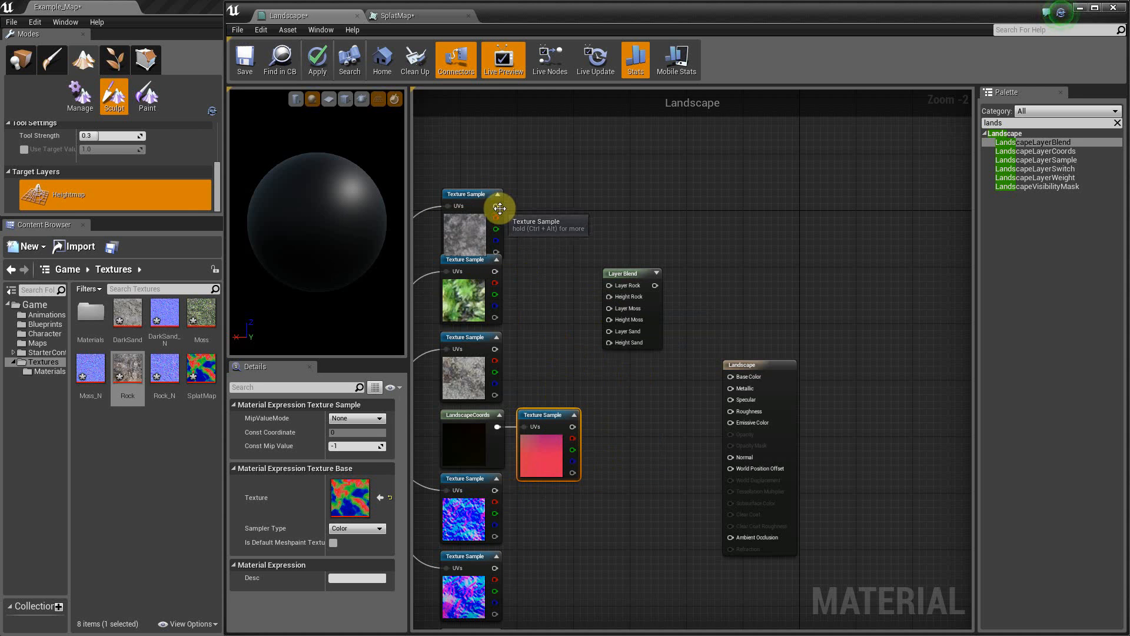
{"action": "left_click_drag", "start_coordinate": [496, 206], "coordinate": [573, 438]}
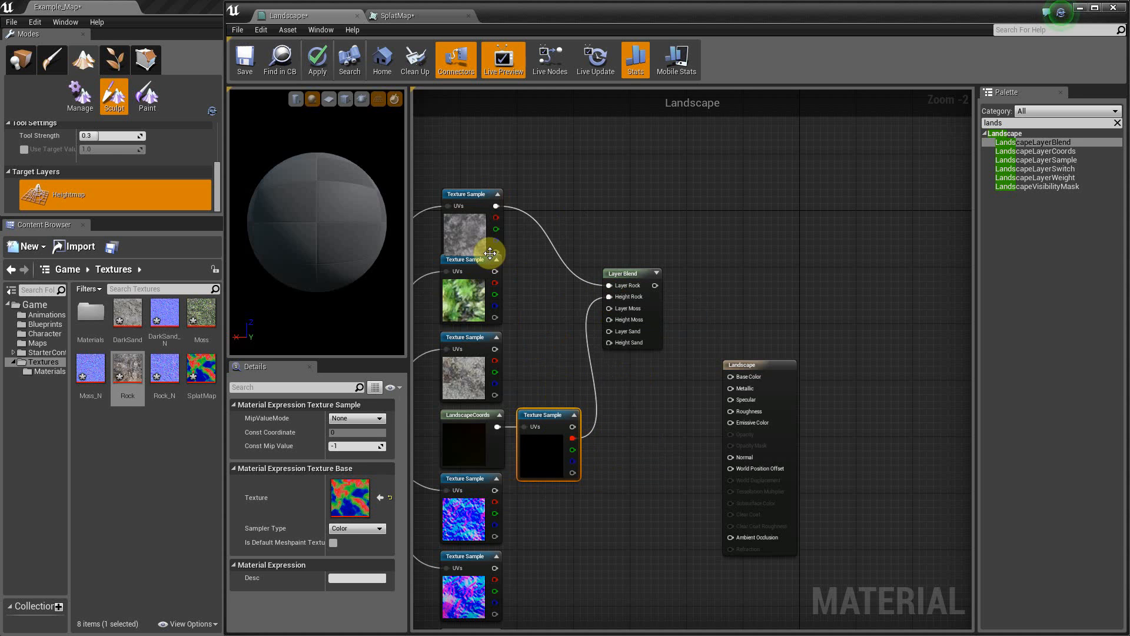
{"action": "left_click_drag", "start_coordinate": [495, 271], "coordinate": [576, 451]}
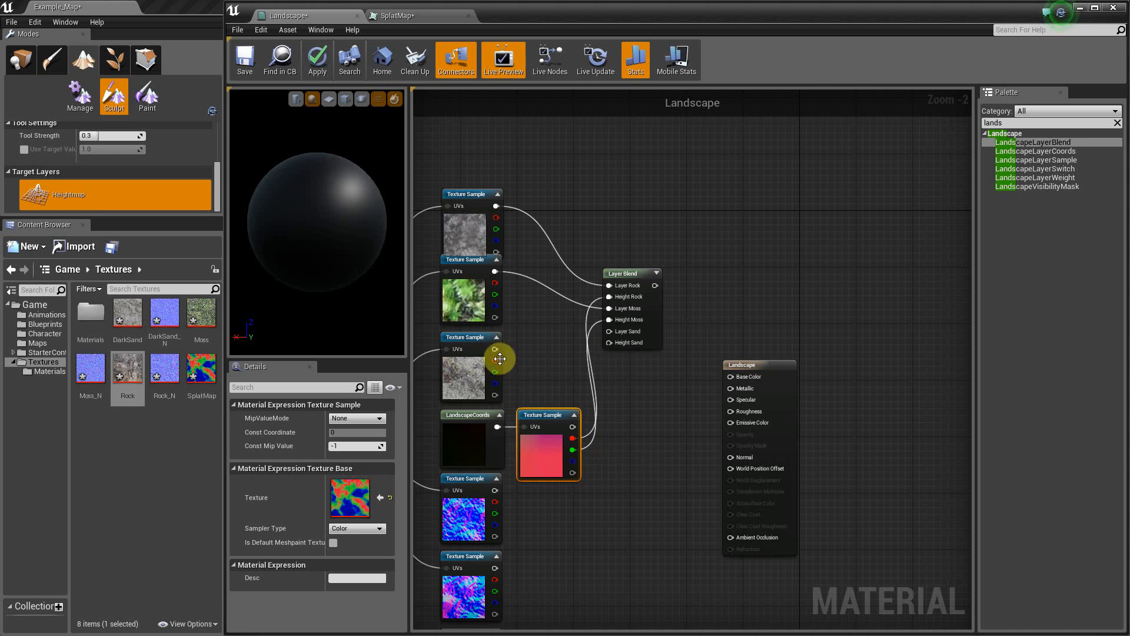
{"action": "left_click_drag", "start_coordinate": [496, 350], "coordinate": [575, 461]}
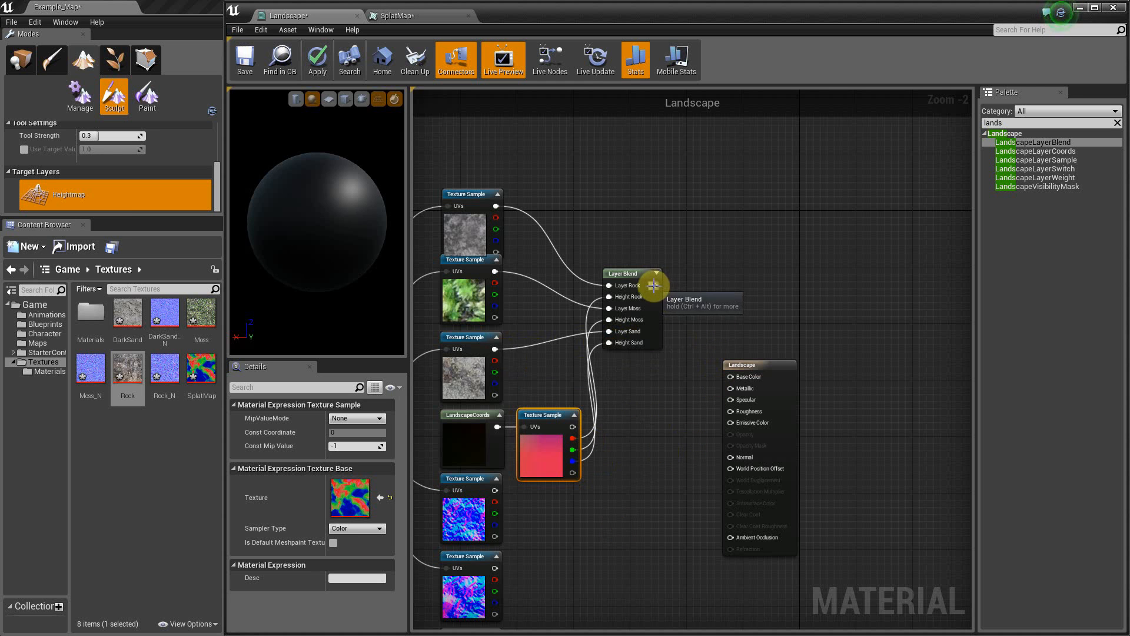
Step: Connect the Layer Blend output to the Landscape material's Base Color
{"action": "left_click_drag", "start_coordinate": [654, 285], "coordinate": [735, 379]}
{"action": "right_click_drag", "start_coordinate": [638, 484], "coordinate": [725, 440]}
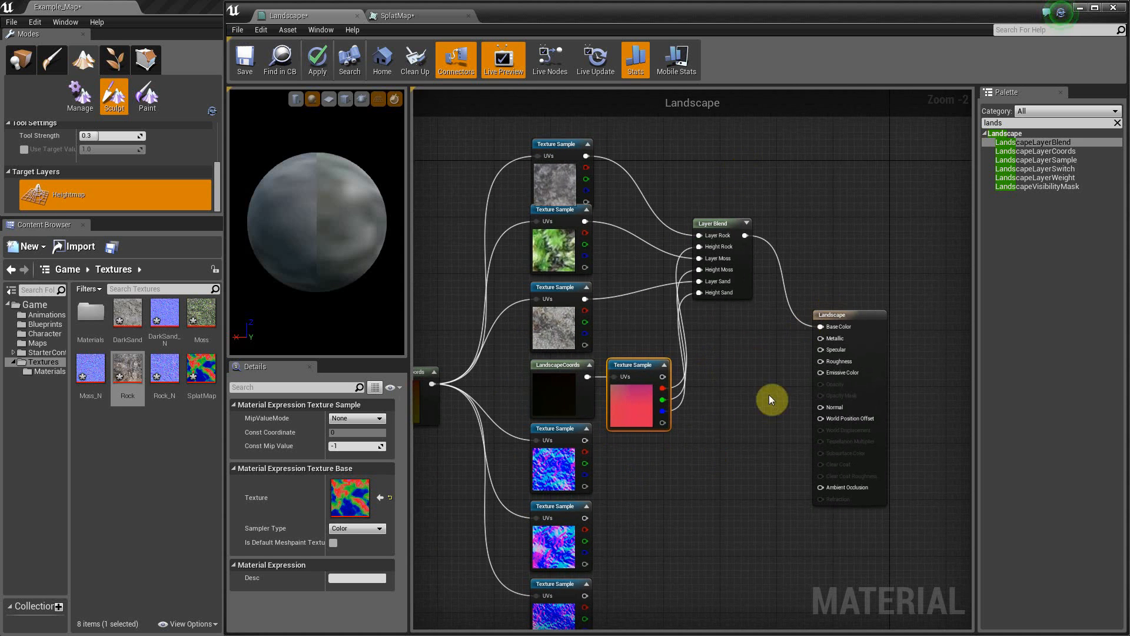
{"action": "scroll", "coordinate": [729, 377], "scroll_direction": "down", "scroll_amount": 2}
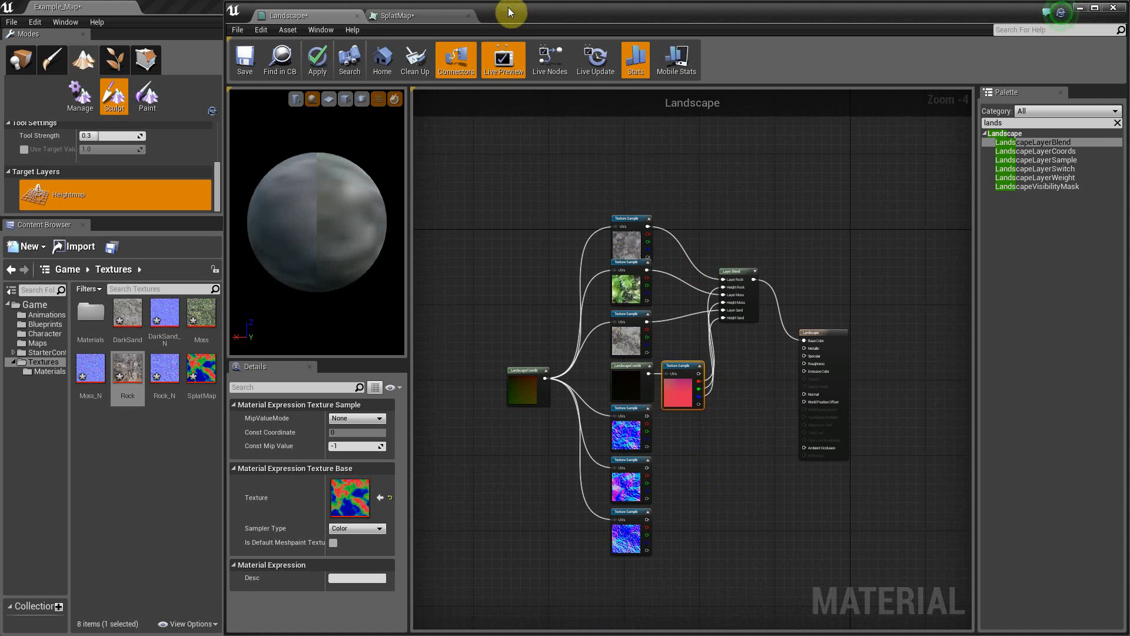
Step: Apply the material changes and assign the Landscape material from the Textures/Materials folder to the terrain in the level
{"action": "left_click_drag", "start_coordinate": [507, 7], "coordinate": [895, 242]}
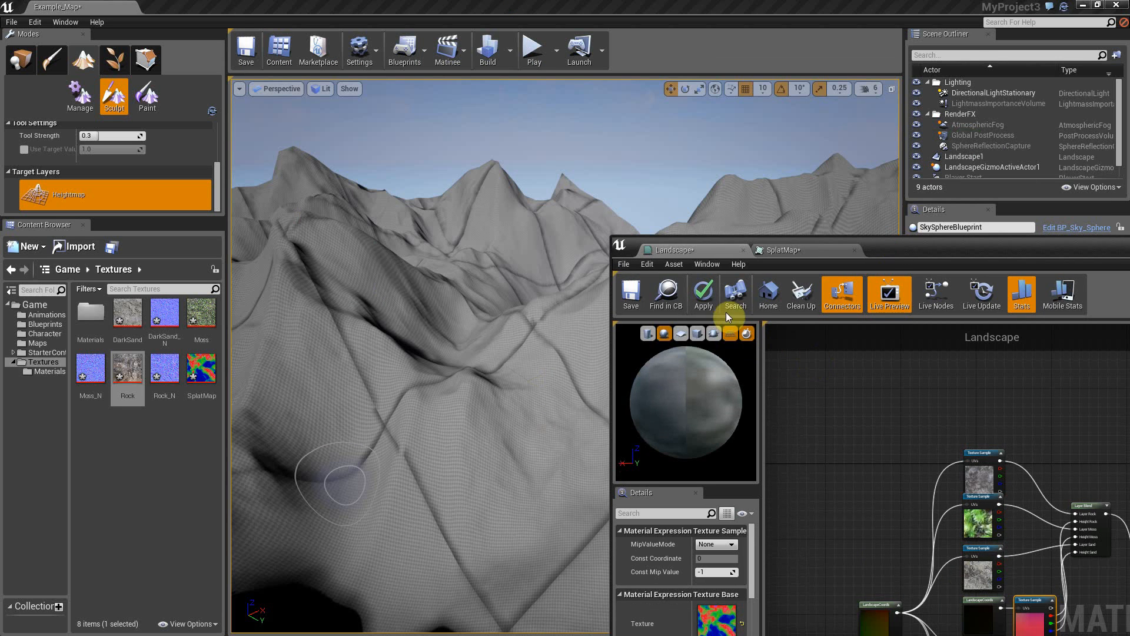
{"action": "left_click", "coordinate": [705, 298]}
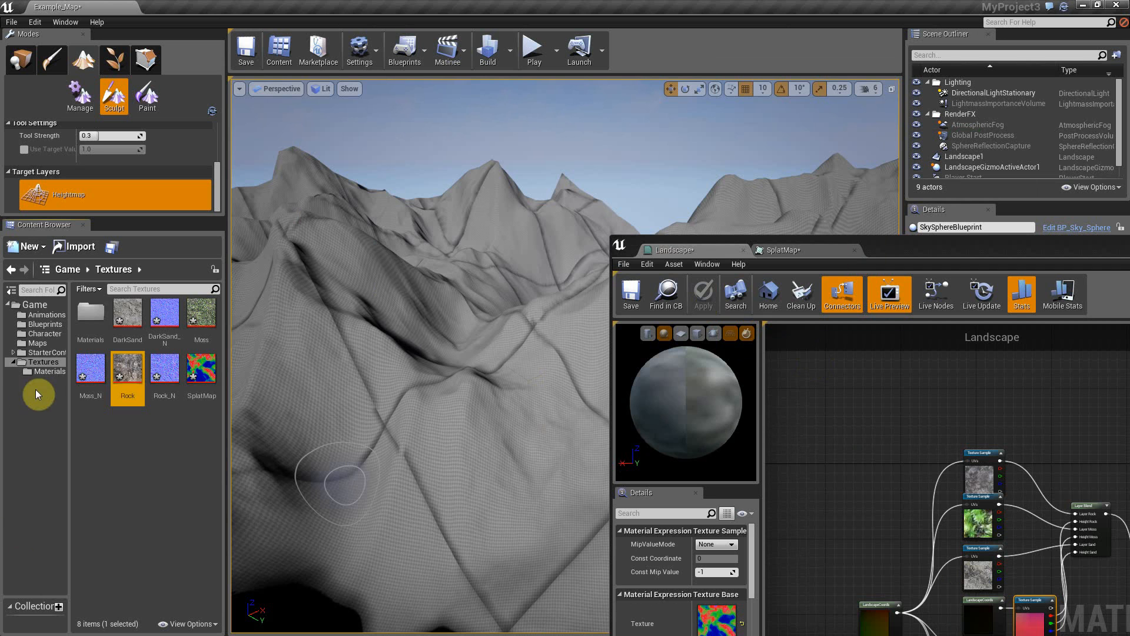
{"action": "double_click", "coordinate": [90, 315]}
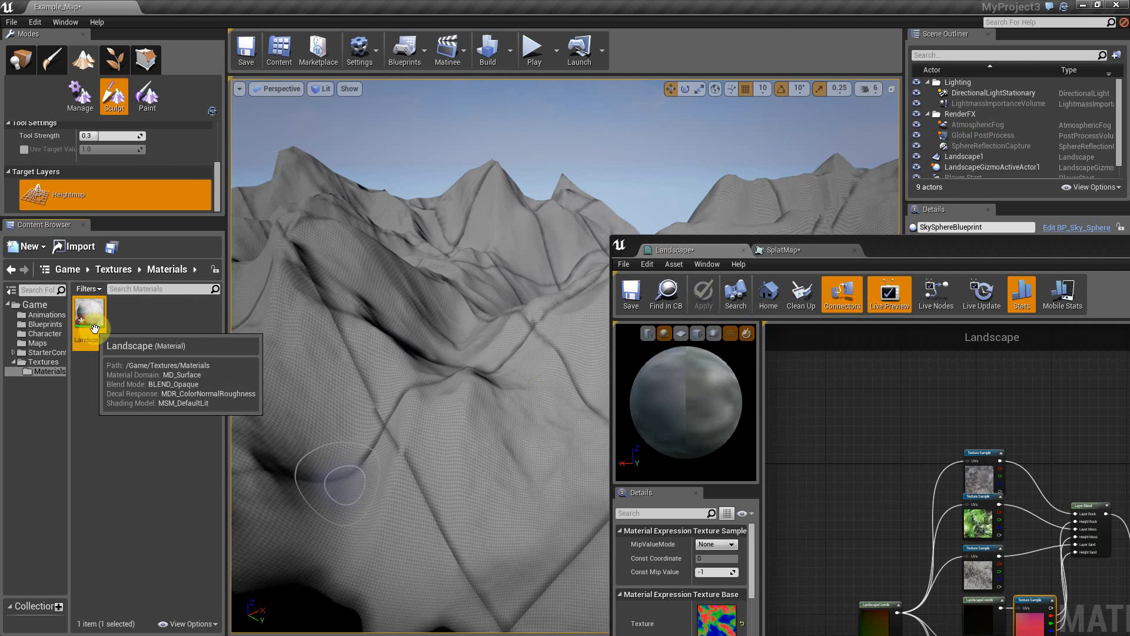
{"action": "left_click_drag", "start_coordinate": [85, 324], "coordinate": [418, 436]}
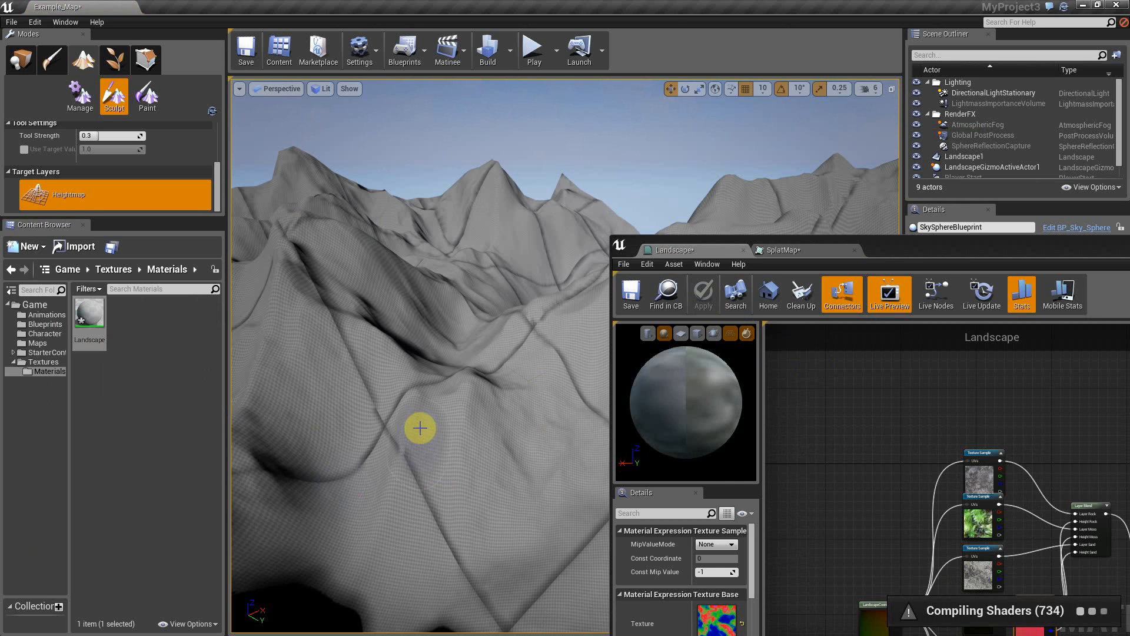
Step: Snap the material editor window beside the level viewport and widen it, leaving part of the terrain visible
{"action": "left_click_drag", "start_coordinate": [890, 254], "coordinate": [800, 96]}
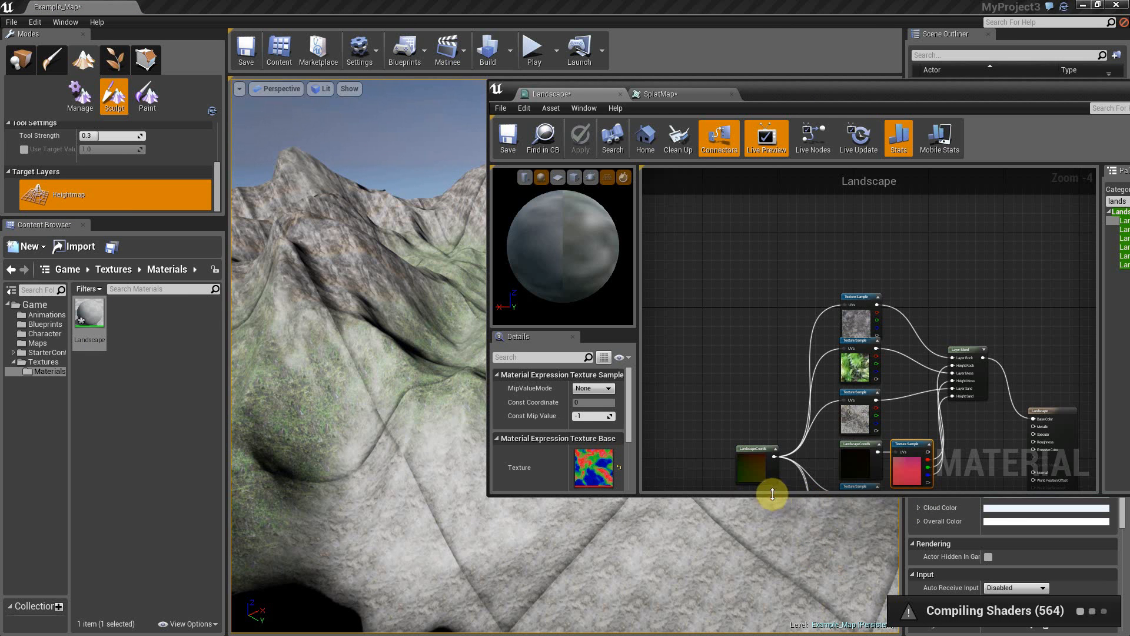
{"action": "left_click_drag", "start_coordinate": [818, 102], "coordinate": [1129, 165]}
{"action": "right_click_drag", "start_coordinate": [964, 452], "coordinate": [861, 440]}
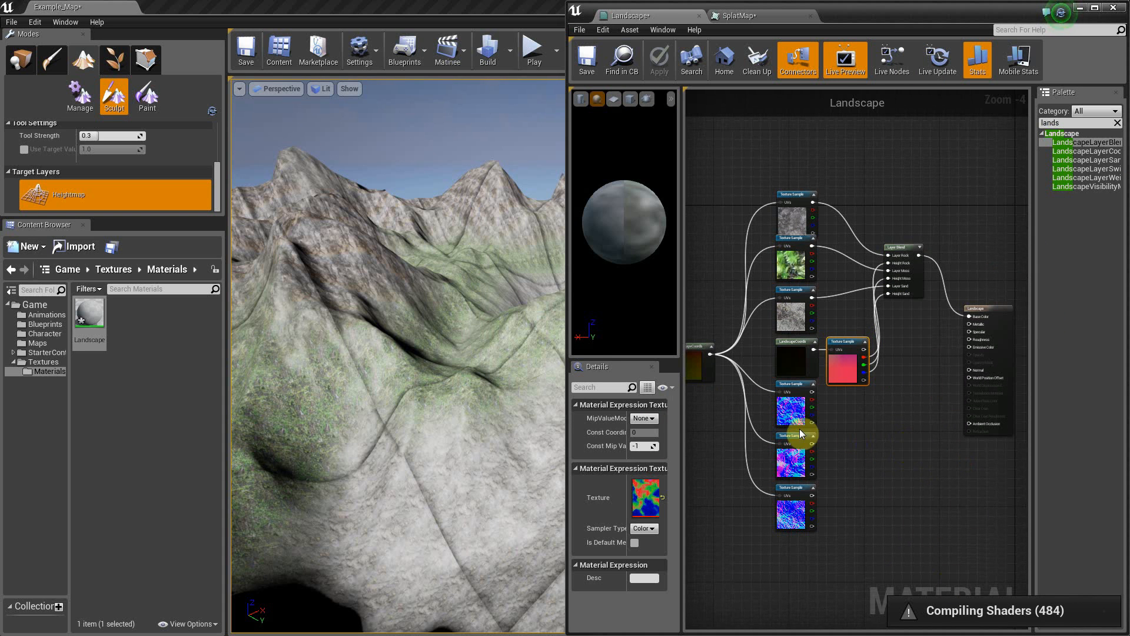
{"action": "left_click_drag", "start_coordinate": [568, 333], "coordinate": [384, 347]}
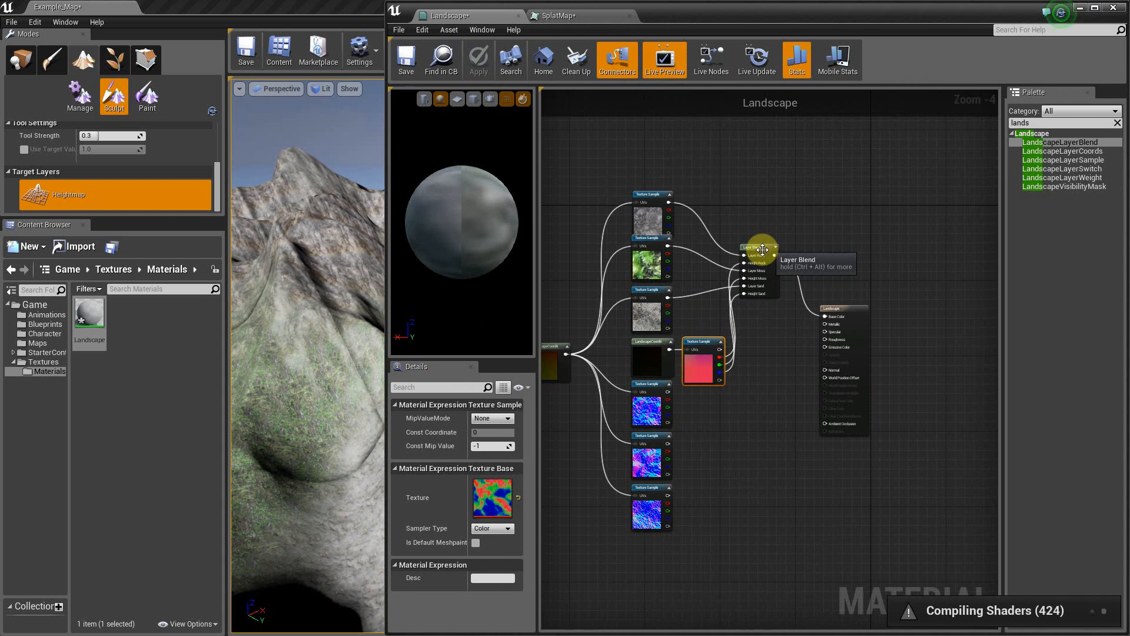
Step: Duplicate the Layer Blend node and place the copy beside the splat map sample, below the original
{"action": "left_click", "coordinate": [762, 250]}
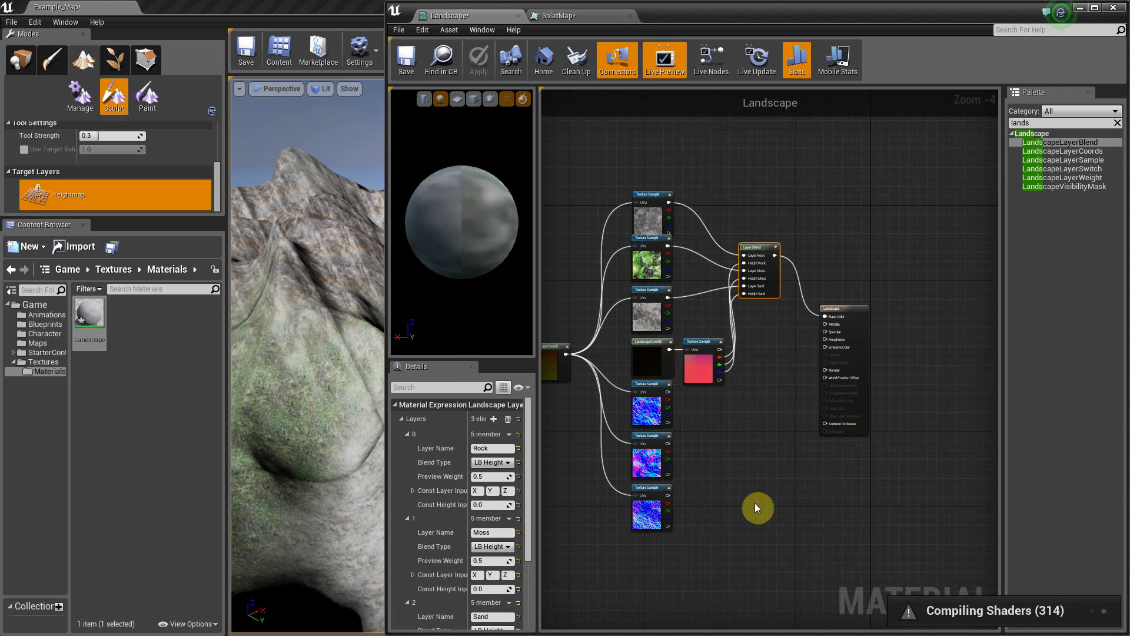
{"action": "key", "text": "ctrl+c"}
{"action": "key", "text": "ctrl+v"}
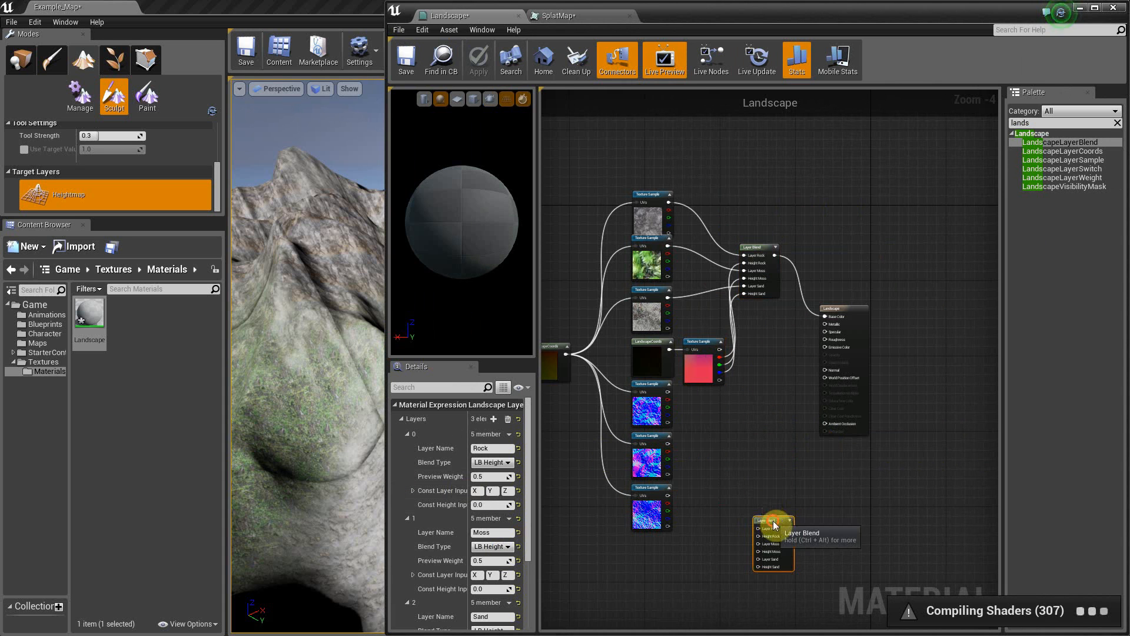
{"action": "left_click_drag", "start_coordinate": [771, 520], "coordinate": [764, 399]}
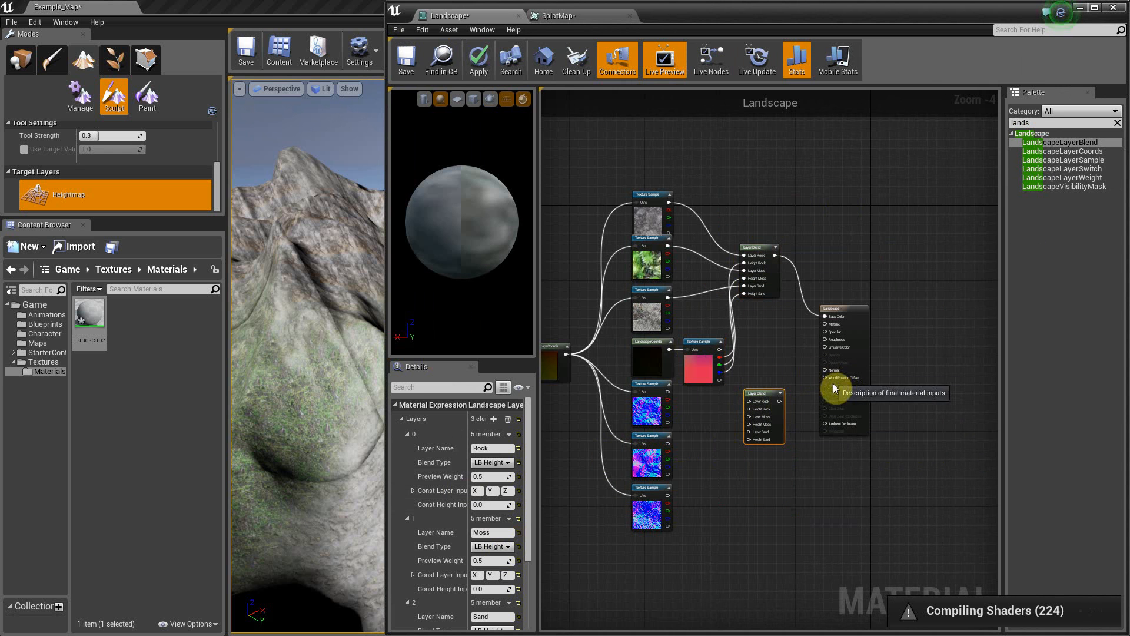
{"action": "scroll", "coordinate": [812, 415], "scroll_direction": "up", "scroll_amount": 1}
{"action": "right_click_drag", "start_coordinate": [699, 477], "coordinate": [783, 473]}
{"action": "scroll", "coordinate": [787, 471], "scroll_direction": "up", "scroll_amount": 2}
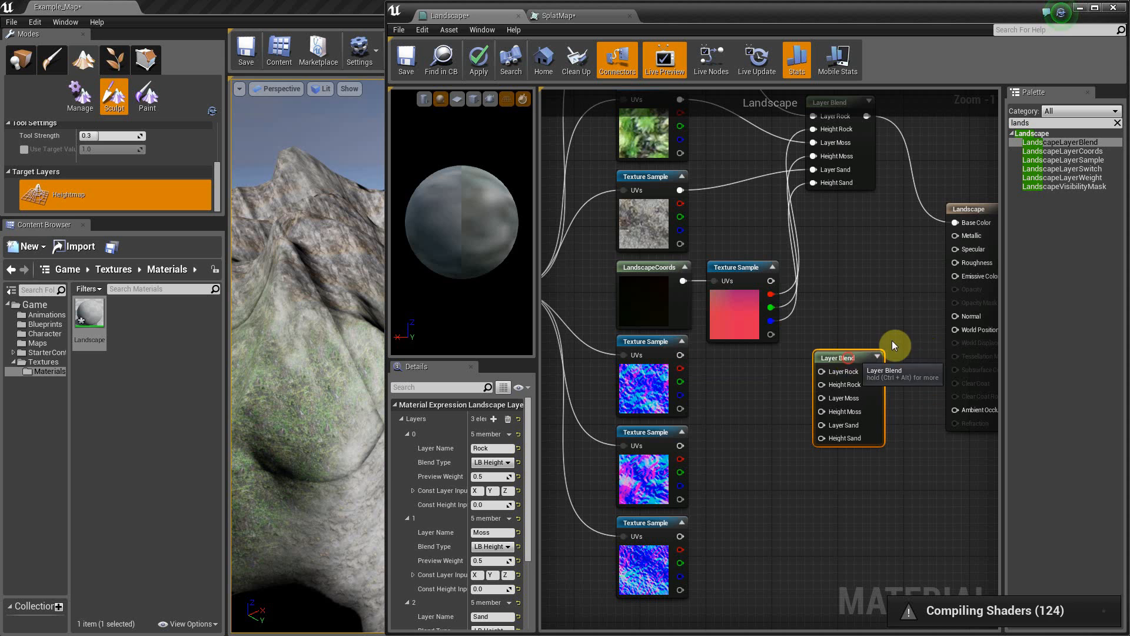
{"action": "left_click_drag", "start_coordinate": [861, 358], "coordinate": [865, 316]}
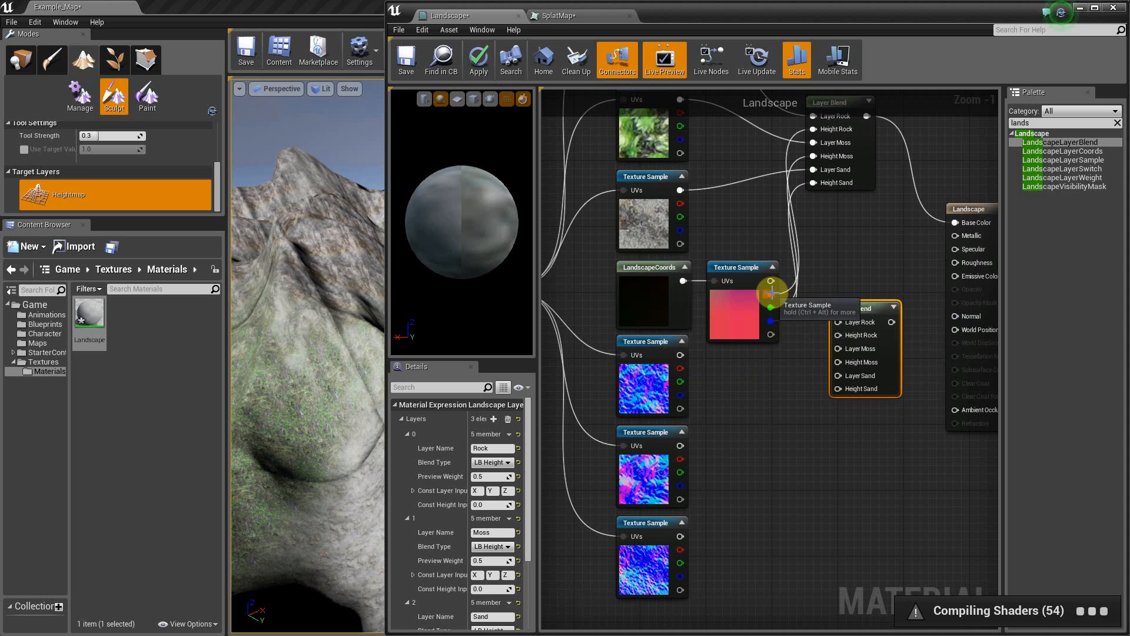
Step: Connect the splat map's red, green and blue channels to the second Layer Blend's Height Rock, Height Moss and Height Sand inputs
{"action": "left_click_drag", "start_coordinate": [770, 294], "coordinate": [837, 335]}
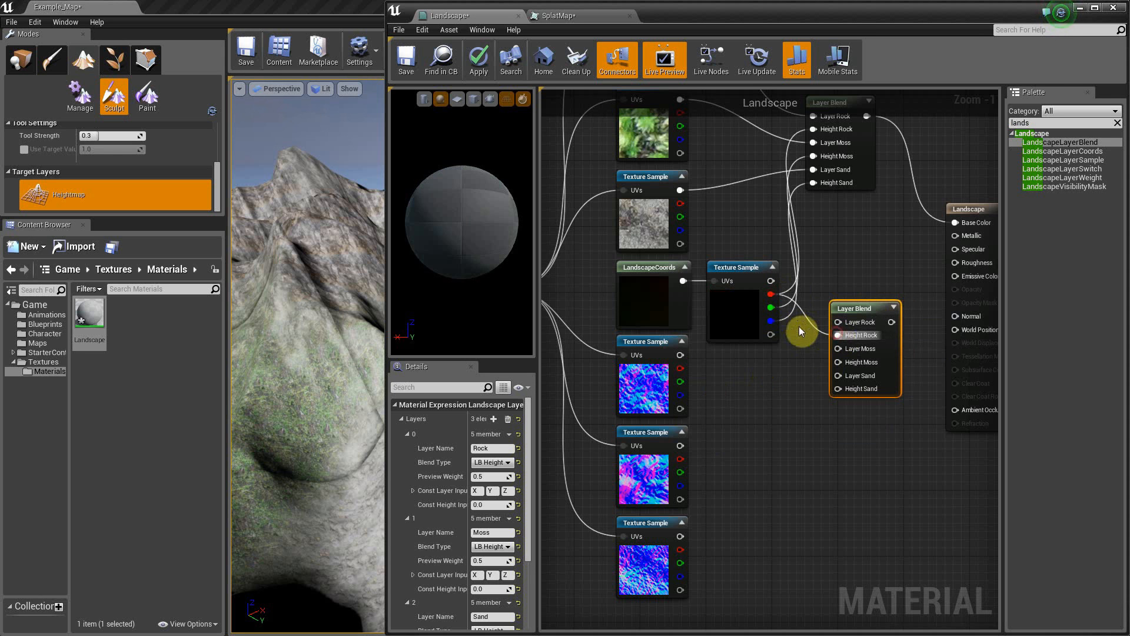
{"action": "left_click_drag", "start_coordinate": [771, 307], "coordinate": [836, 362]}
{"action": "left_click_drag", "start_coordinate": [771, 321], "coordinate": [838, 373]}
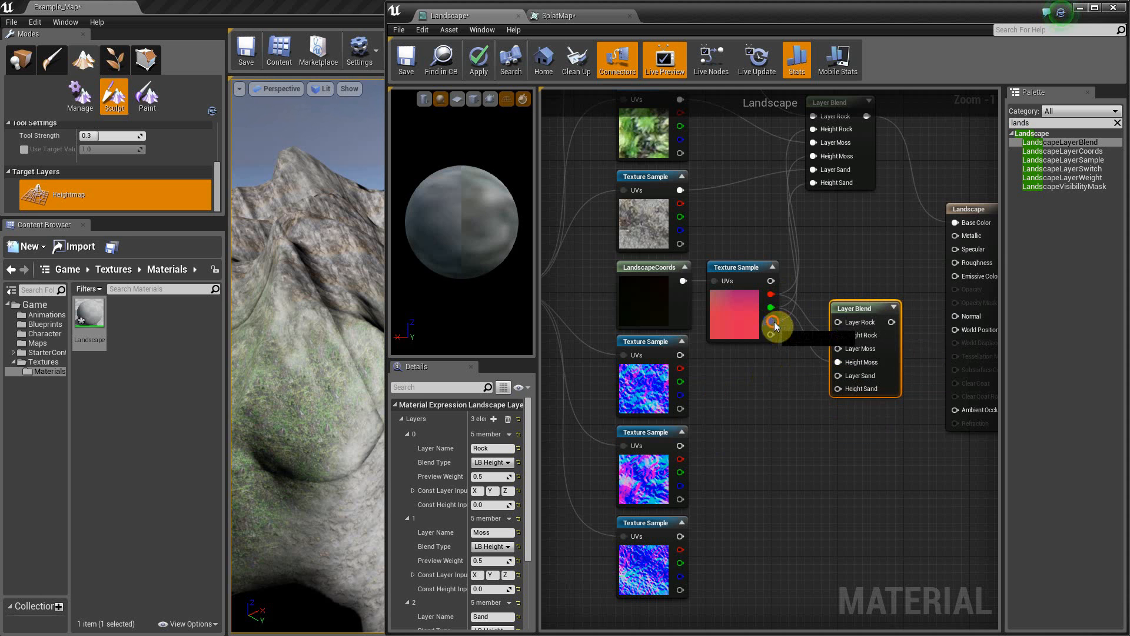
{"action": "left_click_drag", "start_coordinate": [775, 325], "coordinate": [837, 388]}
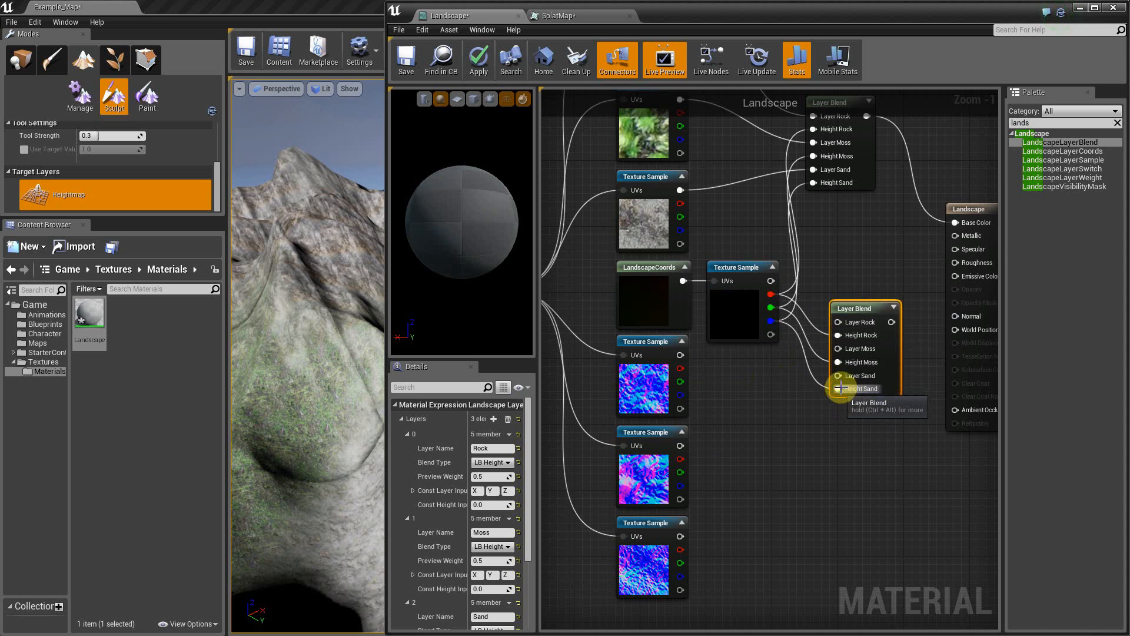
Step: Connect the three normal map samples, in order, to the second Layer Blend's Layer Rock, Layer Moss and Layer Sand inputs
{"action": "left_click", "coordinate": [760, 271]}
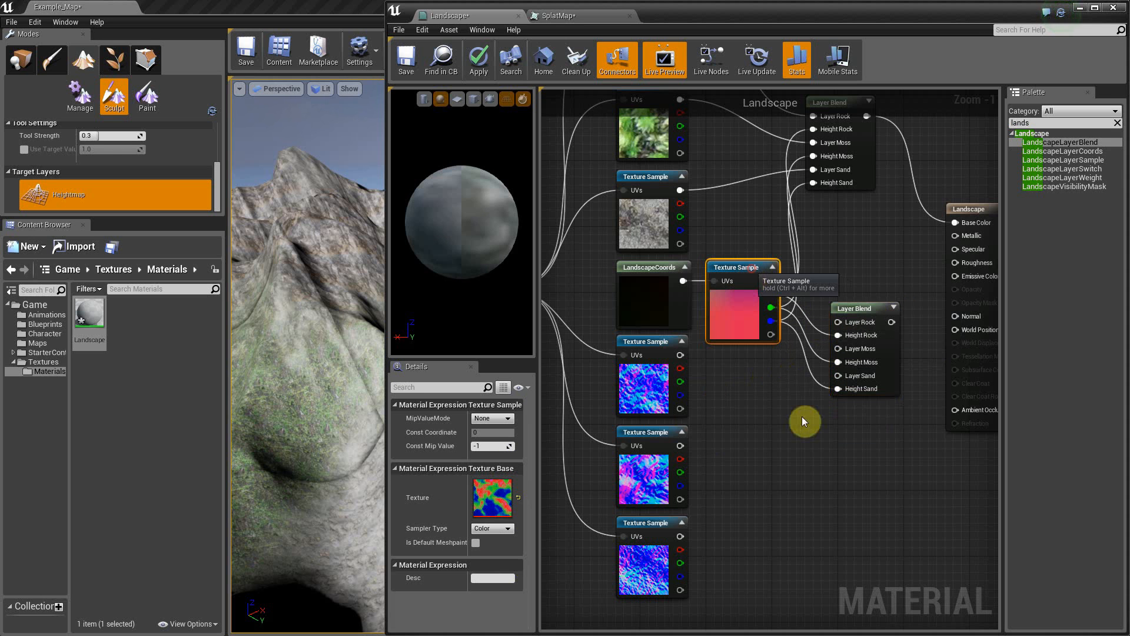
{"action": "left_click", "coordinate": [650, 348]}
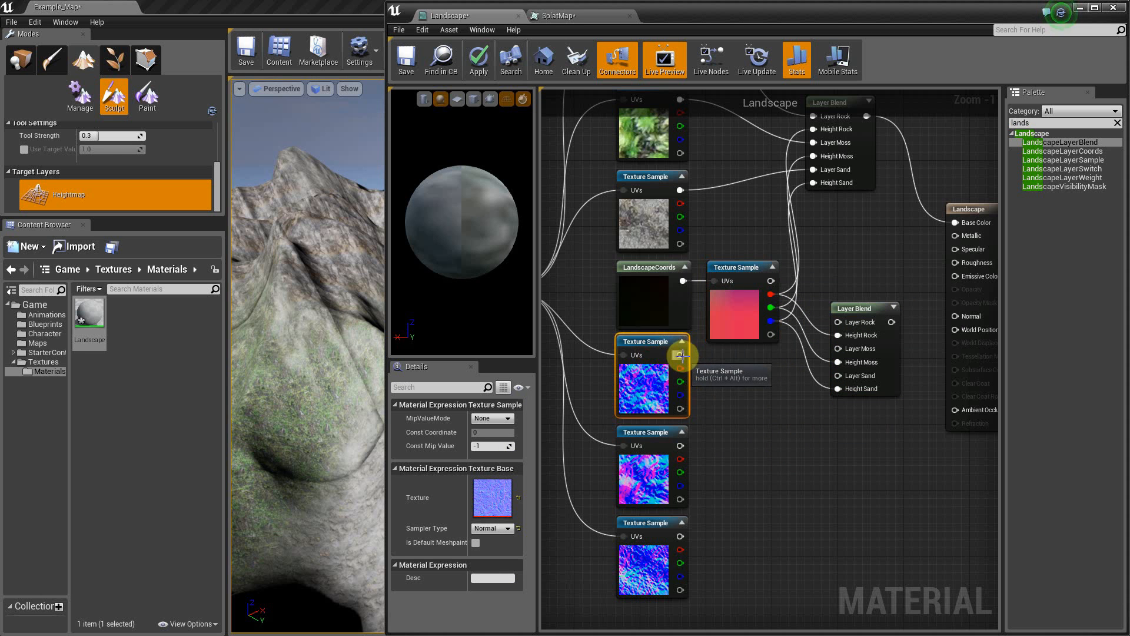
{"action": "left_click_drag", "start_coordinate": [681, 355], "coordinate": [838, 323]}
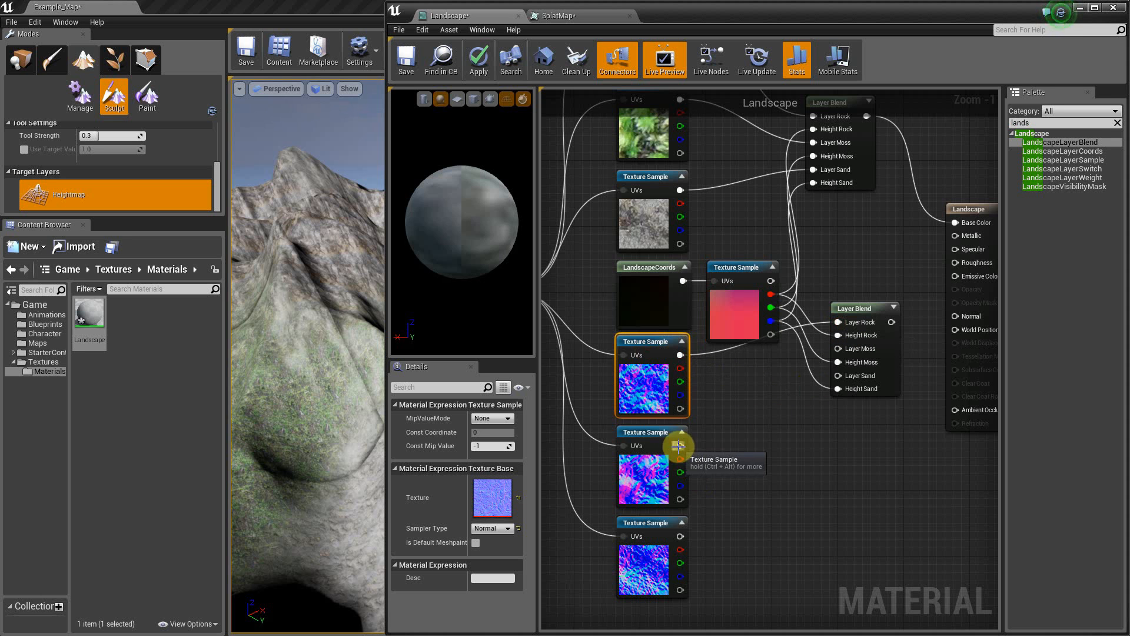
{"action": "left_click_drag", "start_coordinate": [679, 446], "coordinate": [838, 349]}
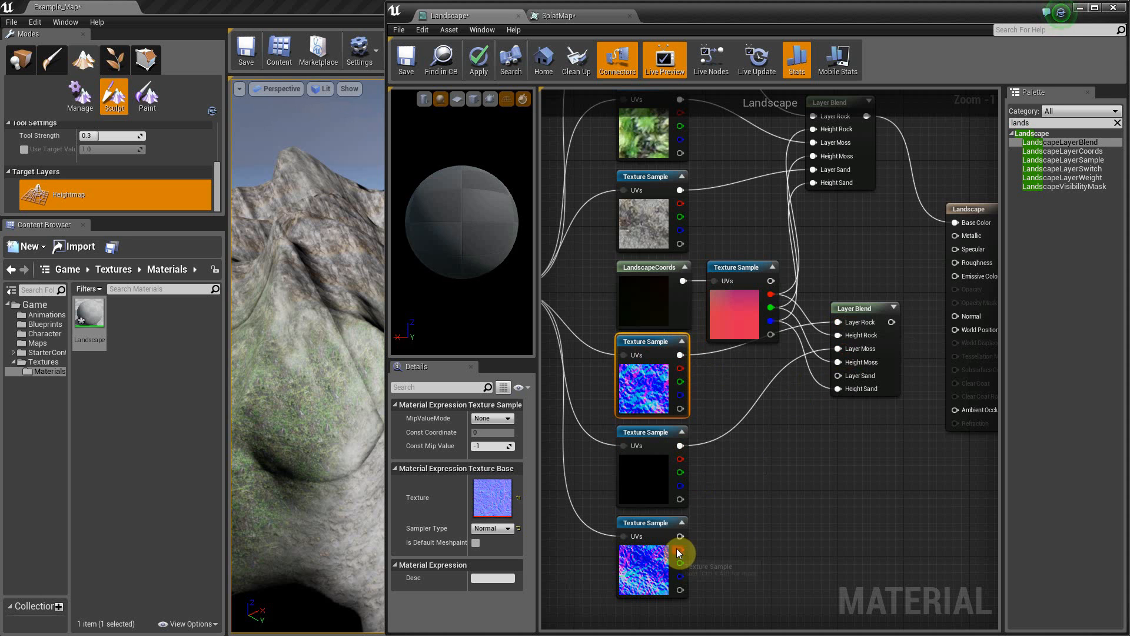
{"action": "left_click_drag", "start_coordinate": [681, 536], "coordinate": [845, 376]}
Step: Connect the second Layer Blend's output to the Landscape material's Normal input
{"action": "right_click_drag", "start_coordinate": [764, 434], "coordinate": [825, 465]}
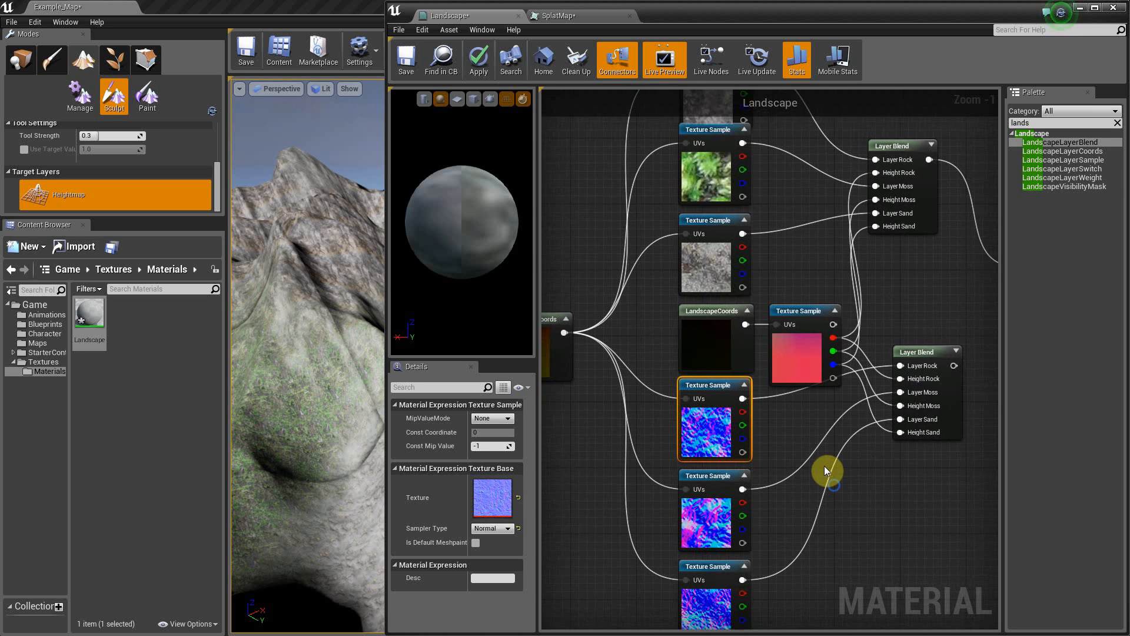
{"action": "scroll", "coordinate": [827, 457], "scroll_direction": "down", "scroll_amount": 3}
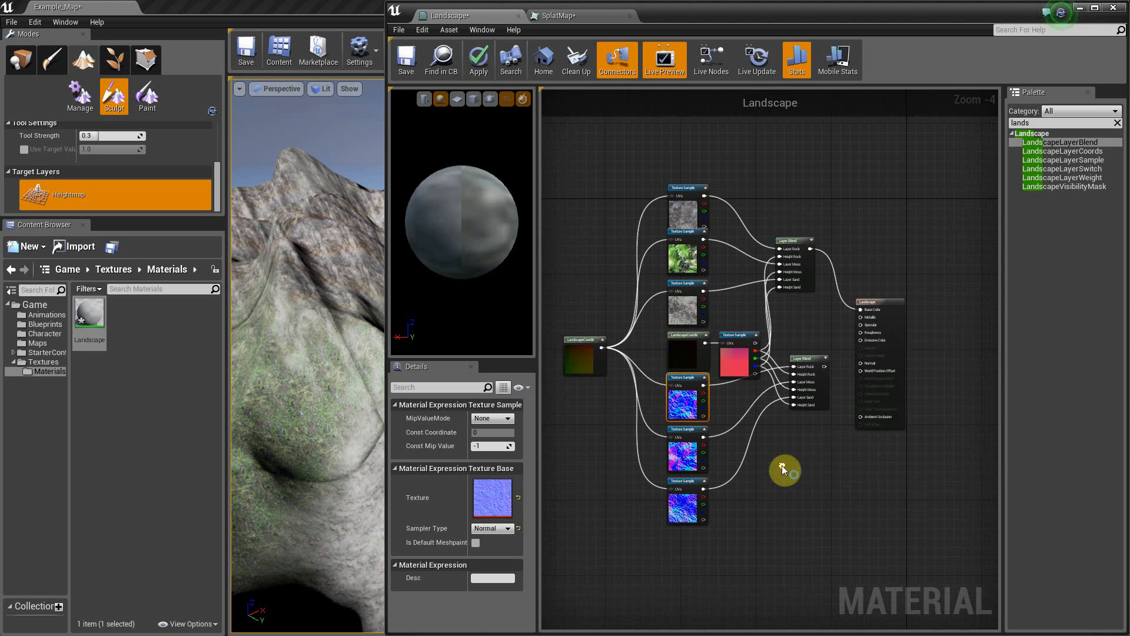
{"action": "scroll", "coordinate": [786, 445], "scroll_direction": "up", "scroll_amount": 3}
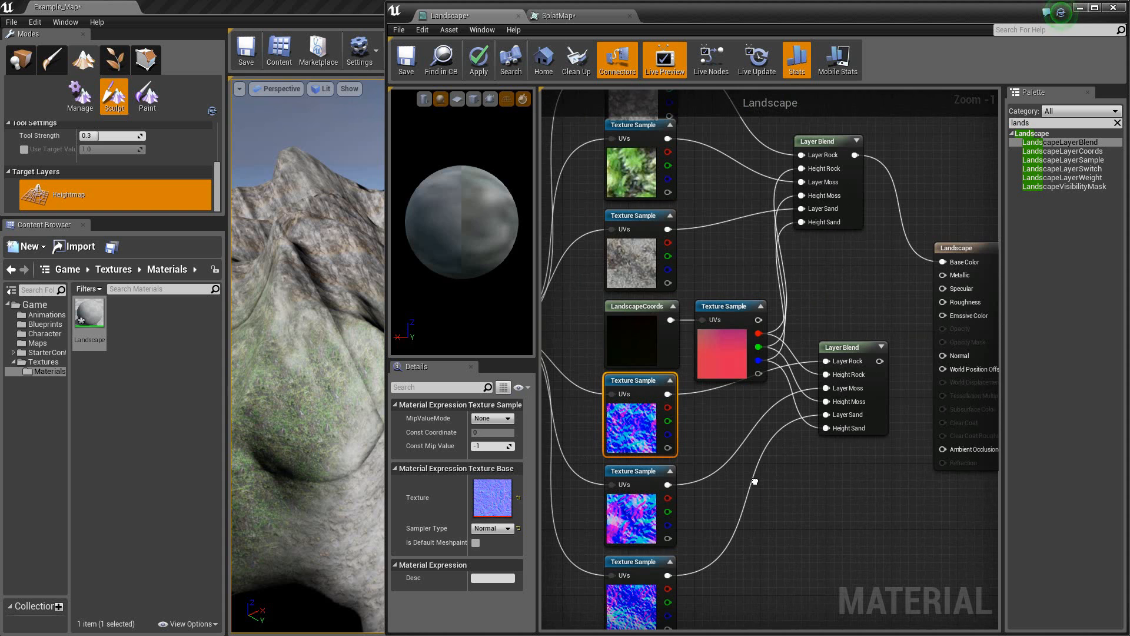
{"action": "scroll", "coordinate": [776, 466], "scroll_direction": "down", "scroll_amount": 1}
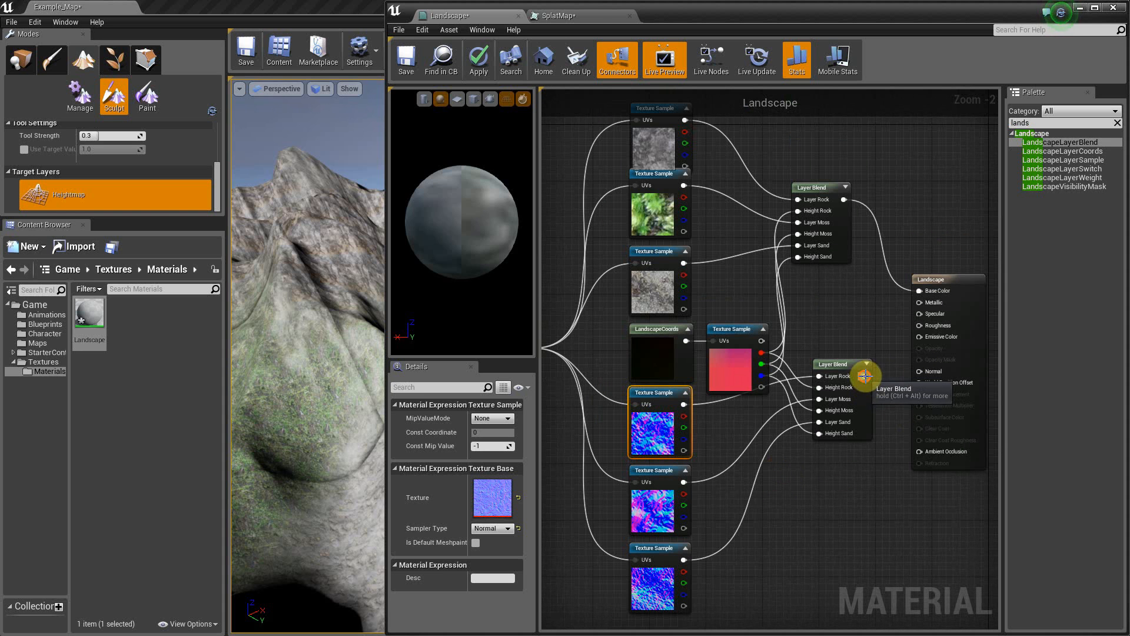
{"action": "left_click_drag", "start_coordinate": [865, 375], "coordinate": [919, 372]}
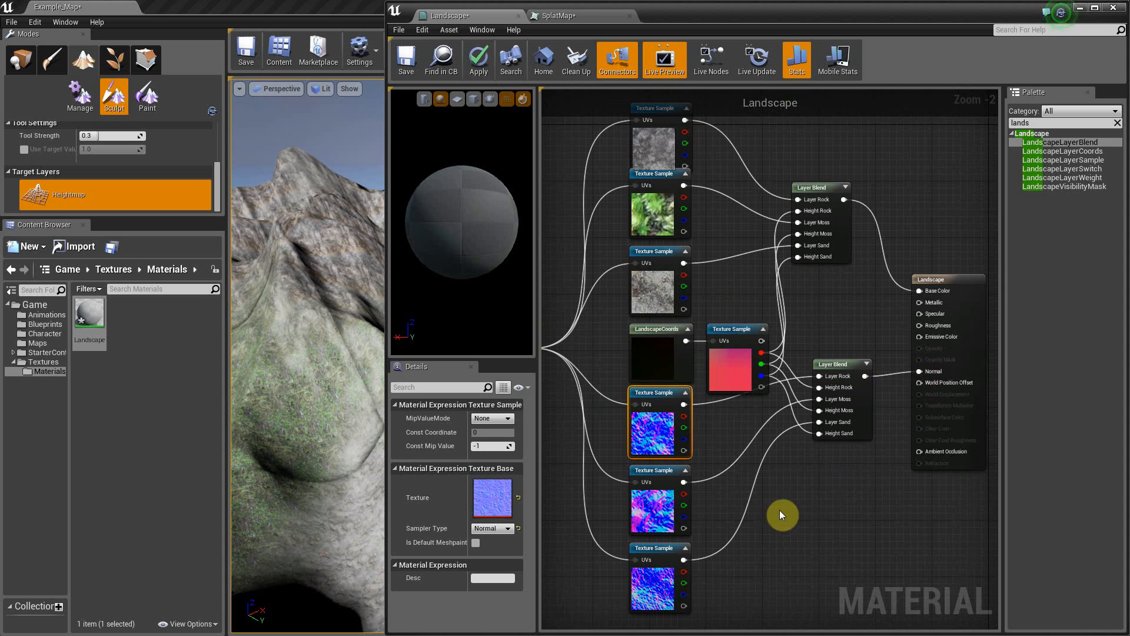
Step: Uncover the level viewport to view the terrain from another angle, and apply the Landscape material changes
{"action": "scroll", "coordinate": [783, 517], "scroll_direction": "down", "scroll_amount": 1}
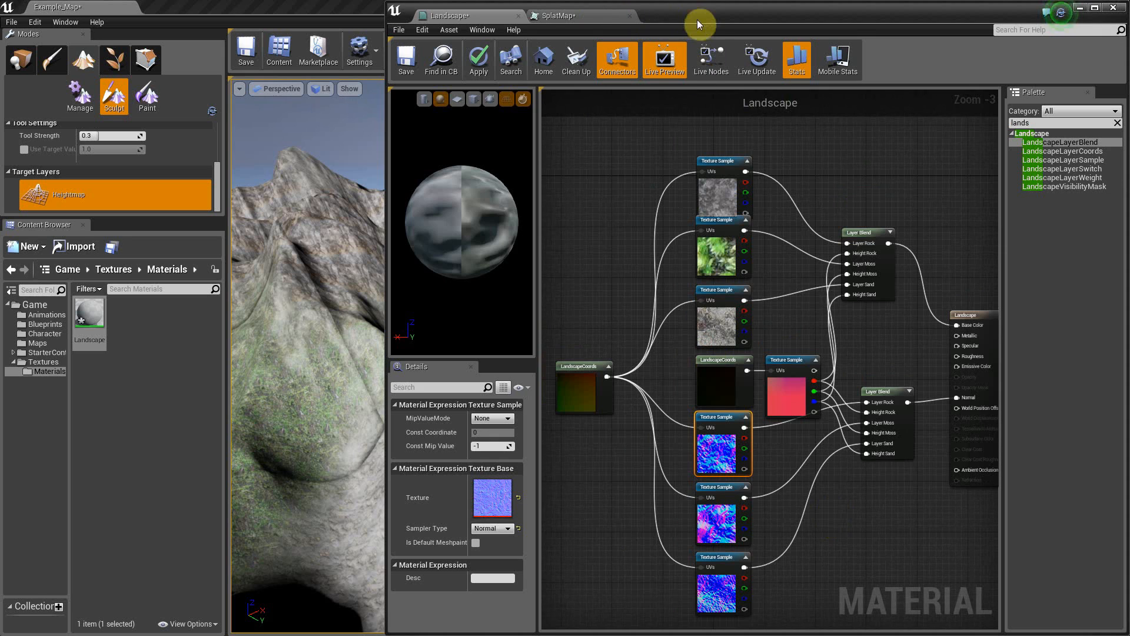
{"action": "left_click_drag", "start_coordinate": [688, 14], "coordinate": [697, 407]}
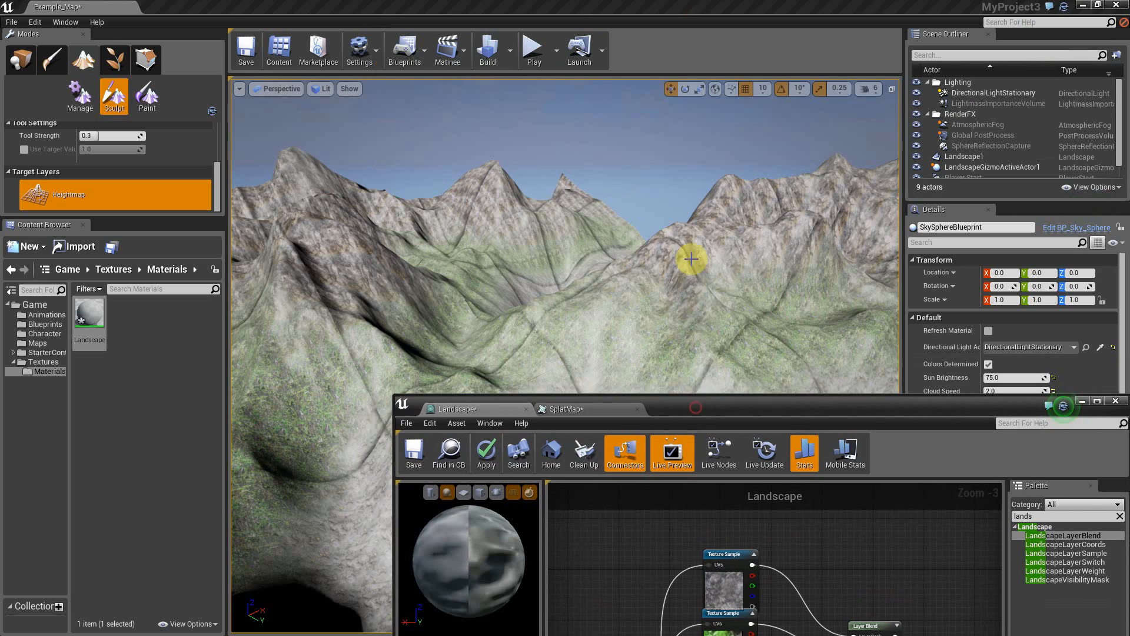
{"action": "right_click_drag", "start_coordinate": [691, 258], "coordinate": [692, 193]}
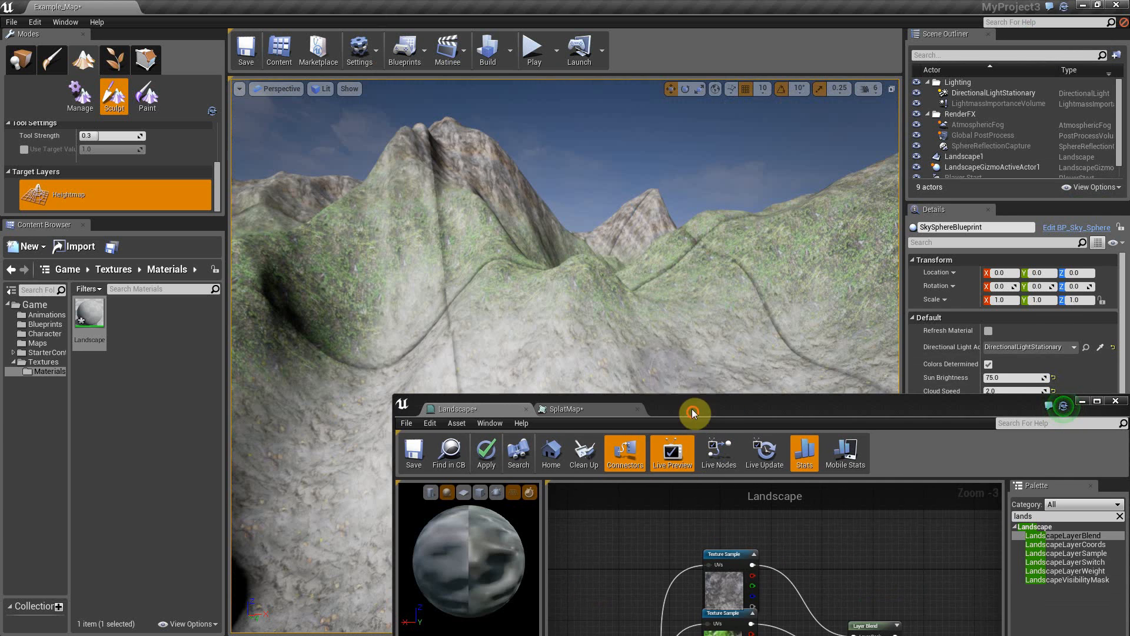
{"action": "left_click_drag", "start_coordinate": [691, 408], "coordinate": [616, 150]}
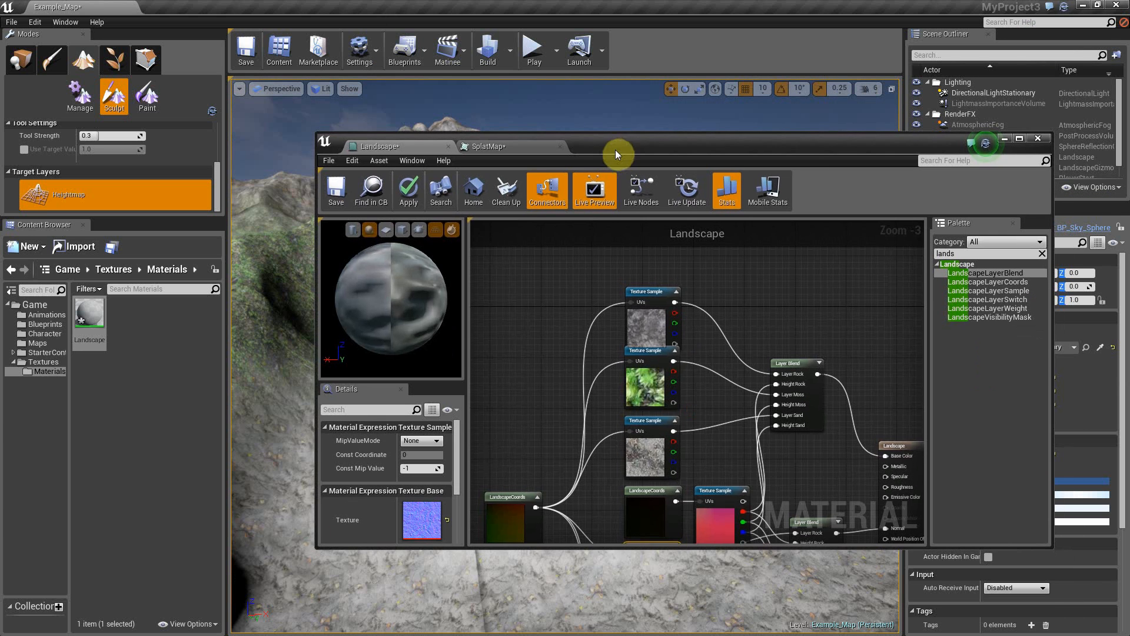
{"action": "left_click", "coordinate": [422, 193]}
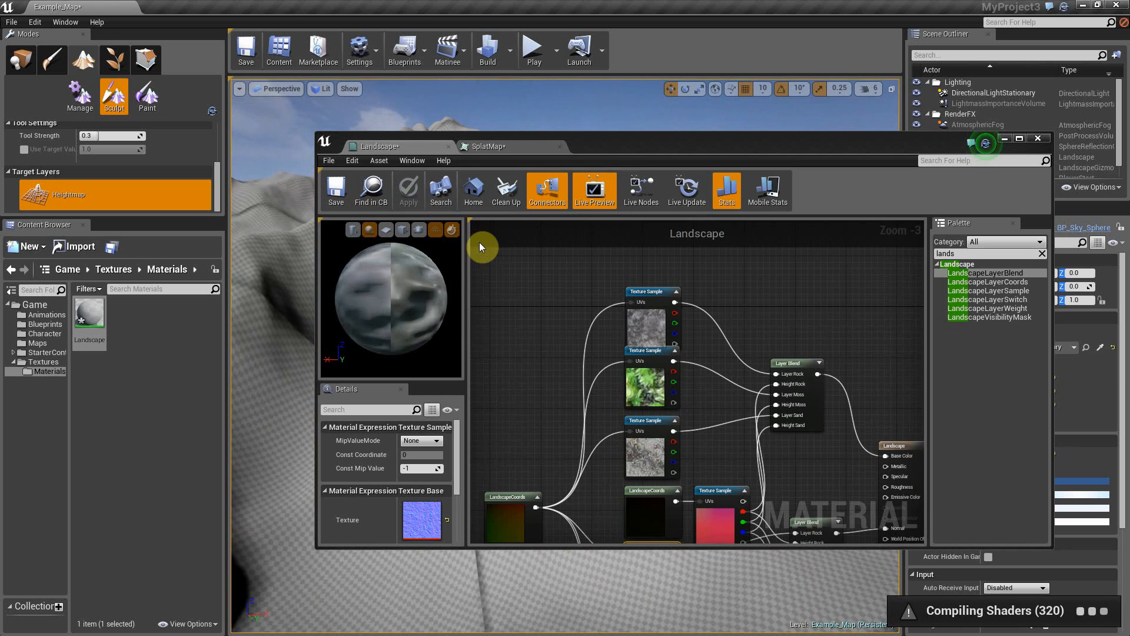
Step: Move the material editor aside and examine the terrain surface in the level viewport with the normal maps applied
{"action": "left_click_drag", "start_coordinate": [609, 143], "coordinate": [624, 429]}
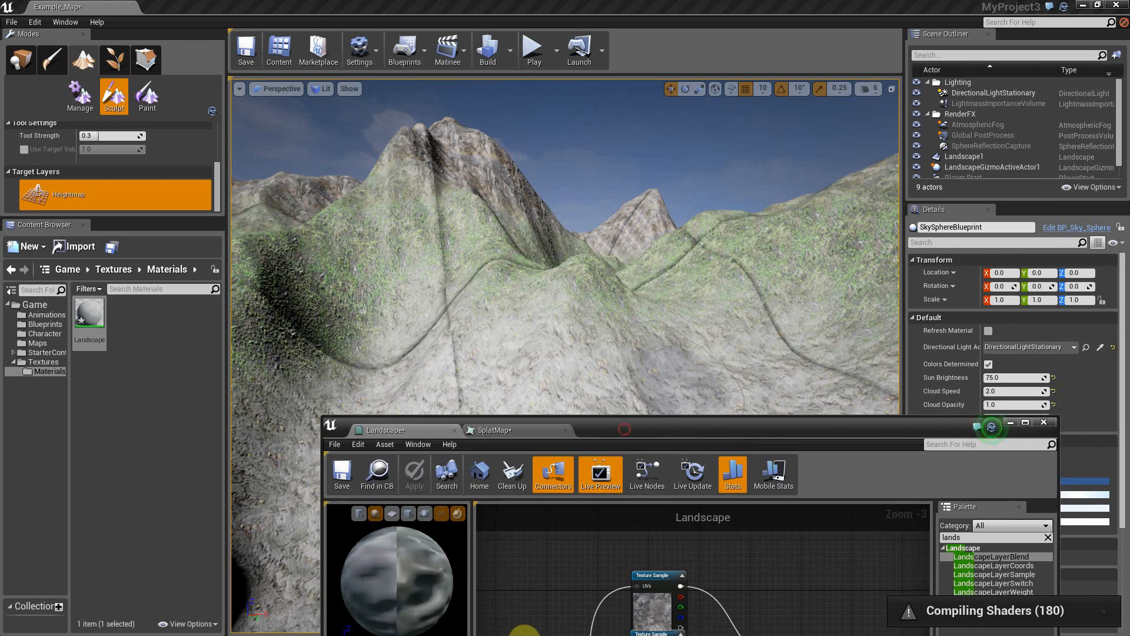
{"action": "key", "text": "super"}
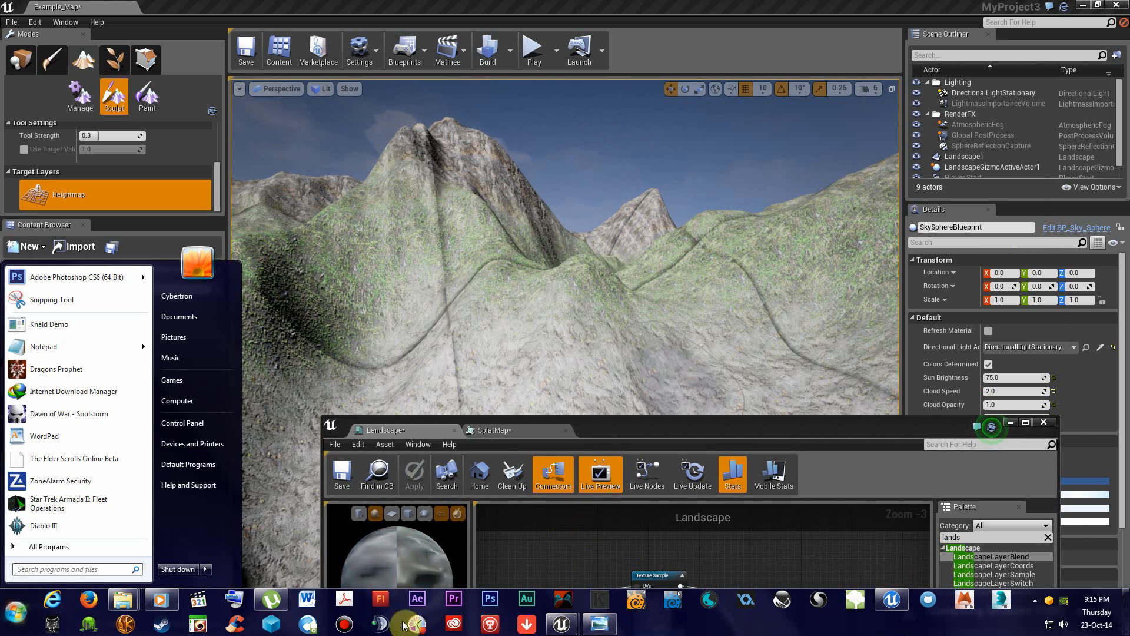
{"action": "left_click", "coordinate": [797, 425]}
{"action": "left_click_drag", "start_coordinate": [800, 426], "coordinate": [833, 284]}
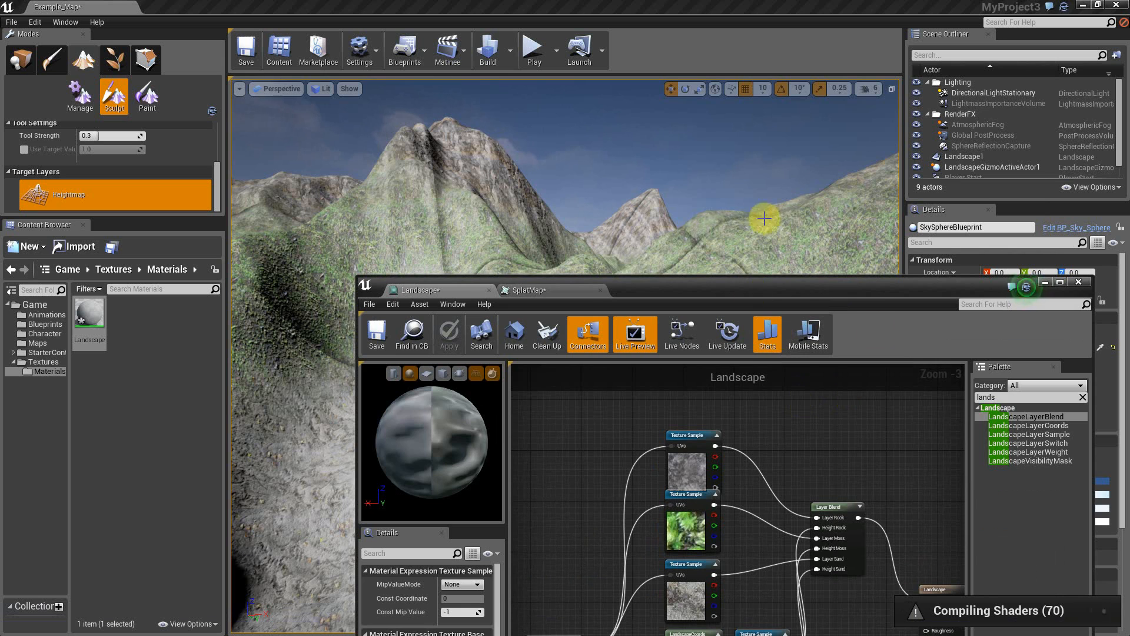
{"action": "left_click_drag", "start_coordinate": [868, 295], "coordinate": [841, 511]}
{"action": "right_click_drag", "start_coordinate": [771, 386], "coordinate": [835, 537]}
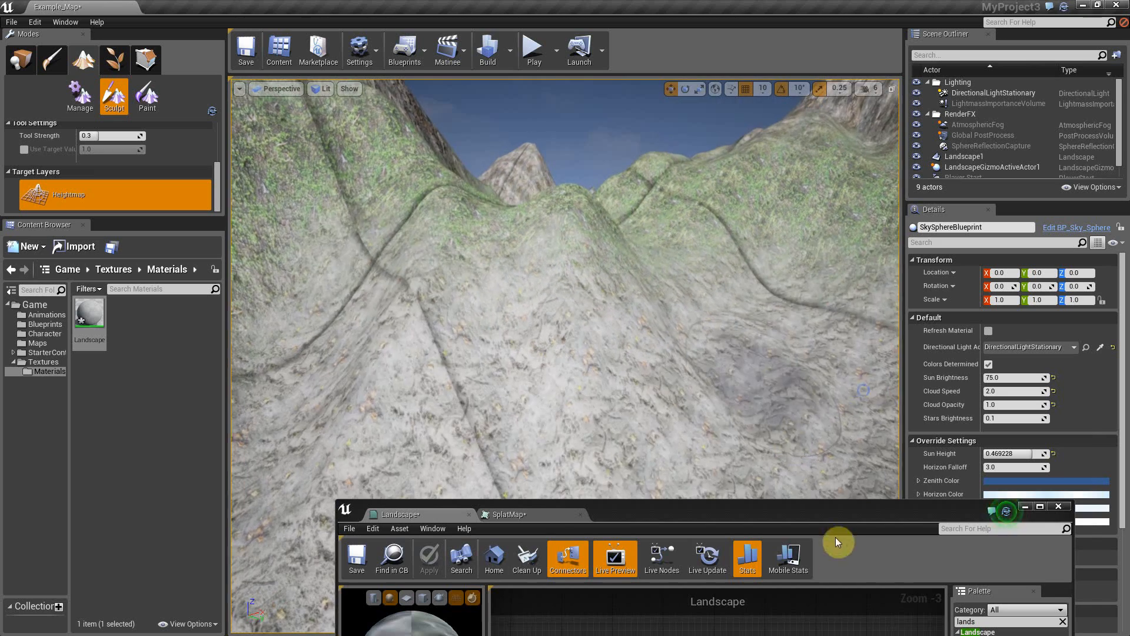
{"action": "left_click_drag", "start_coordinate": [804, 516], "coordinate": [803, 230]}
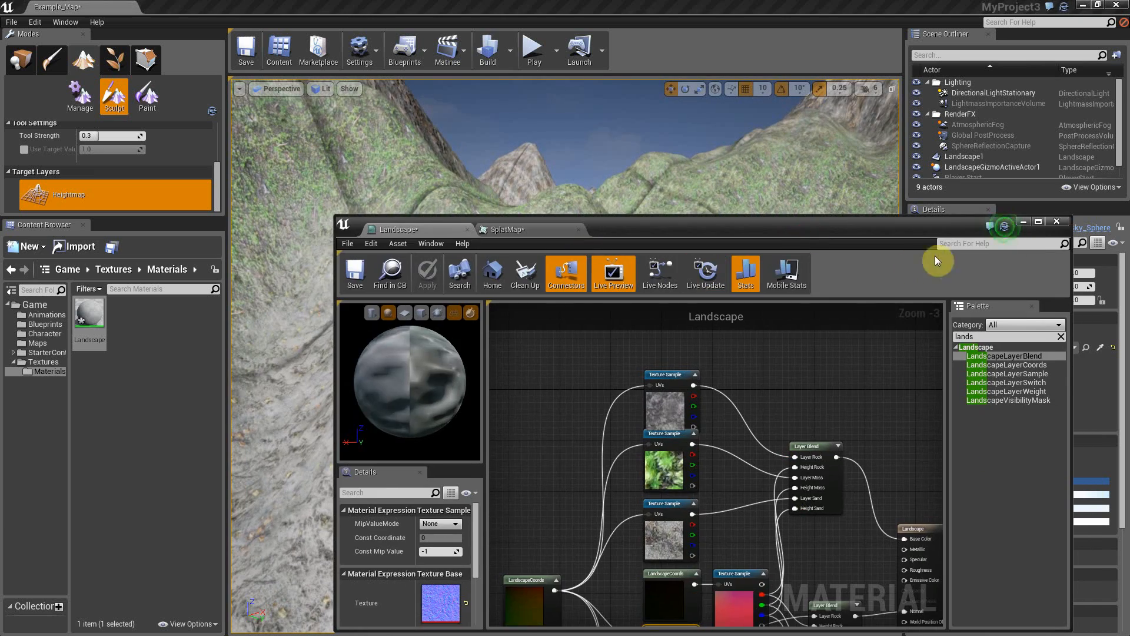
Step: Minimize the material editor and fly up close to a mountain's rock face to examine its normal detail
{"action": "left_click", "coordinate": [1023, 222]}
{"action": "right_click_drag", "start_coordinate": [648, 456], "coordinate": [766, 347]}
{"action": "key", "text": "w"}
{"action": "key", "text": "w"}
{"action": "key", "text": "w"}
{"action": "key", "text": "w"}
{"action": "key", "text": "w"}
{"action": "key", "text": "w"}
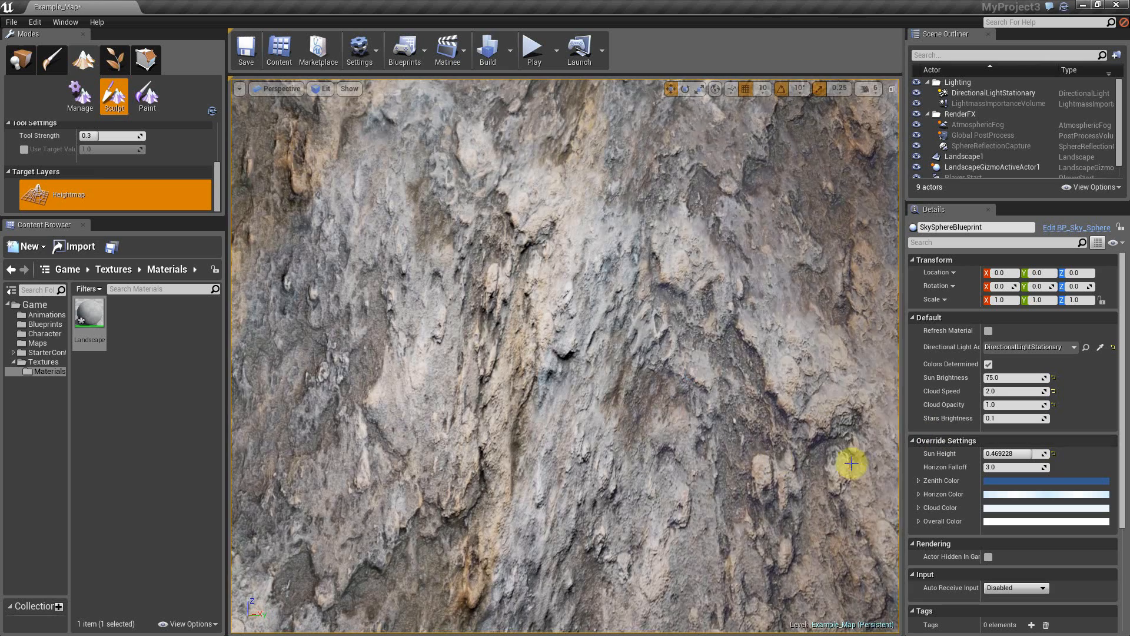
Step: Fly over the mossy slope and the sandy valley floor to examine their surface detail and the blending between layers
{"action": "right_click_drag", "start_coordinate": [852, 463], "coordinate": [726, 464]}
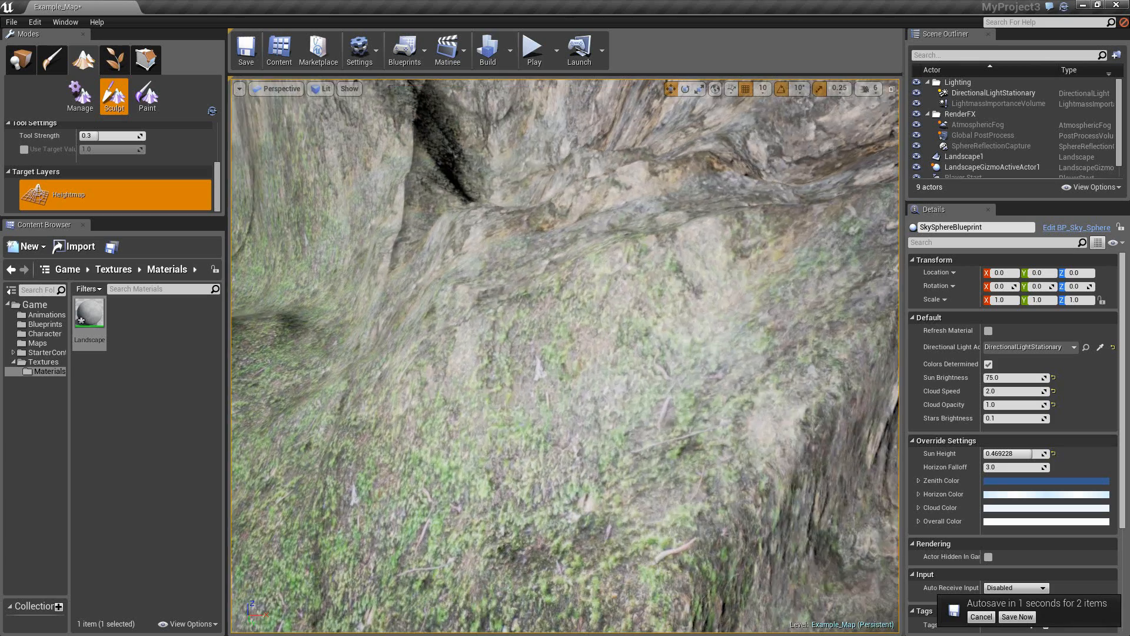
{"action": "right_click_drag", "start_coordinate": [565, 355], "coordinate": [518, 259]}
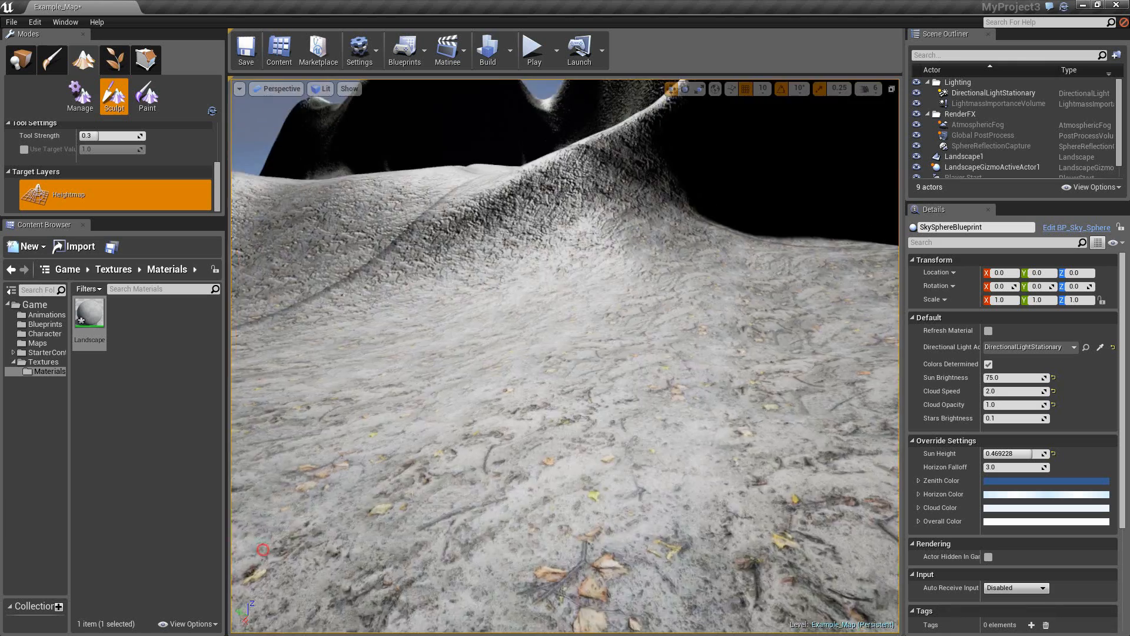
{"action": "right_click_drag", "start_coordinate": [263, 549], "coordinate": [726, 464]}
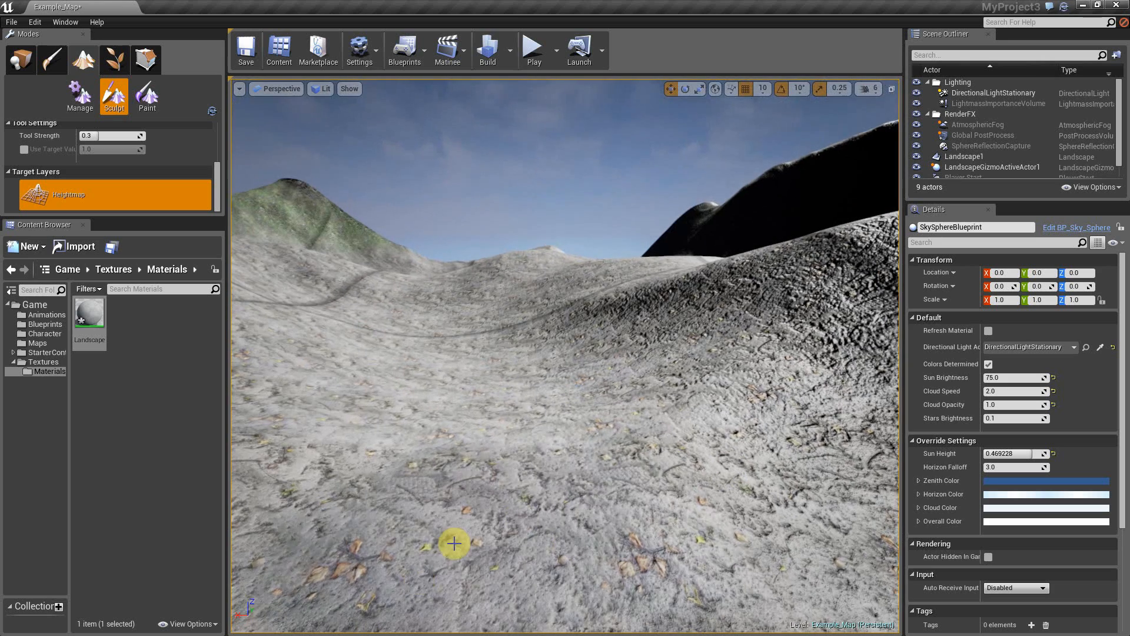
{"action": "right_click_drag", "start_coordinate": [712, 508], "coordinate": [872, 465]}
{"action": "key", "text": "w"}
{"action": "right_click_drag", "start_coordinate": [677, 412], "coordinate": [714, 407]}
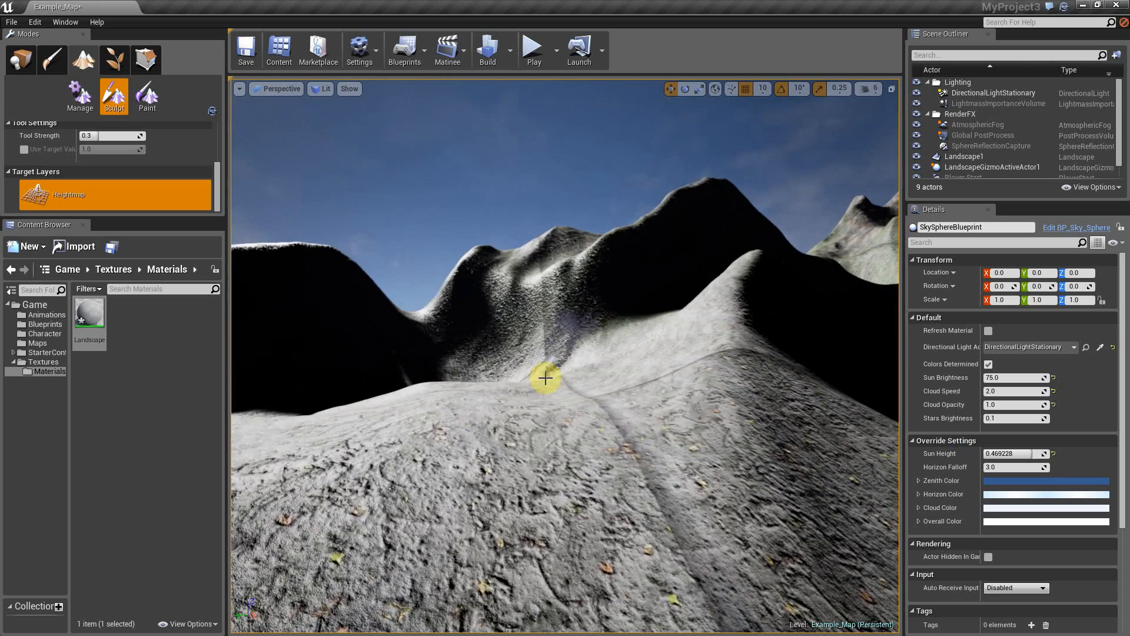
{"action": "mouse_move", "coordinate": [501, 475]}
{"action": "right_mouse_down"}
{"action": "mouse_move", "coordinate": [648, 475]}
{"action": "mouse_move", "coordinate": [503, 478]}
{"action": "right_mouse_up"}
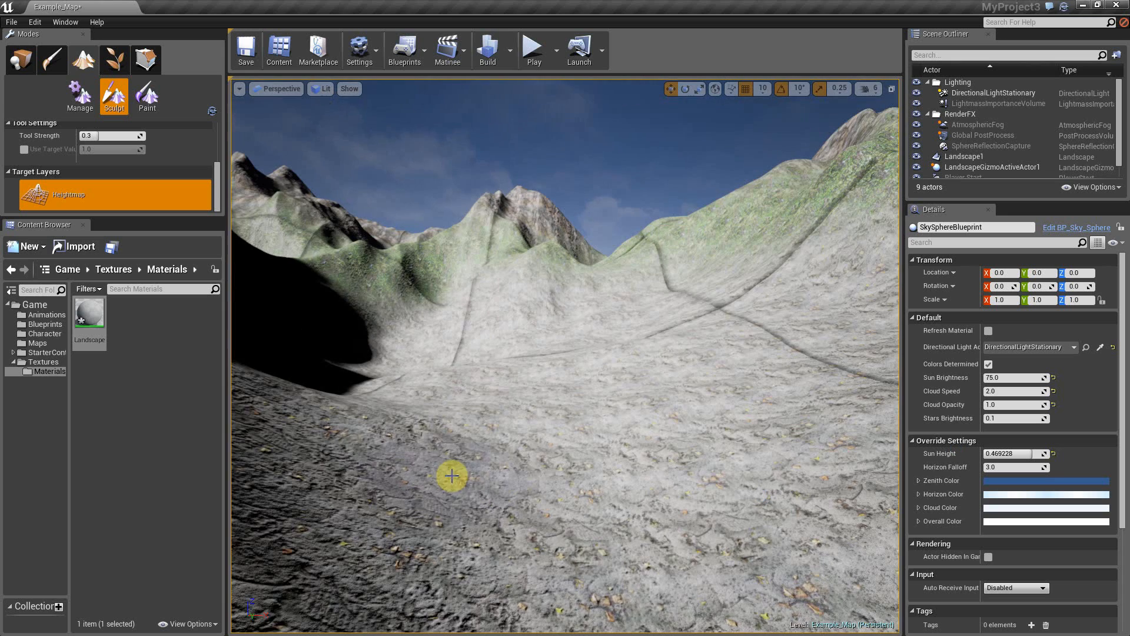
{"action": "key", "text": "super"}
{"action": "key", "text": "Escape"}
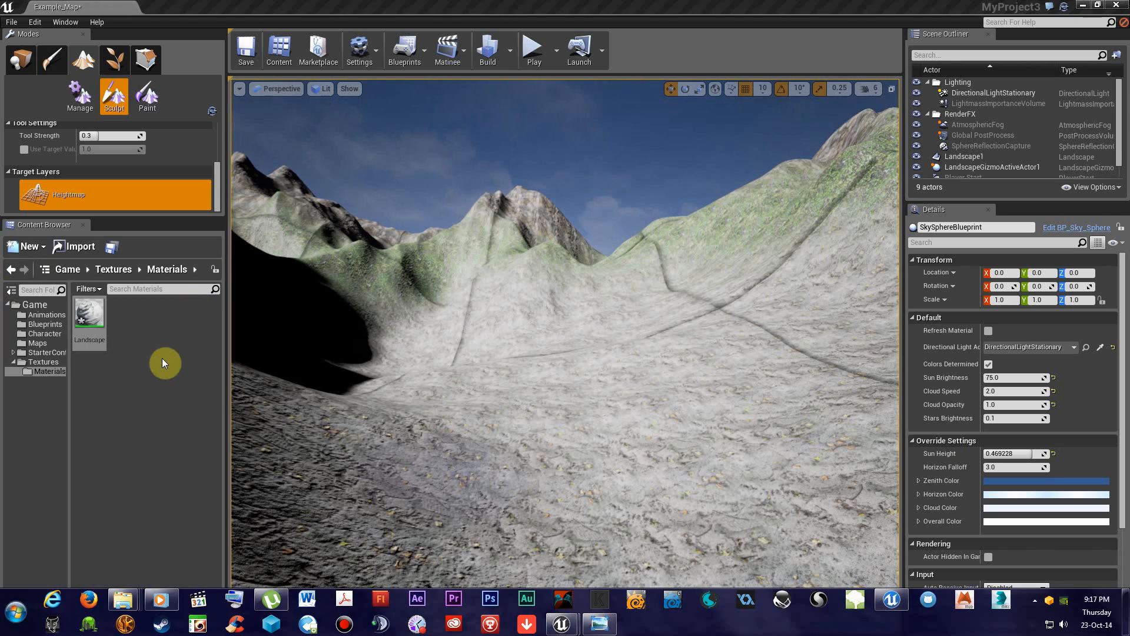
Step: Reopen the Landscape material editor, maximize its window and frame the two Layer Blend nodes and the material output
{"action": "double_click", "coordinate": [102, 319]}
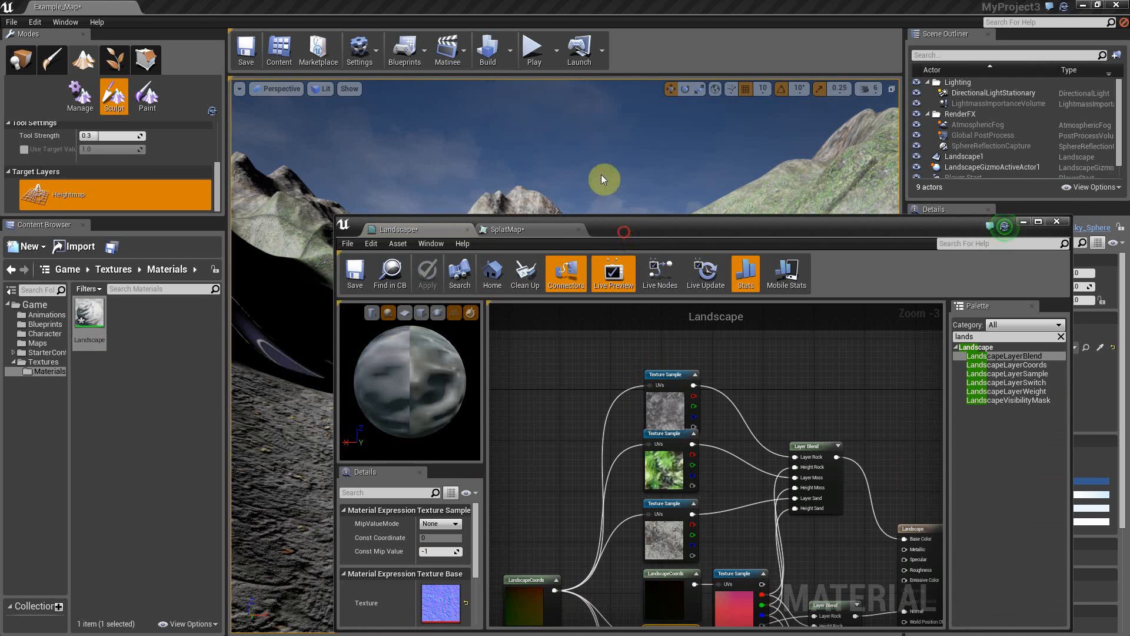
{"action": "left_click_drag", "start_coordinate": [612, 228], "coordinate": [550, 110]}
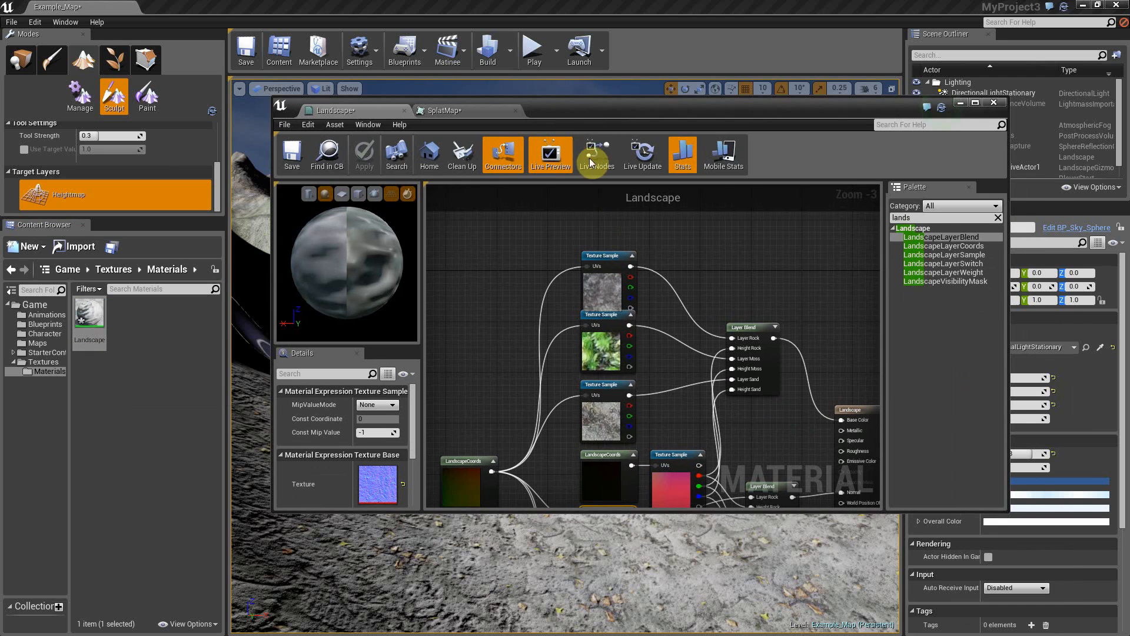
{"action": "double_click", "coordinate": [797, 111]}
{"action": "right_click_drag", "start_coordinate": [720, 292], "coordinate": [797, 215]}
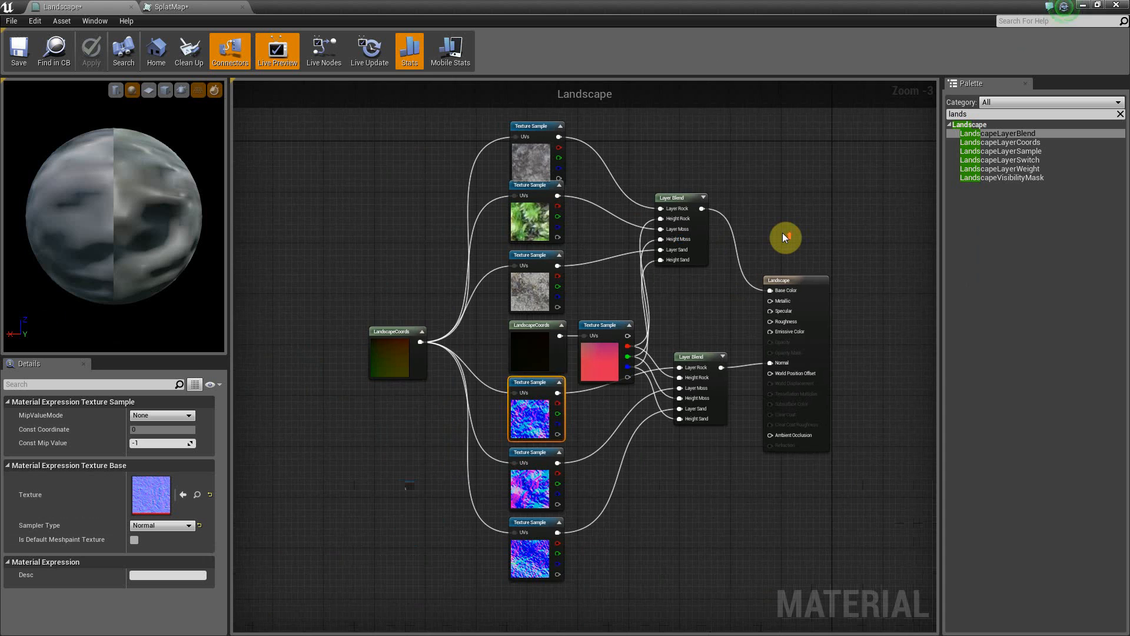
{"action": "scroll", "coordinate": [782, 232], "scroll_direction": "up", "scroll_amount": 3}
{"action": "right_click_drag", "start_coordinate": [645, 361], "coordinate": [671, 339]}
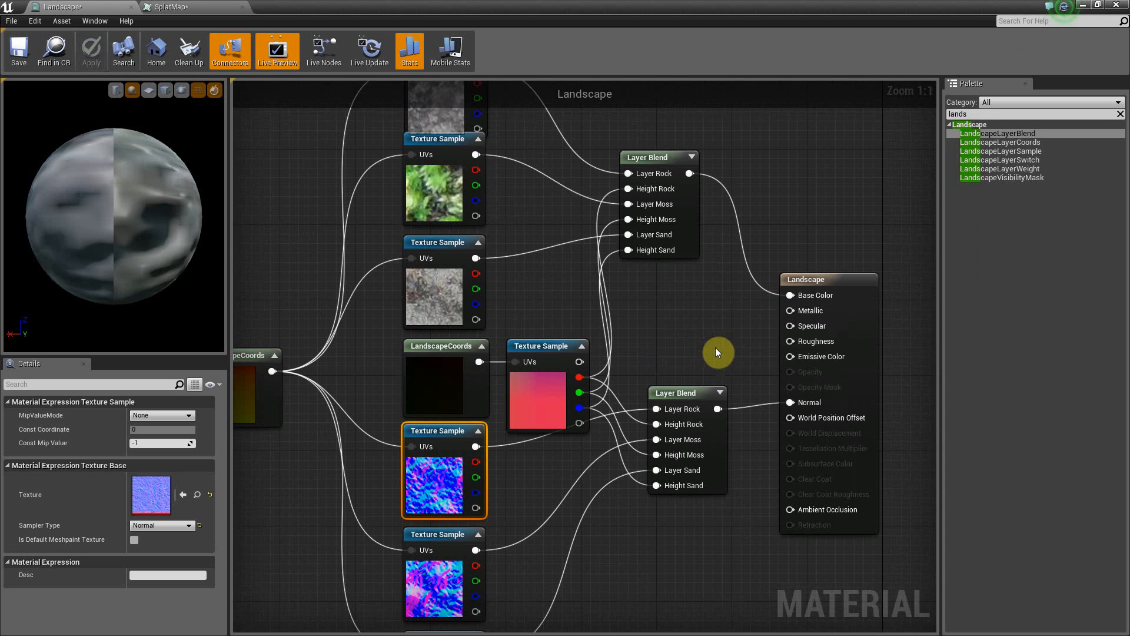
Step: Add two Constant nodes and connect one to the Landscape material's Specular input and the other to Roughness
{"action": "left_click", "coordinate": [705, 316]}
{"action": "left_click", "coordinate": [664, 361]}
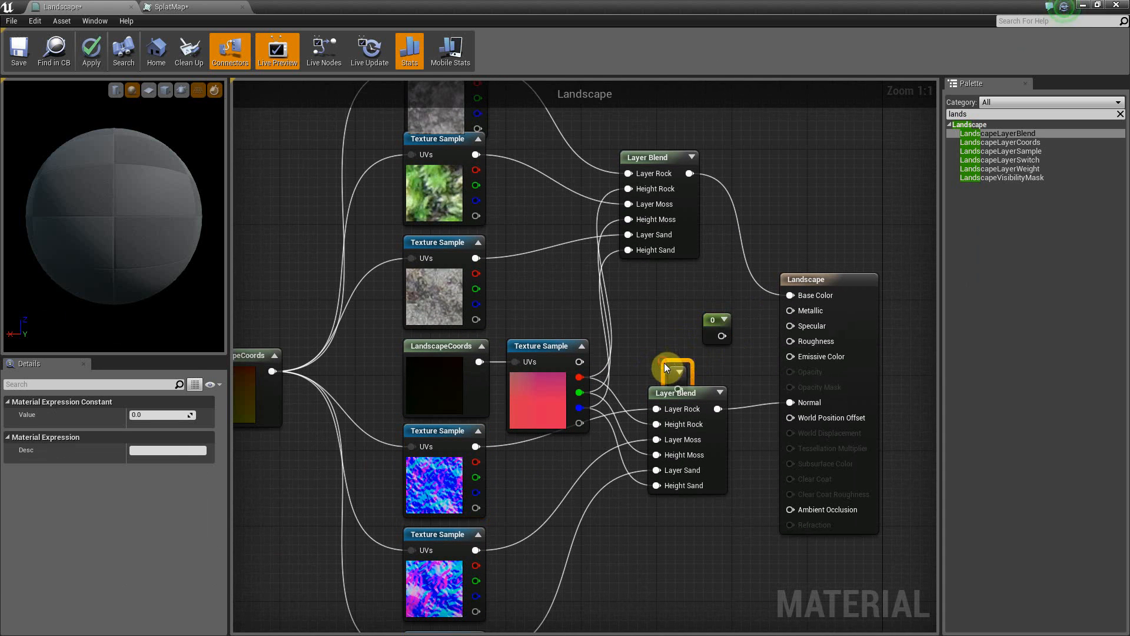
{"action": "left_click_drag", "start_coordinate": [709, 328], "coordinate": [701, 295]}
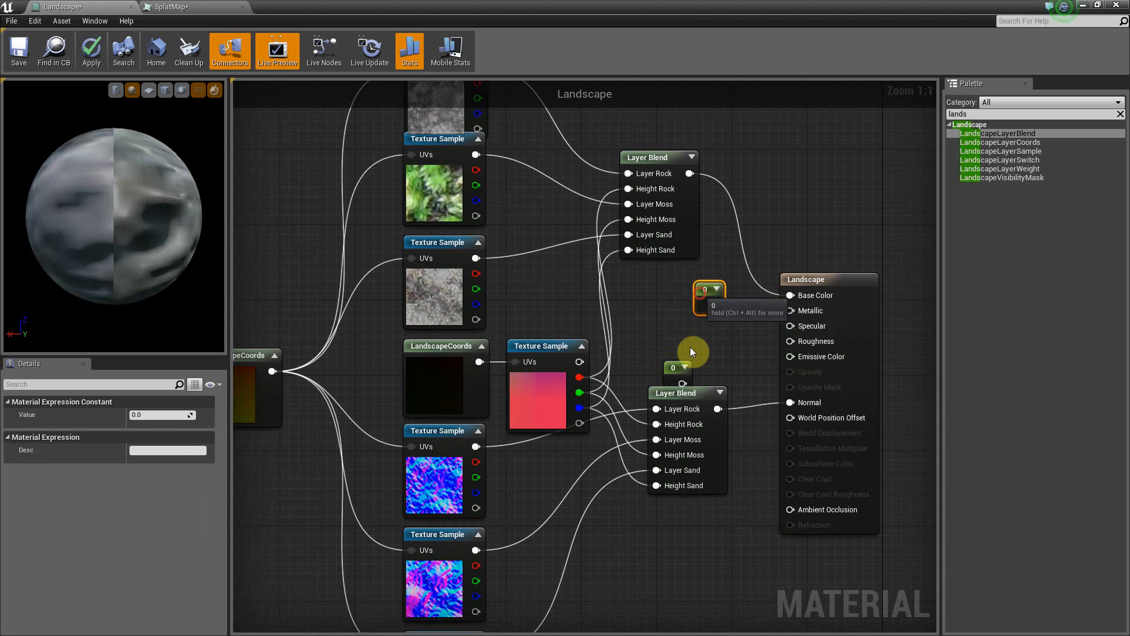
{"action": "left_click_drag", "start_coordinate": [672, 366], "coordinate": [790, 325]}
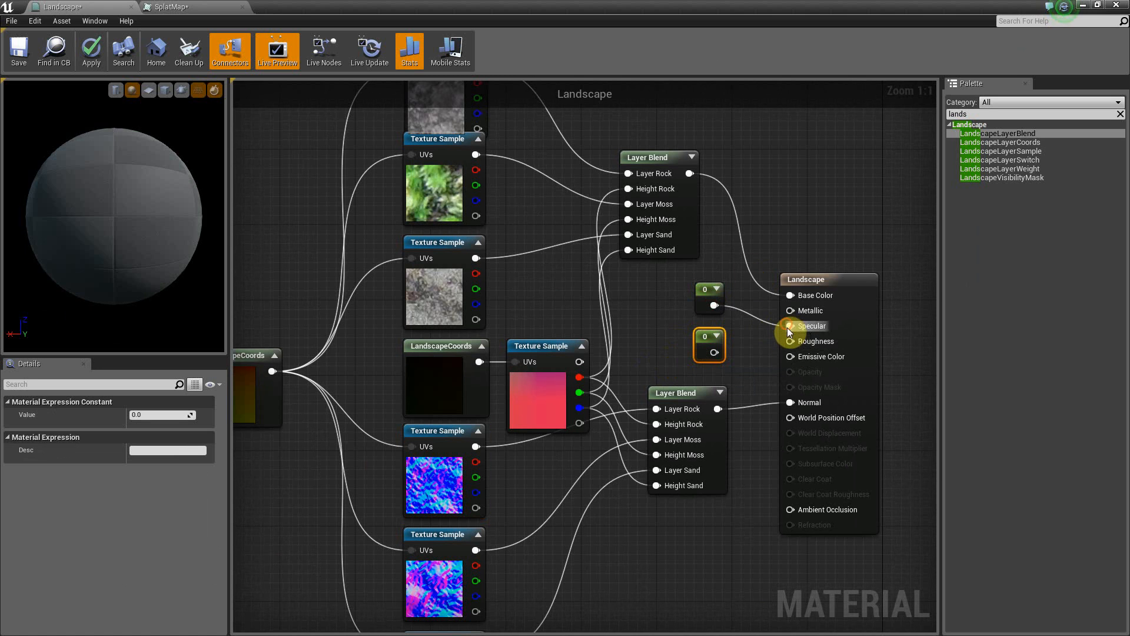
{"action": "left_click_drag", "start_coordinate": [714, 352], "coordinate": [791, 342]}
Step: Set the Constant node feeding the Specular input to 0.5
{"action": "left_click", "coordinate": [708, 291]}
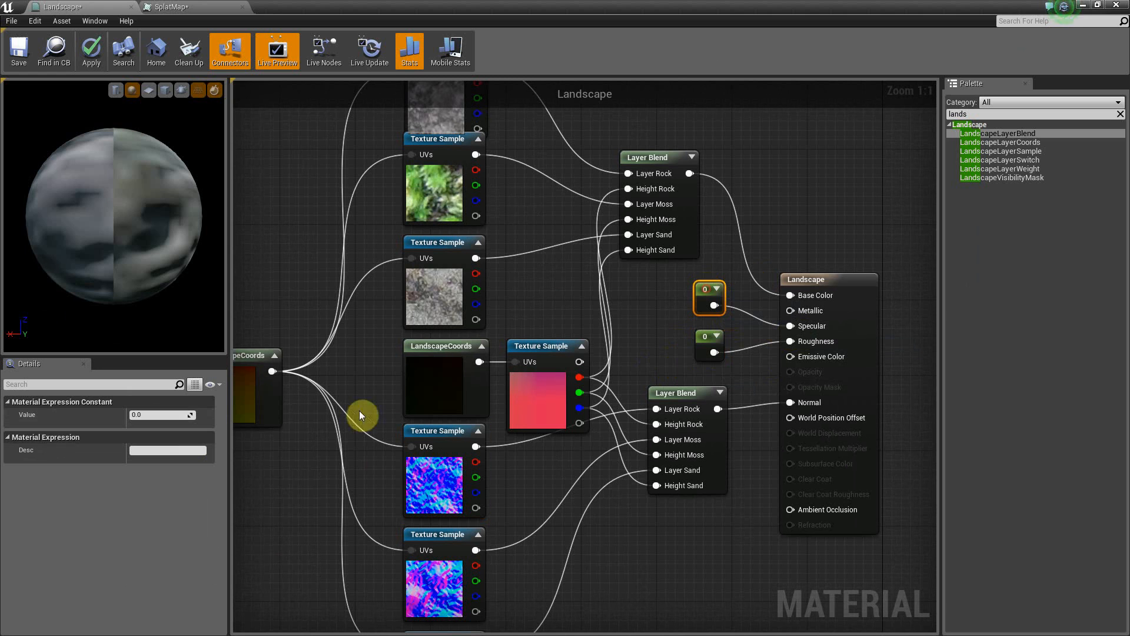
{"action": "left_click", "coordinate": [150, 413]}
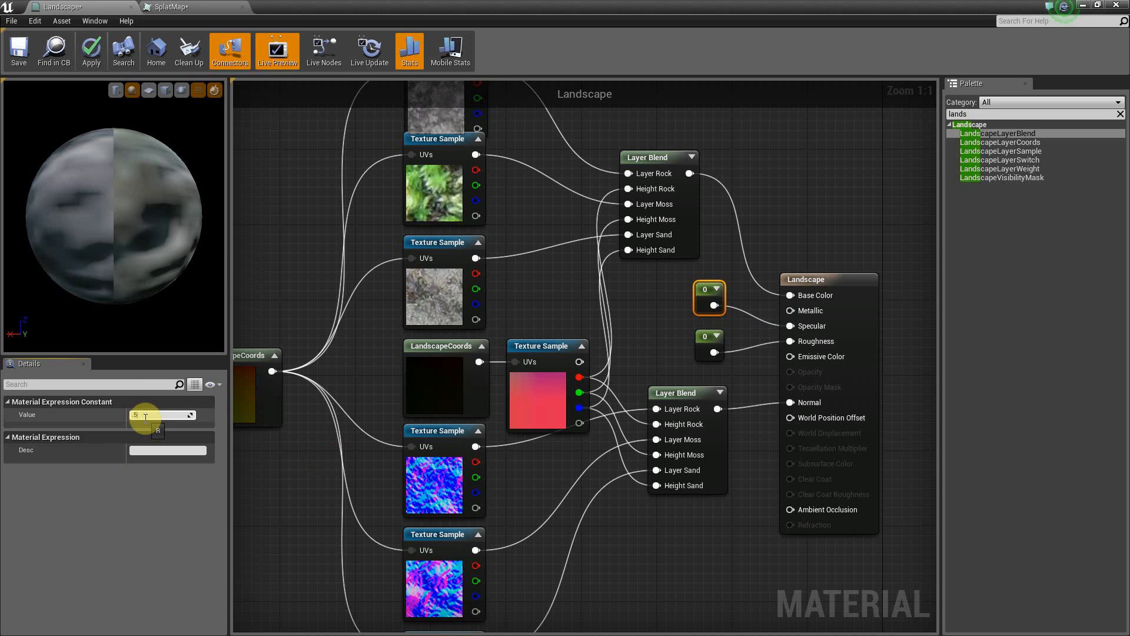
{"action": "key", "text": "Return"}
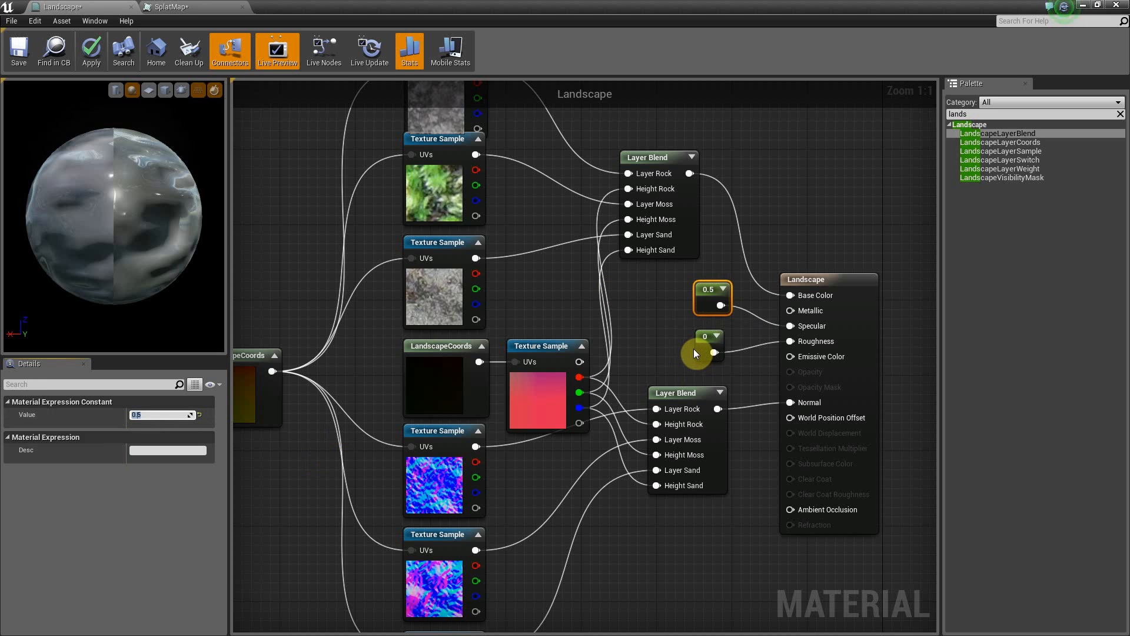
Step: Try 1 for the Constant feeding Roughness, settle on 0.5, and apply the material changes to the landscape
{"action": "left_click", "coordinate": [706, 338]}
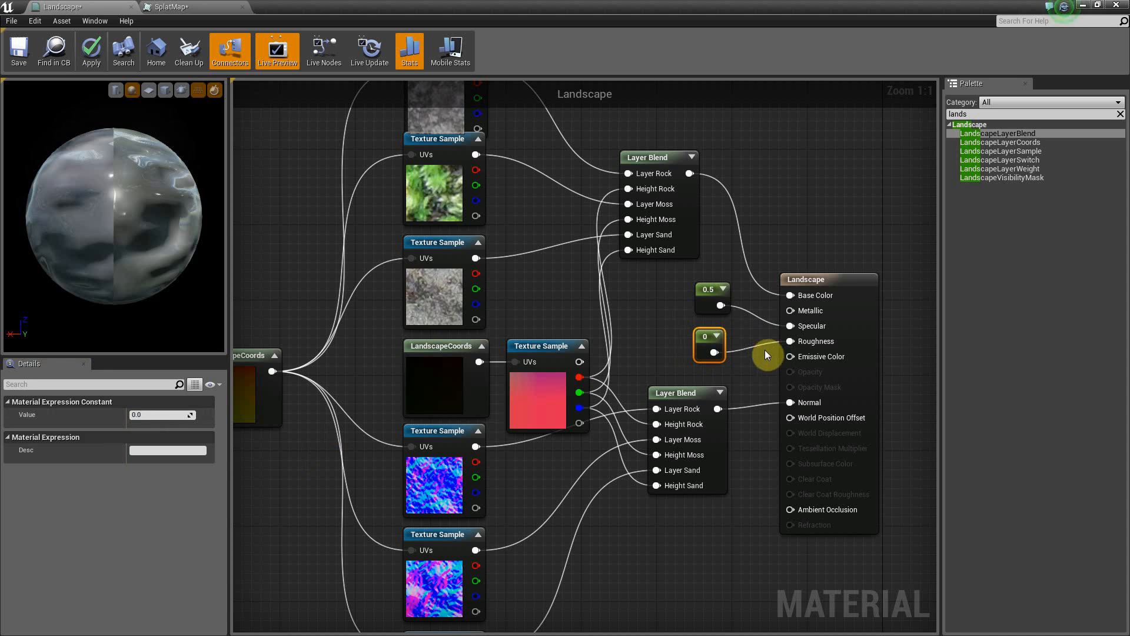
{"action": "left_click", "coordinate": [141, 411]}
{"action": "type", "text": "1"}
{"action": "key", "text": "Return"}
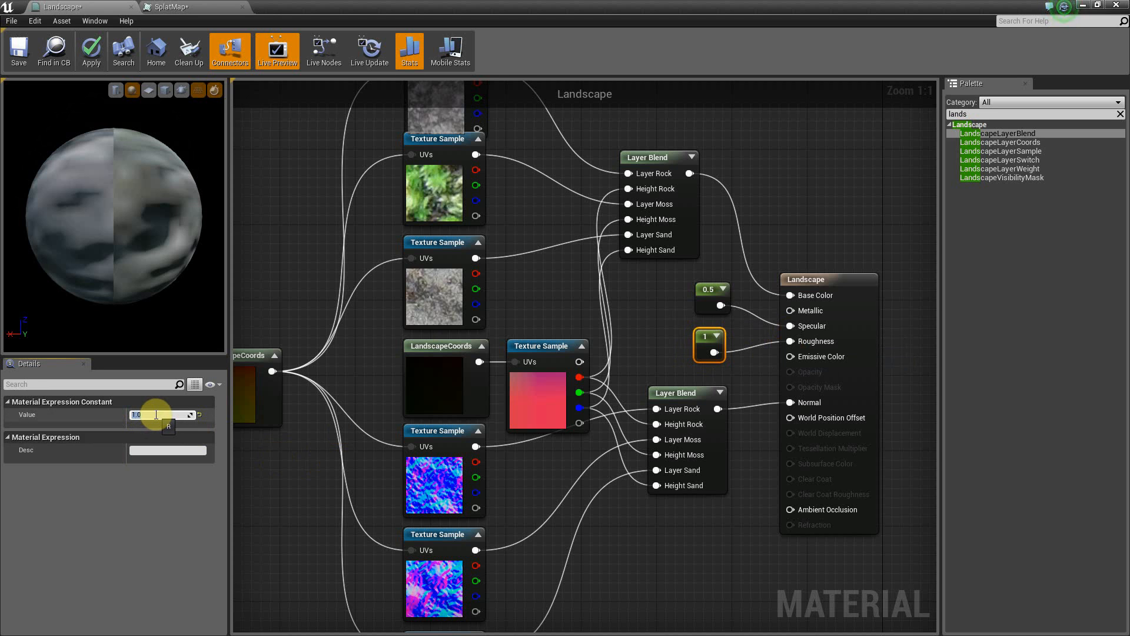
{"action": "type", "text": ".5"}
{"action": "key", "text": "Return"}
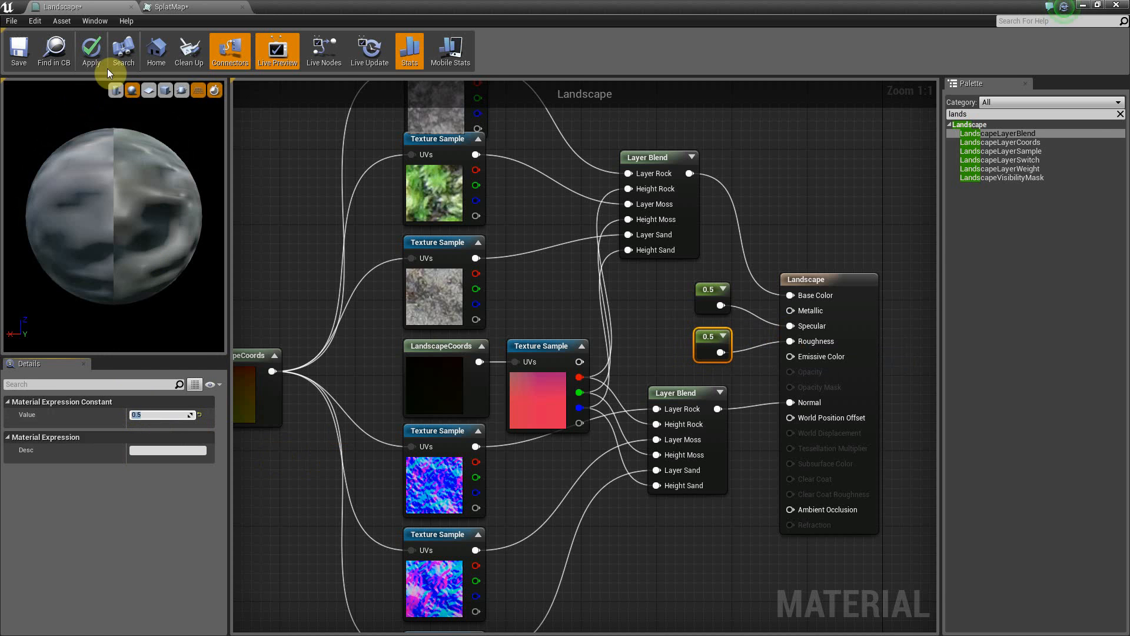
{"action": "left_click_drag", "start_coordinate": [330, 10], "coordinate": [584, 422]}
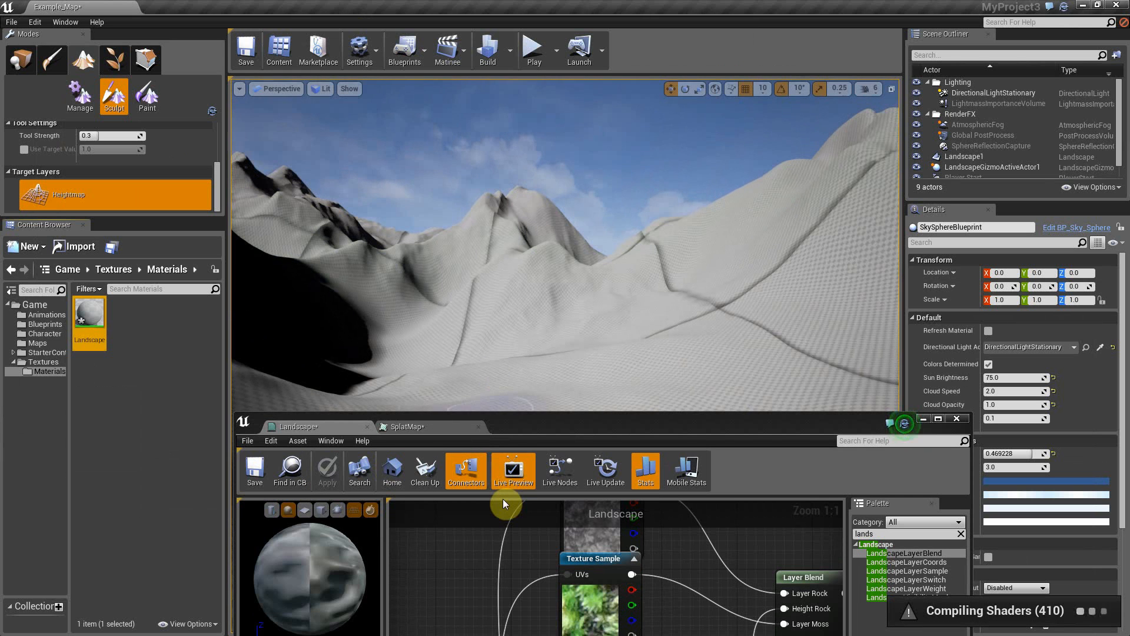
{"action": "key", "text": "super"}
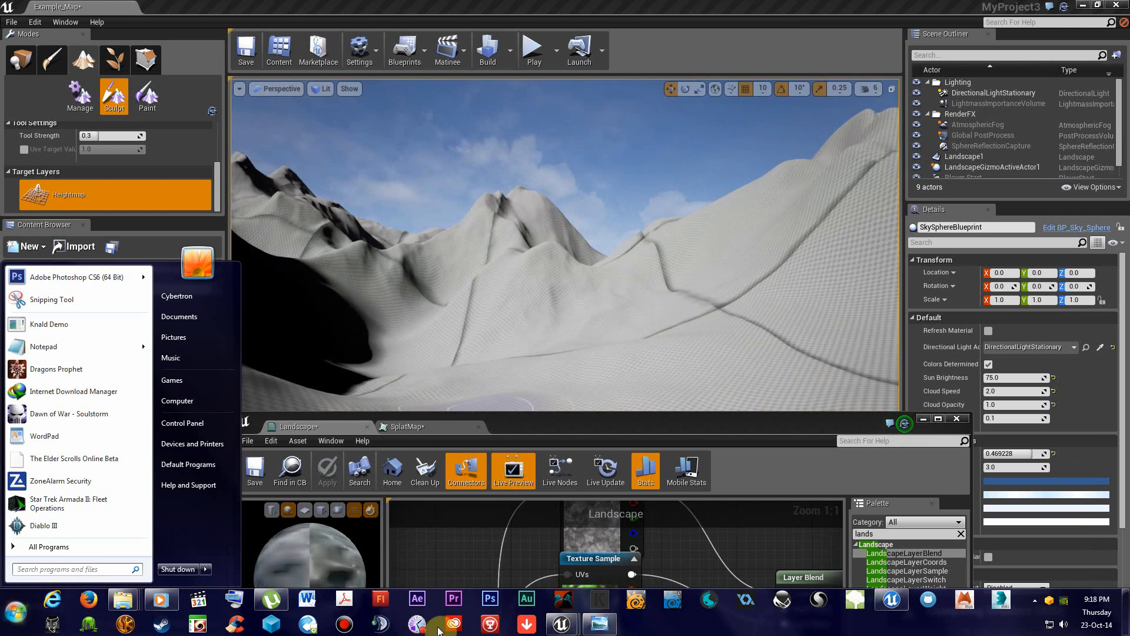
{"action": "left_click", "coordinate": [1035, 600]}
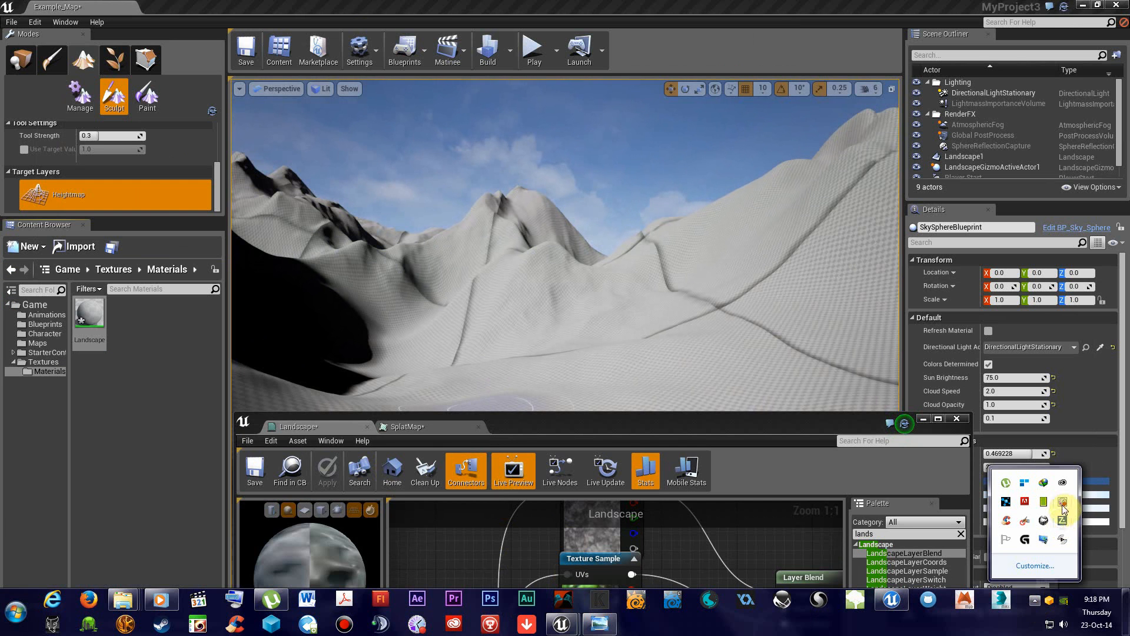
{"action": "left_click", "coordinate": [1065, 502]}
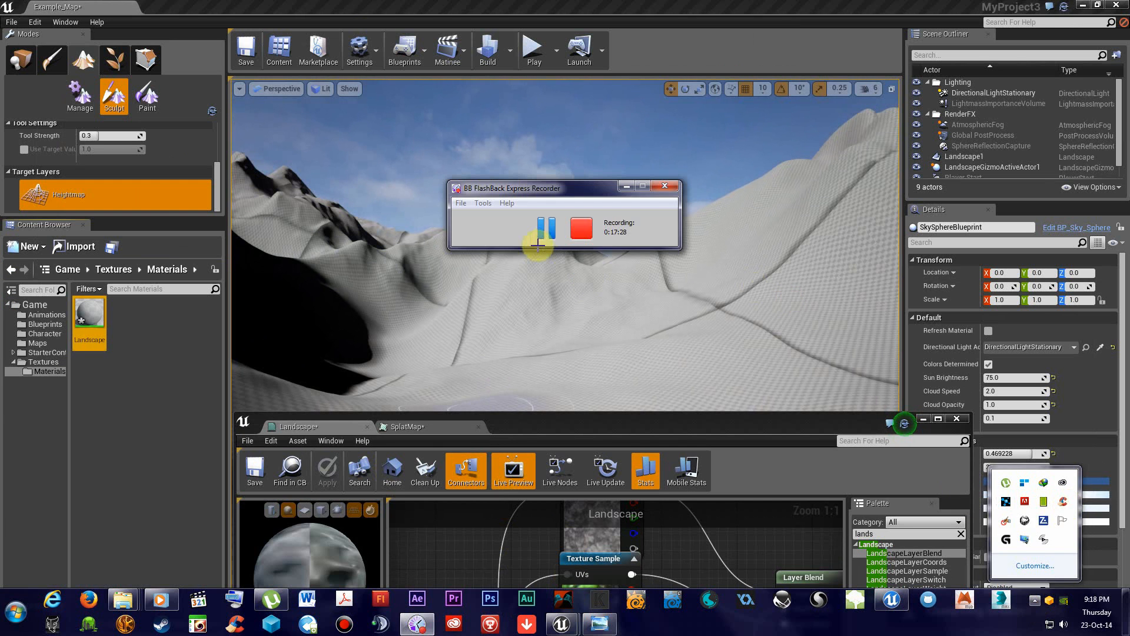
{"action": "left_click", "coordinate": [544, 230]}
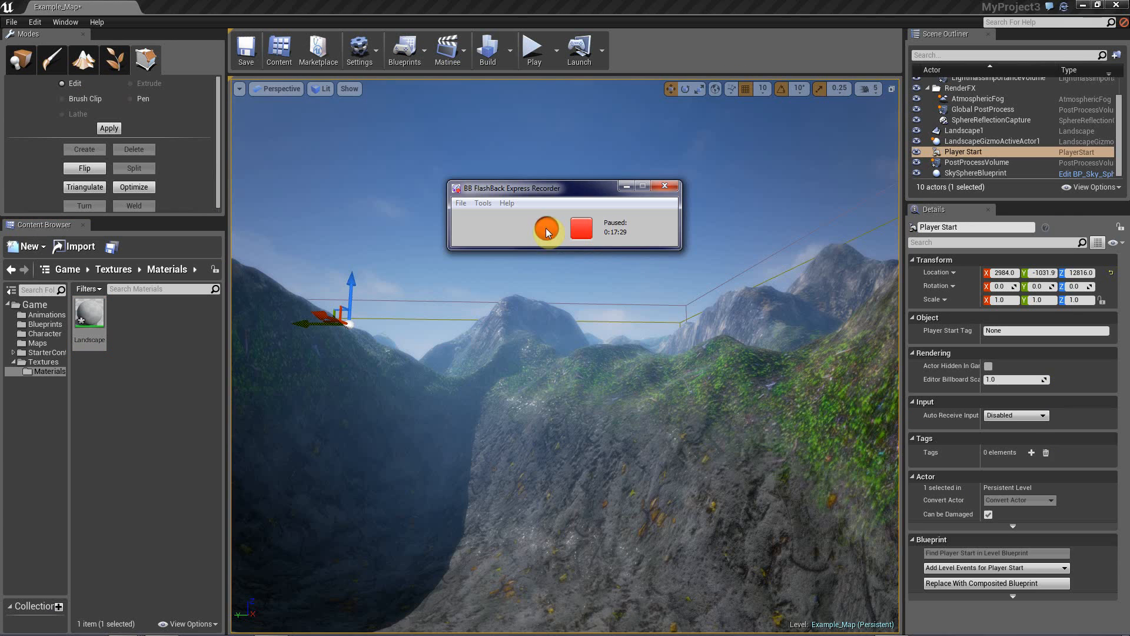
Step: Select the landscape and fly over its slopes and peaks to examine the blended rock, moss and sand material up close
{"action": "left_click", "coordinate": [547, 231]}
{"action": "left_click", "coordinate": [505, 340]}
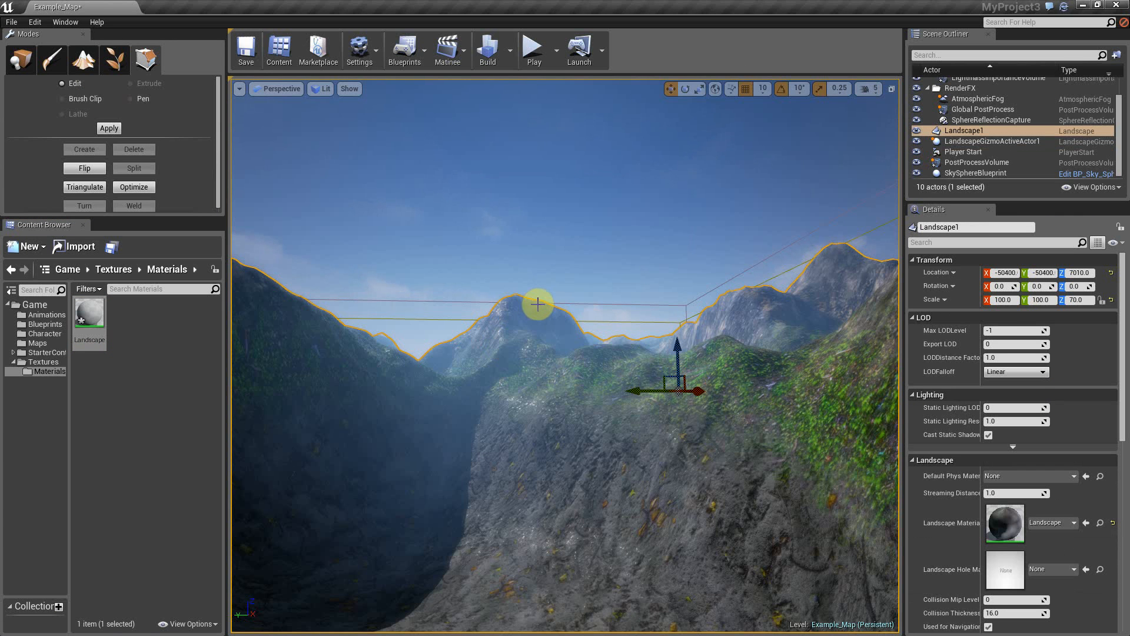
{"action": "right_click_drag", "start_coordinate": [568, 348], "coordinate": [605, 422]}
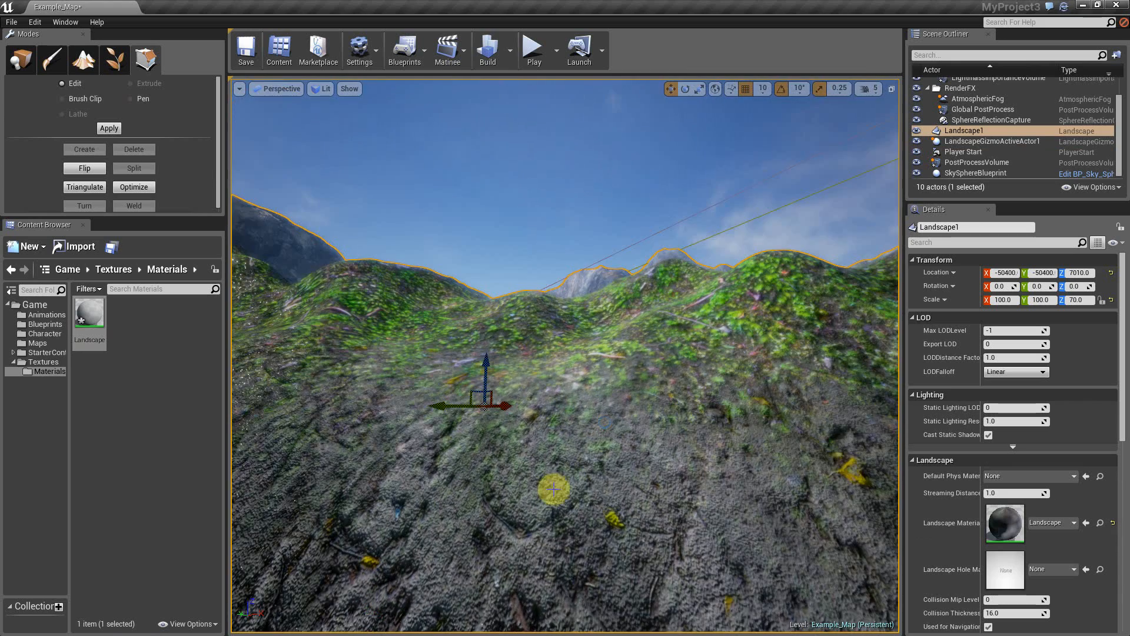
{"action": "mouse_move", "coordinate": [554, 489]}
{"action": "right_mouse_down"}
{"action": "mouse_move", "coordinate": [451, 484]}
{"action": "mouse_move", "coordinate": [412, 501]}
{"action": "mouse_move", "coordinate": [418, 468]}
{"action": "mouse_move", "coordinate": [683, 517]}
{"action": "mouse_move", "coordinate": [699, 453]}
{"action": "mouse_move", "coordinate": [530, 477]}
{"action": "mouse_move", "coordinate": [648, 471]}
{"action": "right_mouse_up"}
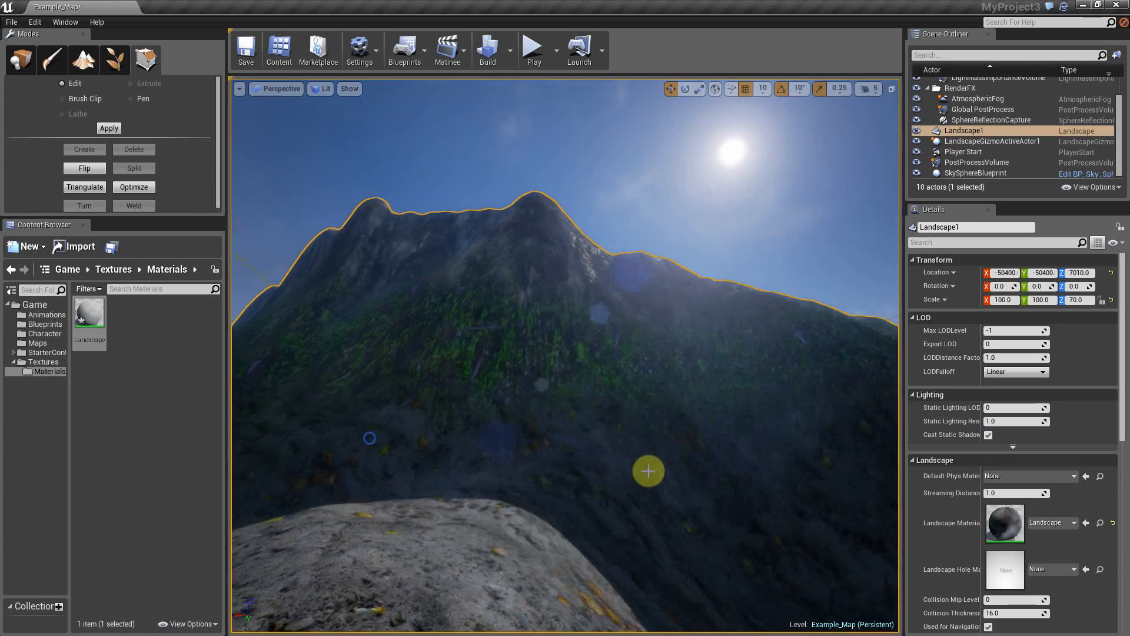
{"action": "right_click_drag", "start_coordinate": [561, 424], "coordinate": [713, 396]}
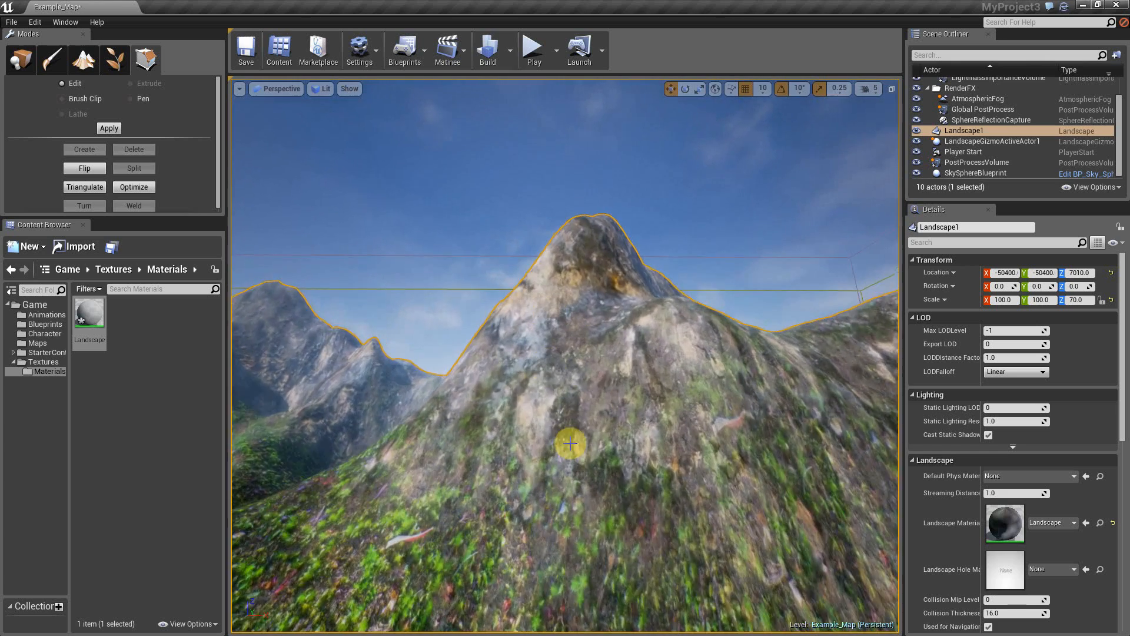
{"action": "key", "text": "w"}
{"action": "right_click_drag", "start_coordinate": [570, 442], "coordinate": [666, 438]}
{"action": "key", "text": "w"}
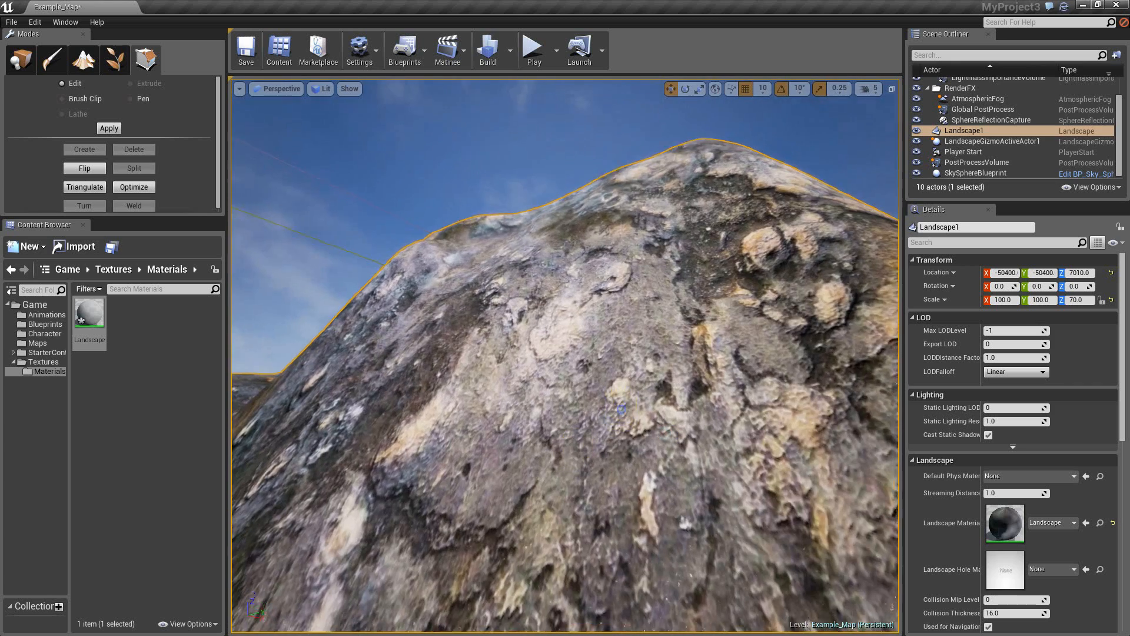
{"action": "key", "text": "s"}
{"action": "right_click_drag", "start_coordinate": [621, 408], "coordinate": [248, 412]}
{"action": "key", "text": "w"}
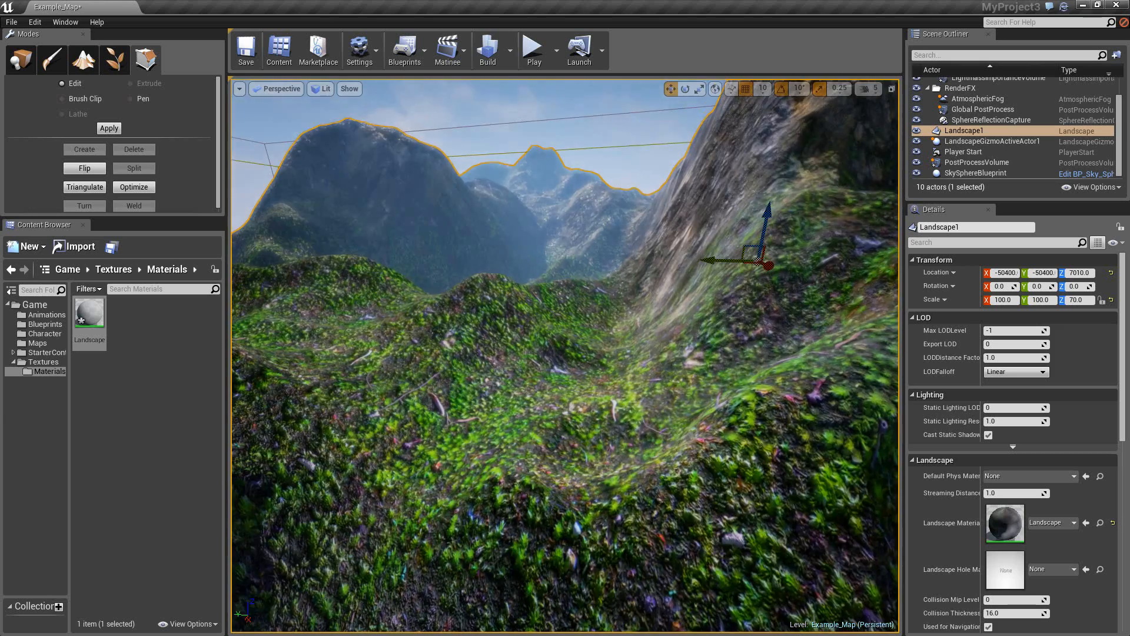
{"action": "right_click_drag", "start_coordinate": [613, 364], "coordinate": [430, 383]}
{"action": "key", "text": "w"}
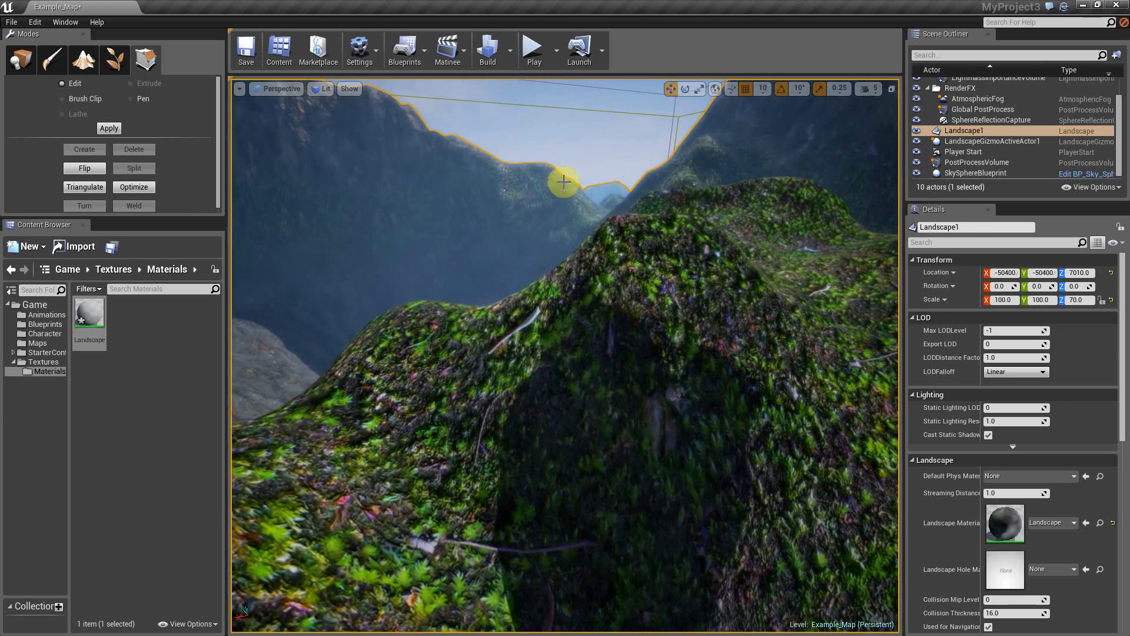
Step: Select the sky sphere and fly through the valleys and over the ridges to examine the finished terrain against the sky
{"action": "left_click", "coordinate": [579, 151]}
{"action": "key", "text": "w"}
{"action": "right_click_drag", "start_coordinate": [585, 458], "coordinate": [621, 420]}
{"action": "key", "text": "w"}
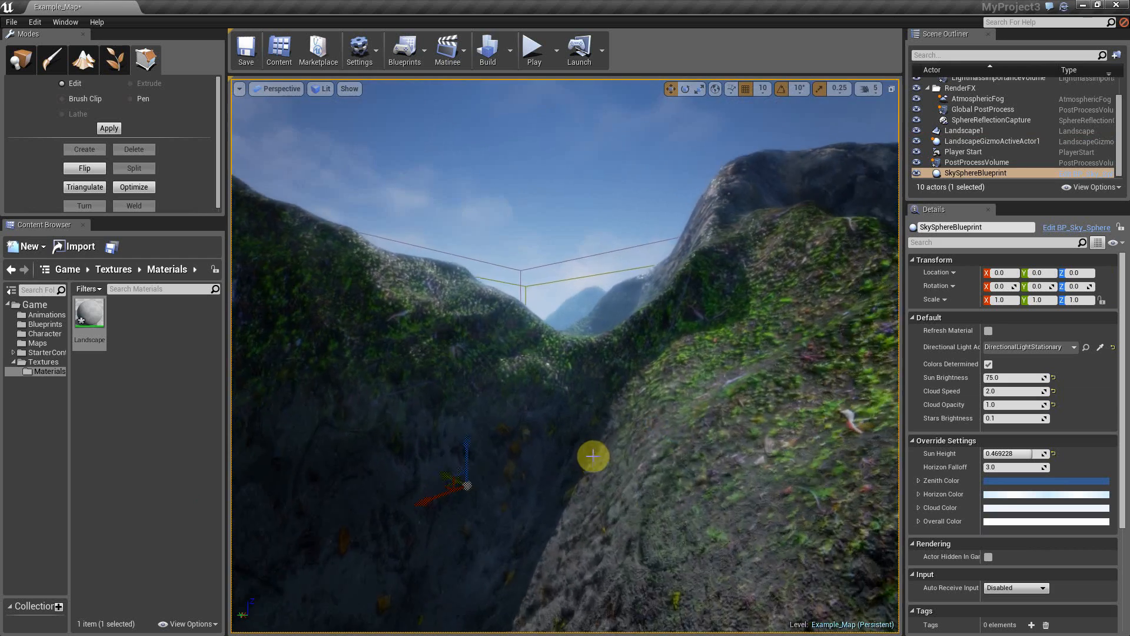
{"action": "key", "text": "w"}
{"action": "mouse_move", "coordinate": [593, 456]}
{"action": "right_mouse_down"}
{"action": "mouse_move", "coordinate": [630, 415]}
{"action": "mouse_move", "coordinate": [636, 383]}
{"action": "mouse_move", "coordinate": [610, 415]}
{"action": "mouse_move", "coordinate": [624, 423]}
{"action": "right_mouse_up"}
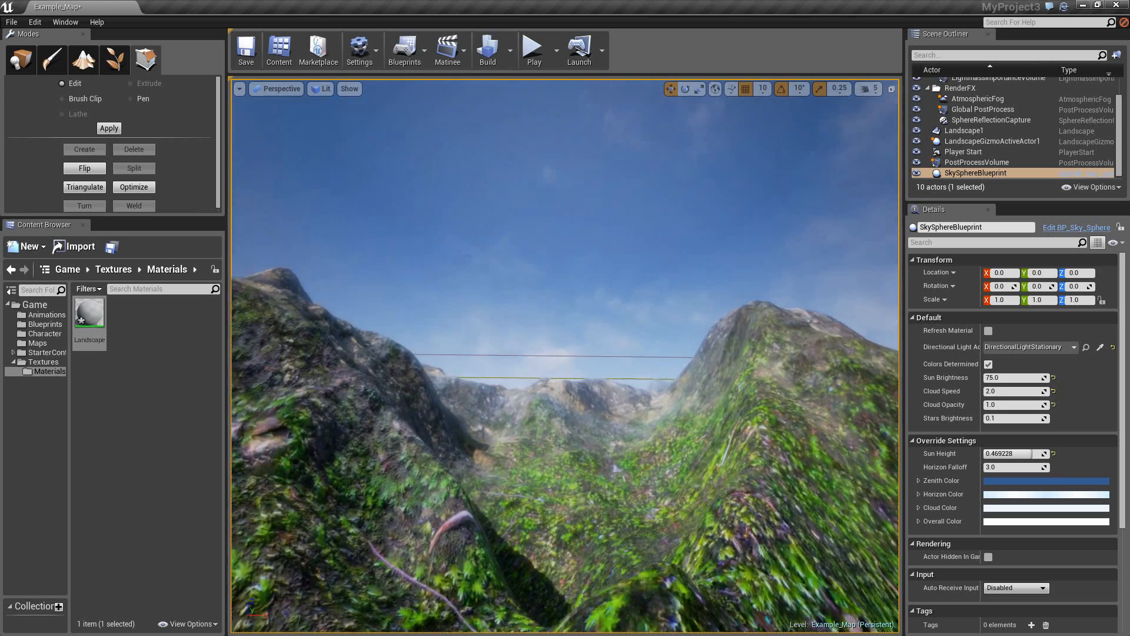
{"action": "right_click_drag", "start_coordinate": [565, 356], "coordinate": [562, 395]}
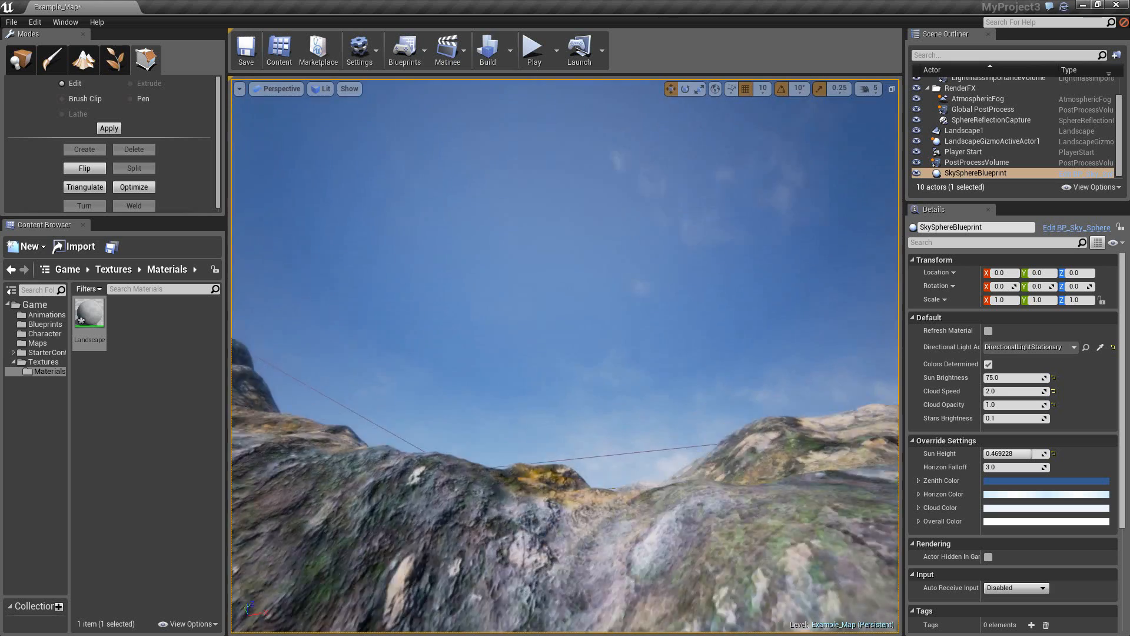
{"action": "right_click_drag", "start_coordinate": [562, 395], "coordinate": [583, 459]}
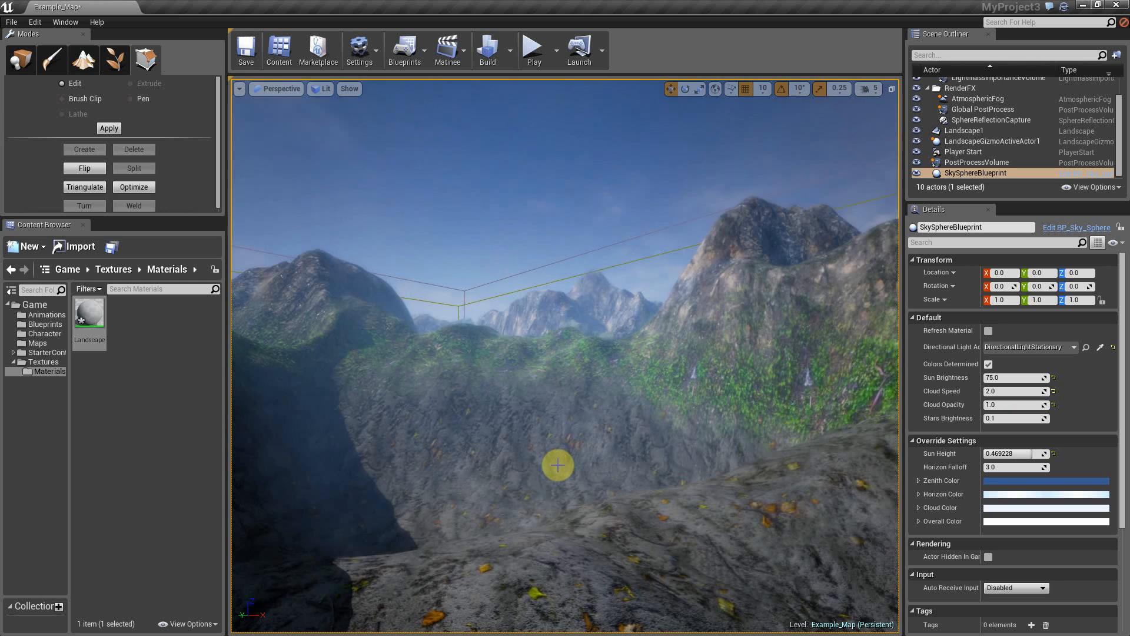